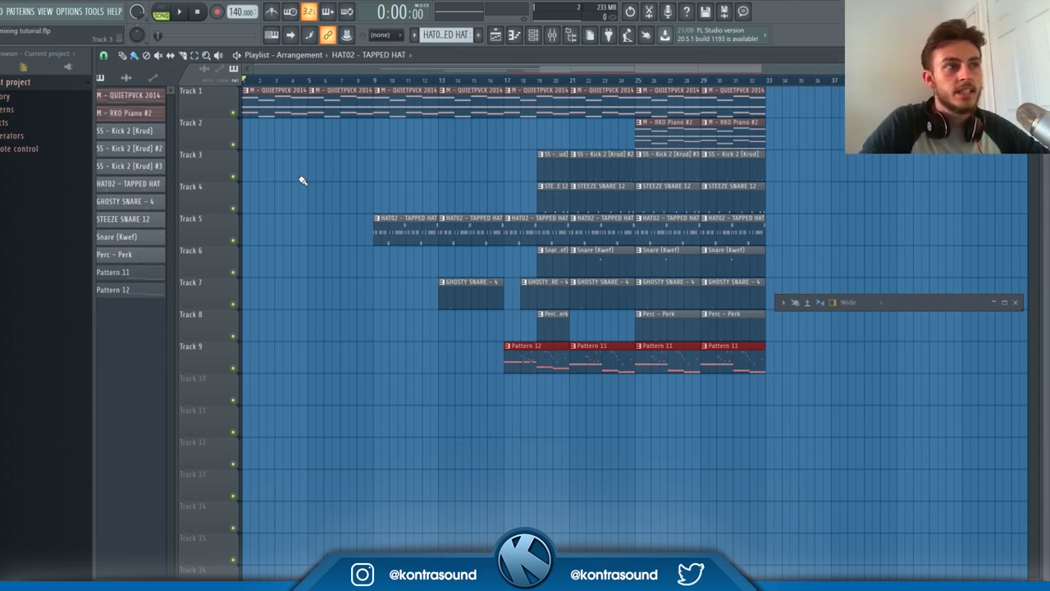
Step: Play the unmixed beat through once, then stop it
key(space)
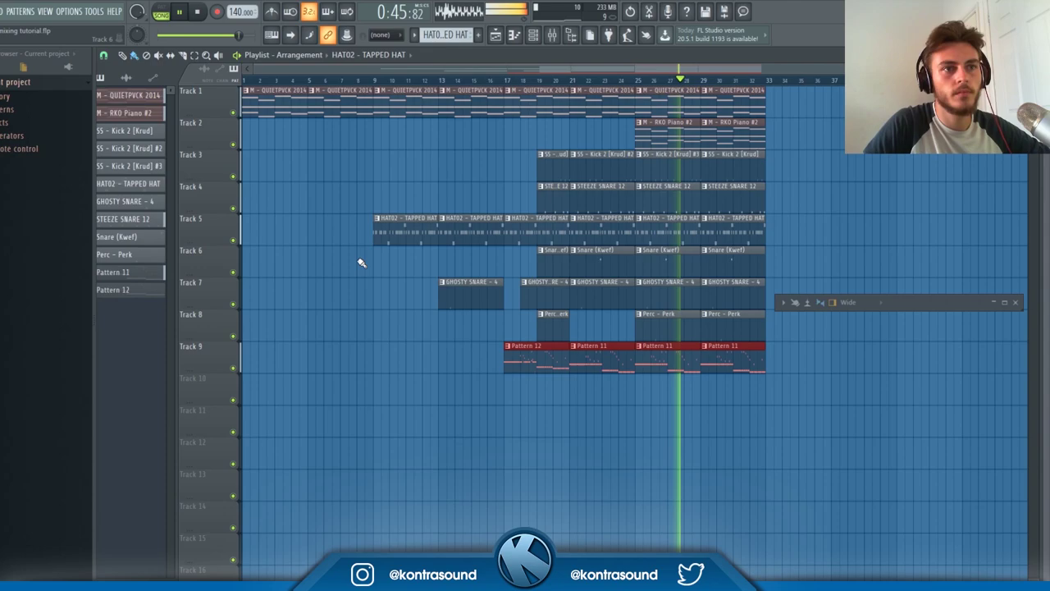
key(space)
Step: Route every channel to its own consecutive mixer insert, starting from insert 1
key(space)
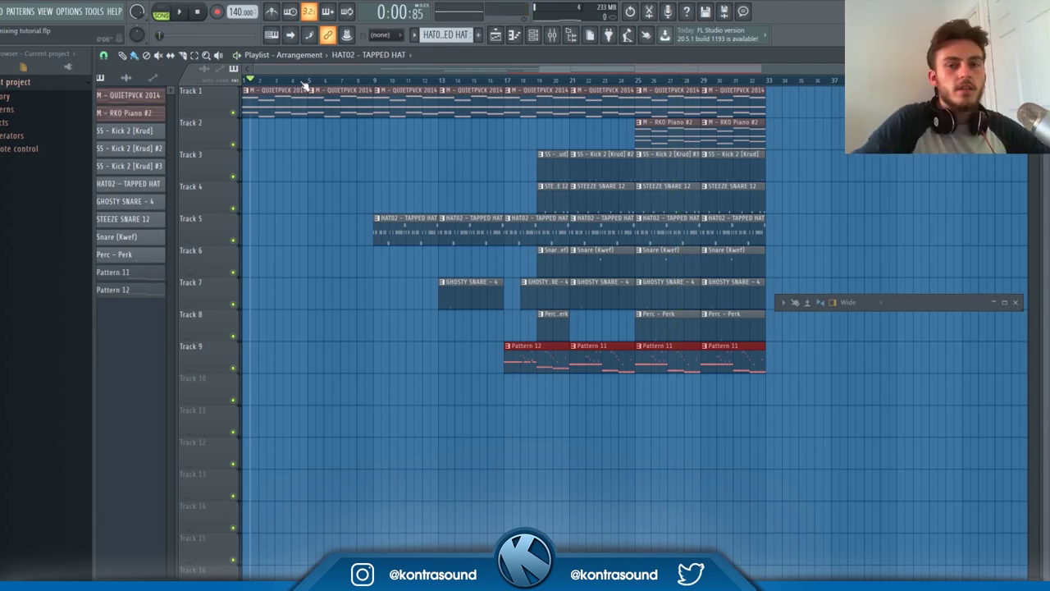
key(space)
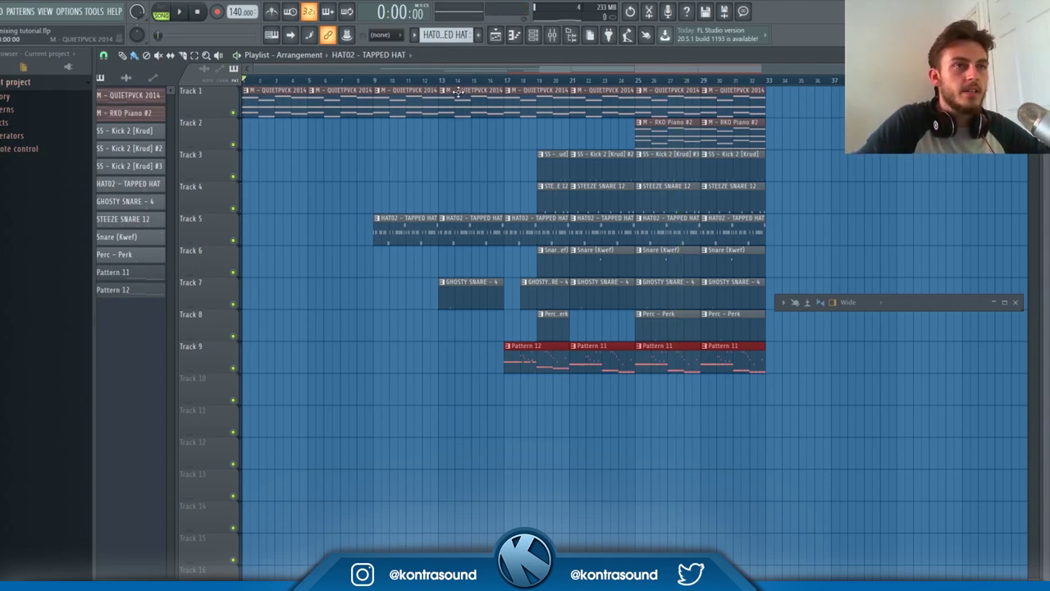
click(532, 36)
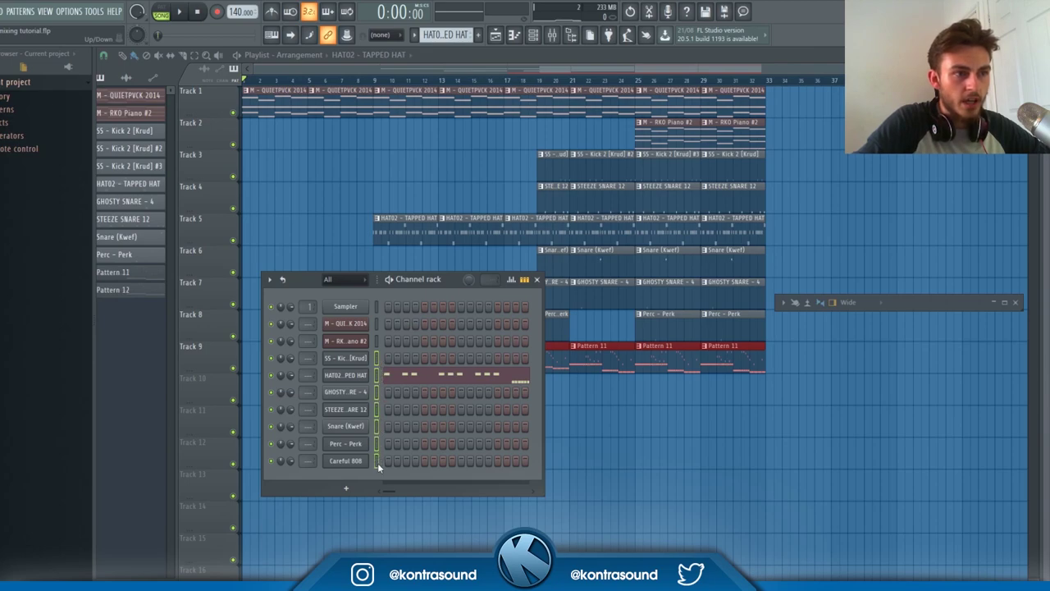
click(994, 304)
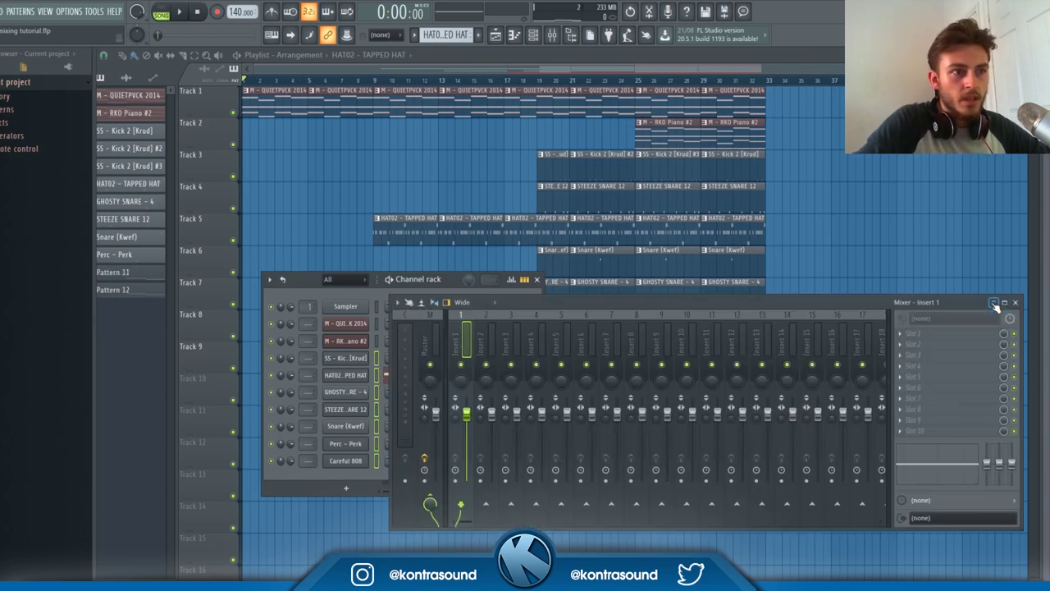
right_click(461, 346)
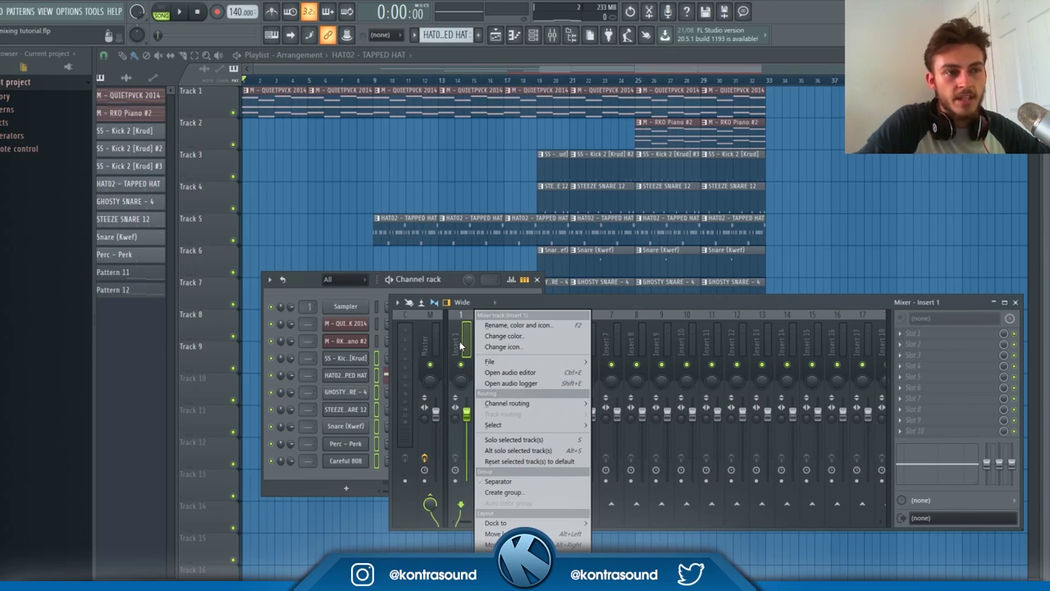
mouse_move(549, 408)
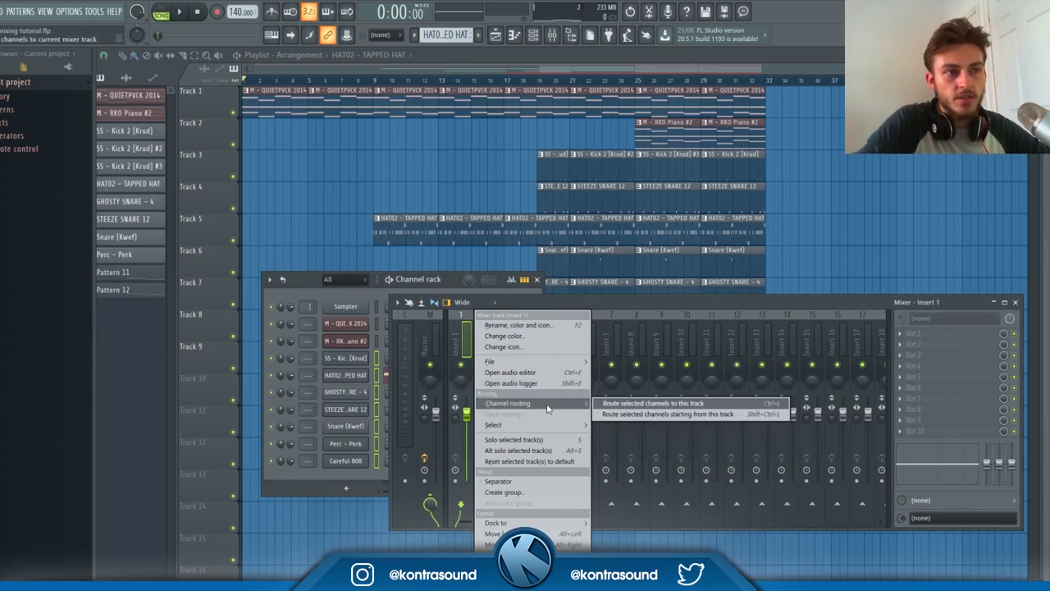
click(634, 417)
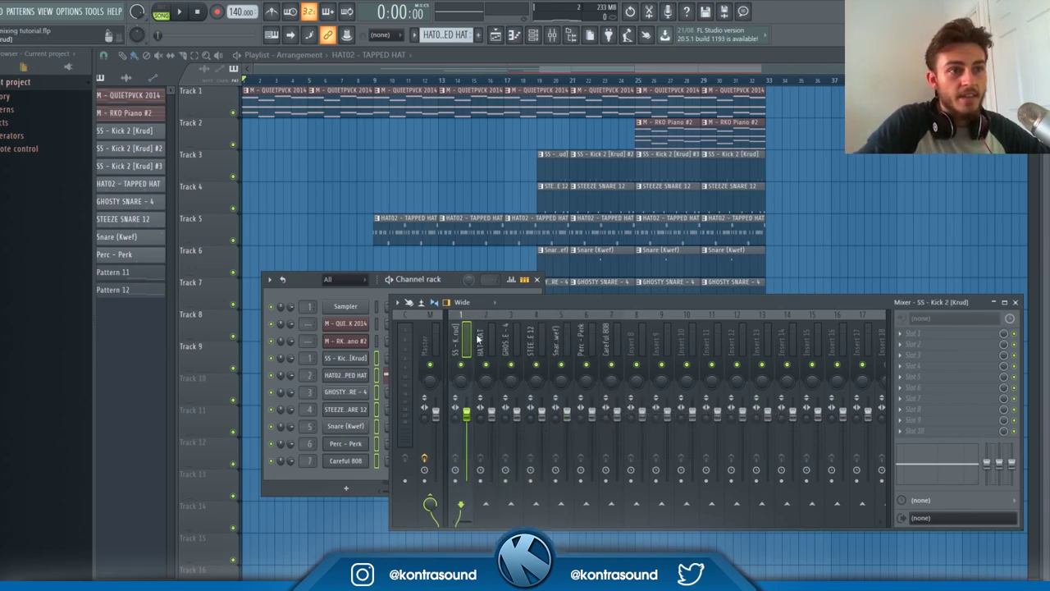
Step: Route the melody channels to inserts 8–9, then move QUIETPVCK 2014 to insert 1 and RKO Piano #2 to insert 2
click(638, 340)
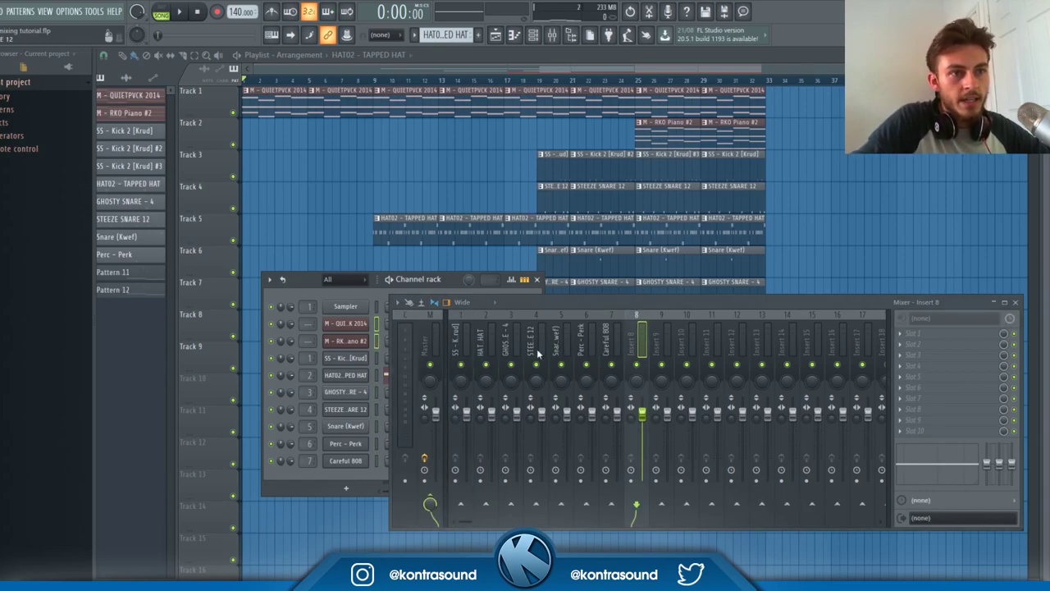
right_click(642, 320)
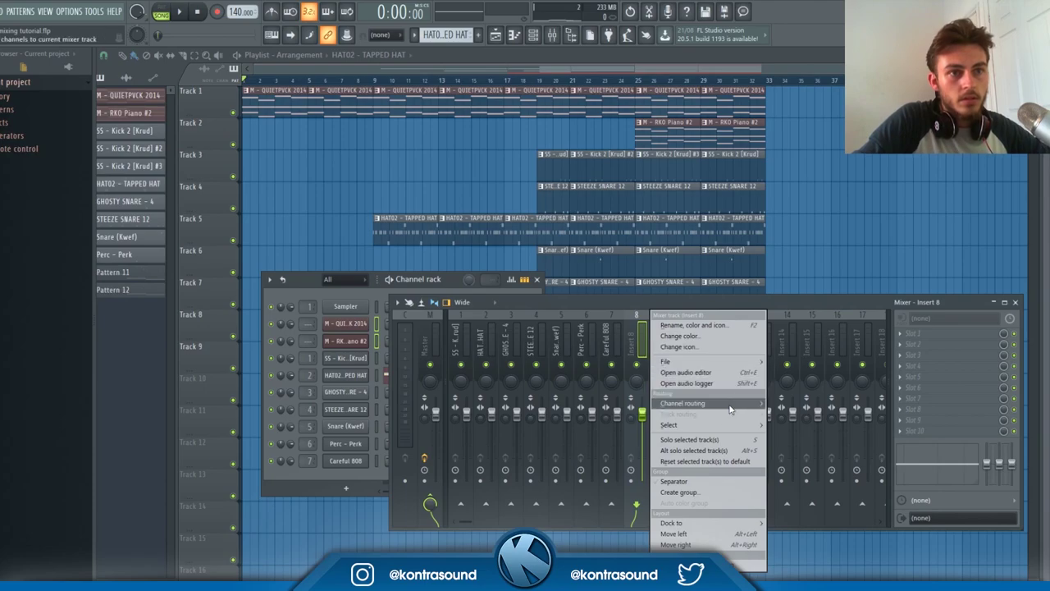
mouse_move(748, 406)
click(812, 416)
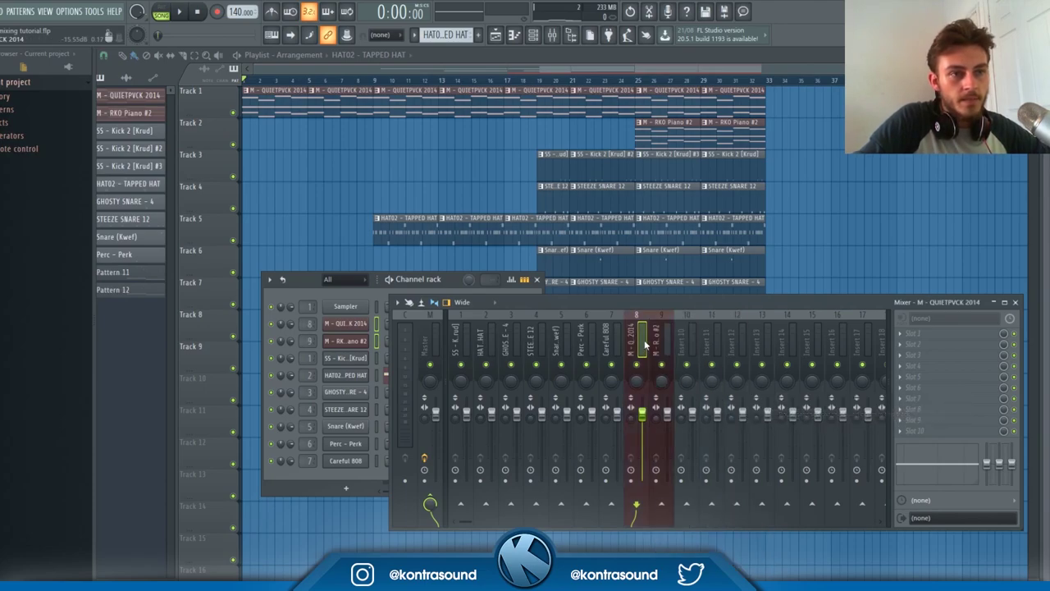
key(alt+Left)
key(alt+Left)
key(alt+Left)
key(alt+Left)
key(alt+Left)
key(alt+Left)
key(alt+Left)
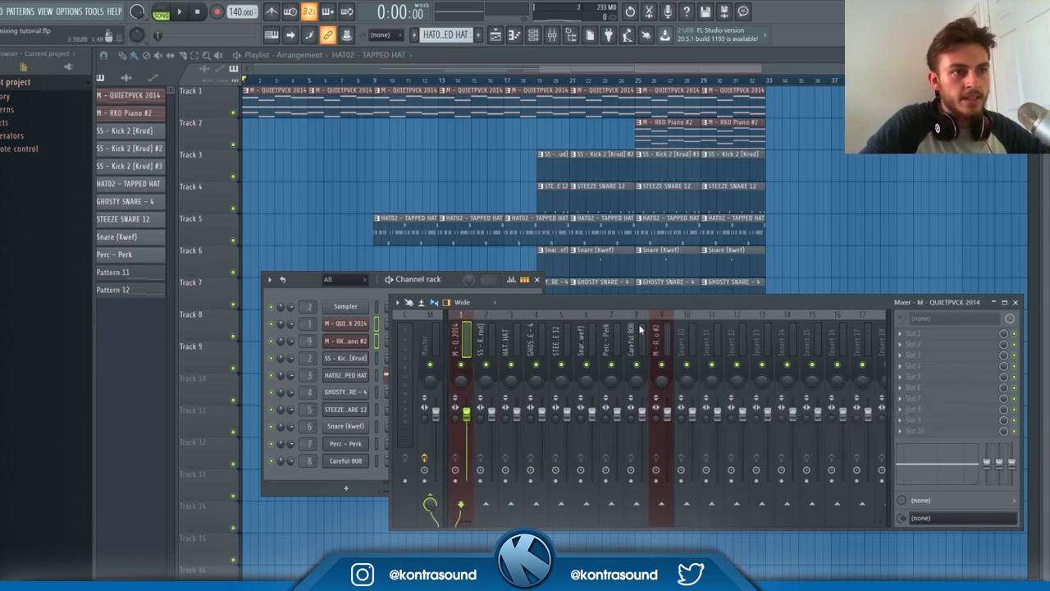
click(659, 333)
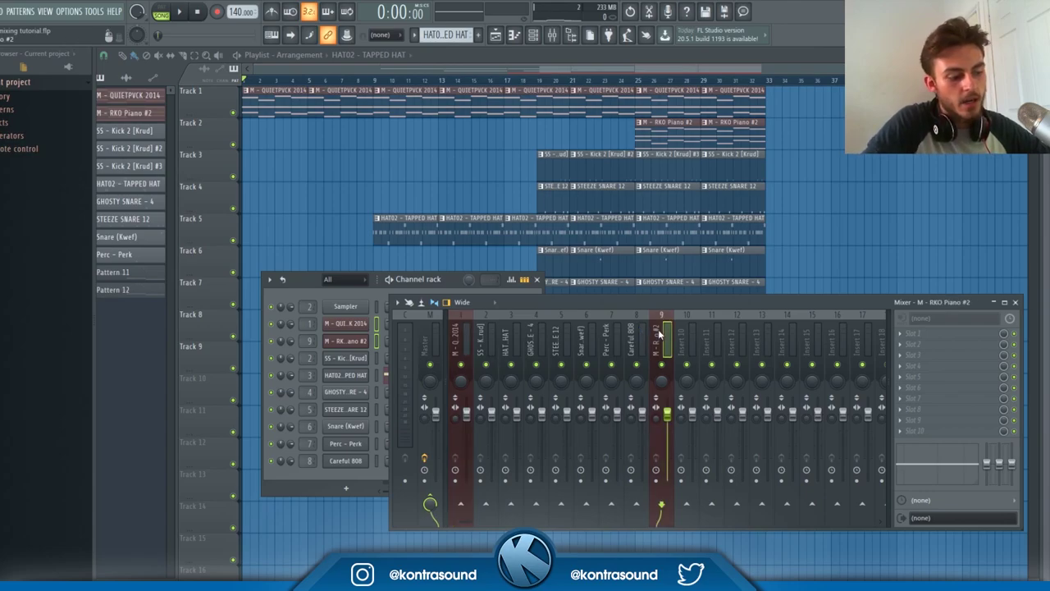
key(alt+Left)
key(alt+Left)
key(alt+Left)
key(alt+Left)
key(alt+Left)
key(alt+Left)
key(alt+Left)
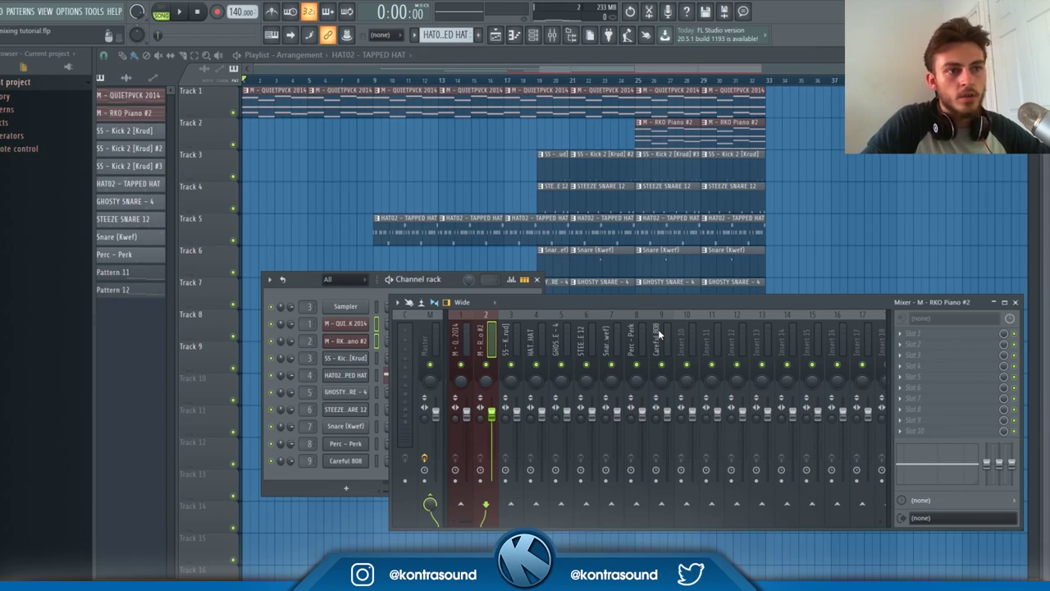
Step: Shift QUIETPVCK 2014 to insert 5 and back to insert 1, then dismiss its track menu
click(468, 341)
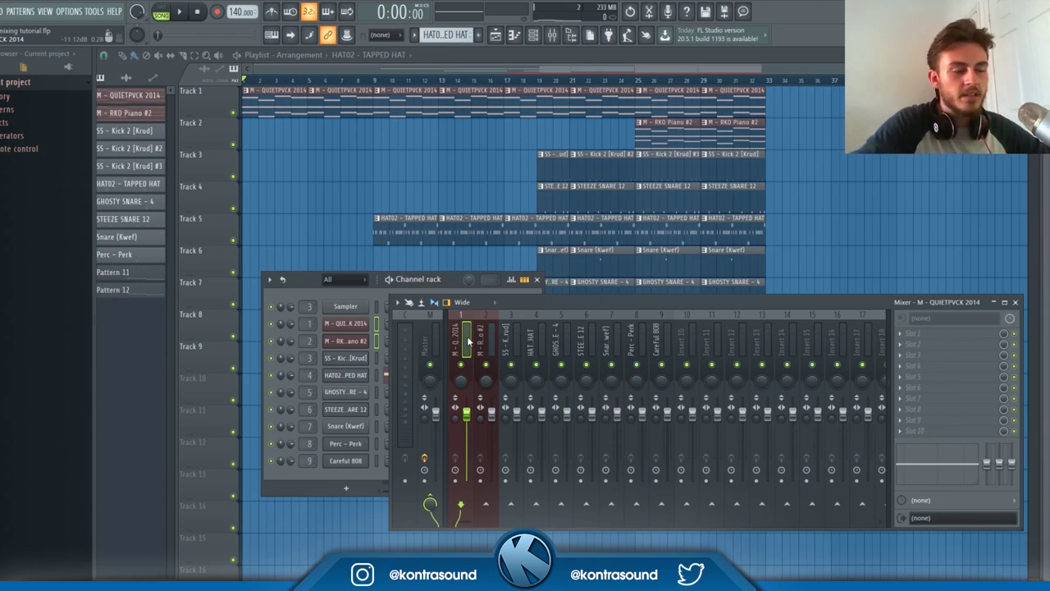
key(alt+Right)
key(alt+Right)
key(alt+Right)
key(alt+Right)
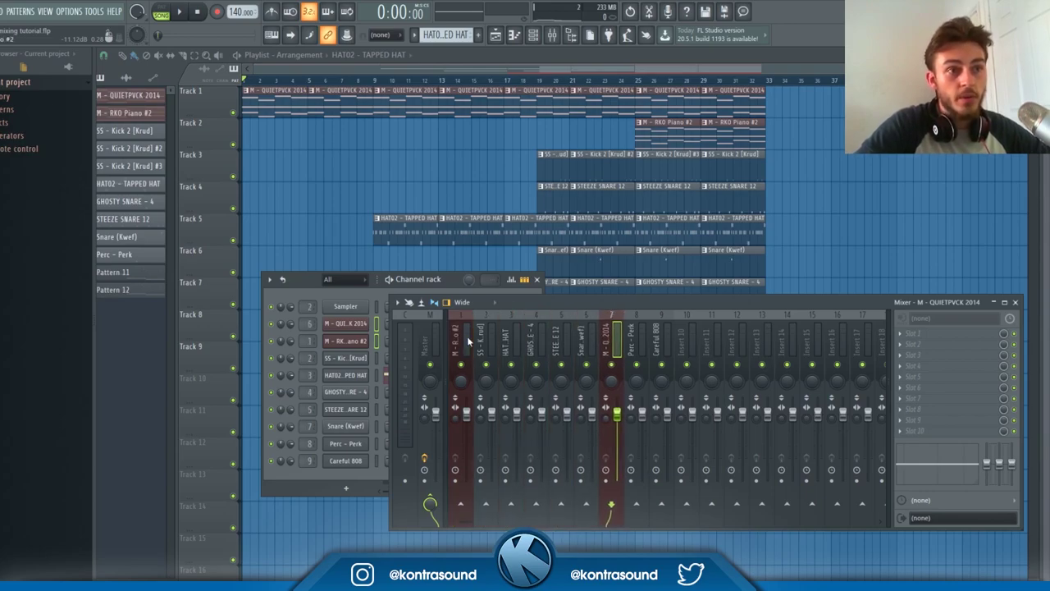
key(alt+Left)
key(alt+Left)
key(alt+Left)
key(alt+Left)
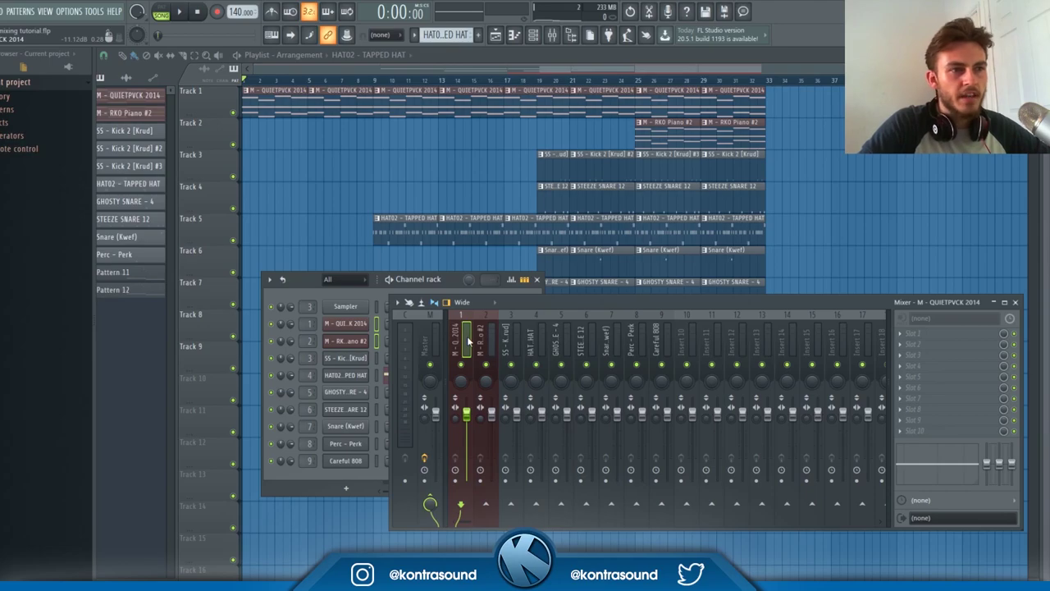
right_click(463, 341)
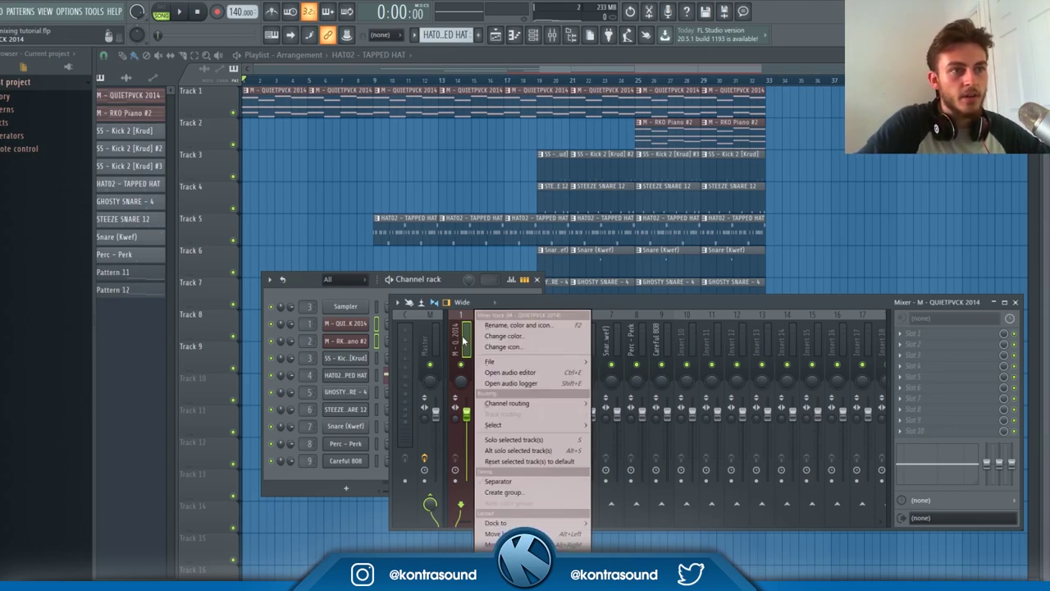
mouse_move(522, 364)
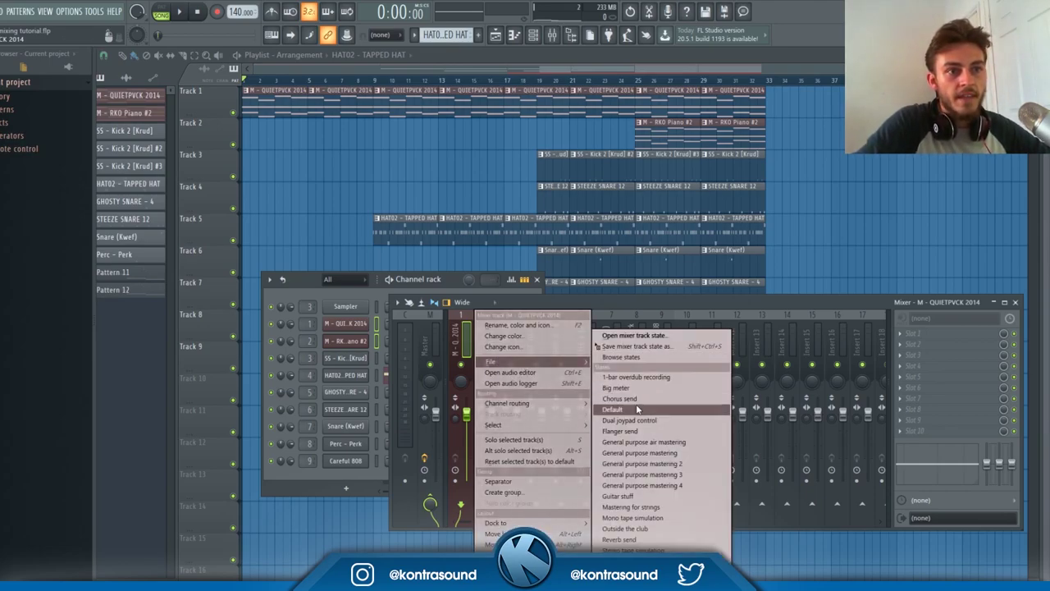
click(668, 305)
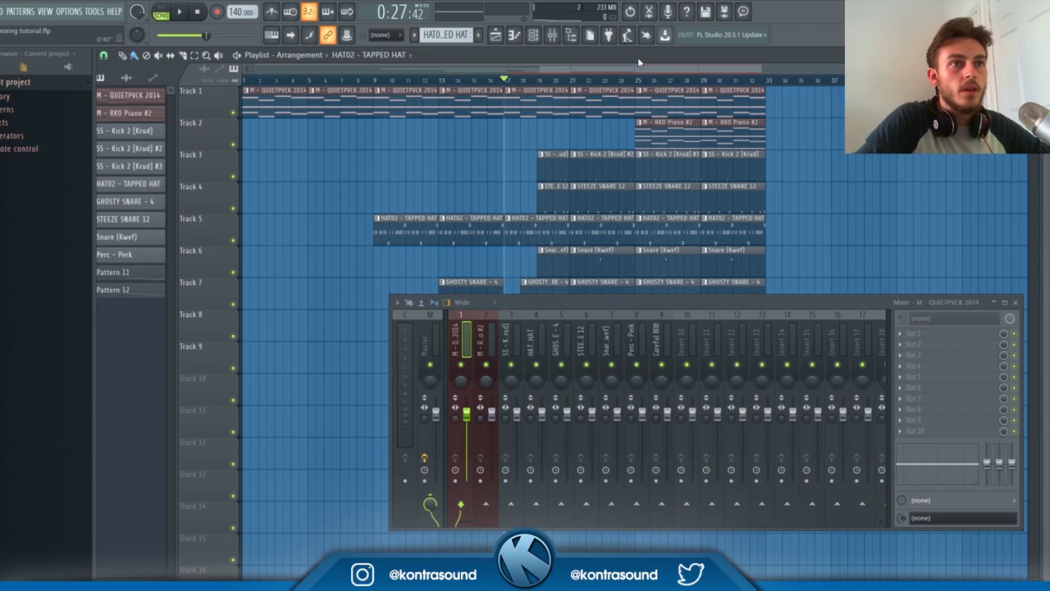
Step: Select bars 25 to 33 on the playlist ruler with the mixer collapsed, and briefly play them
drag(638, 79, 698, 82)
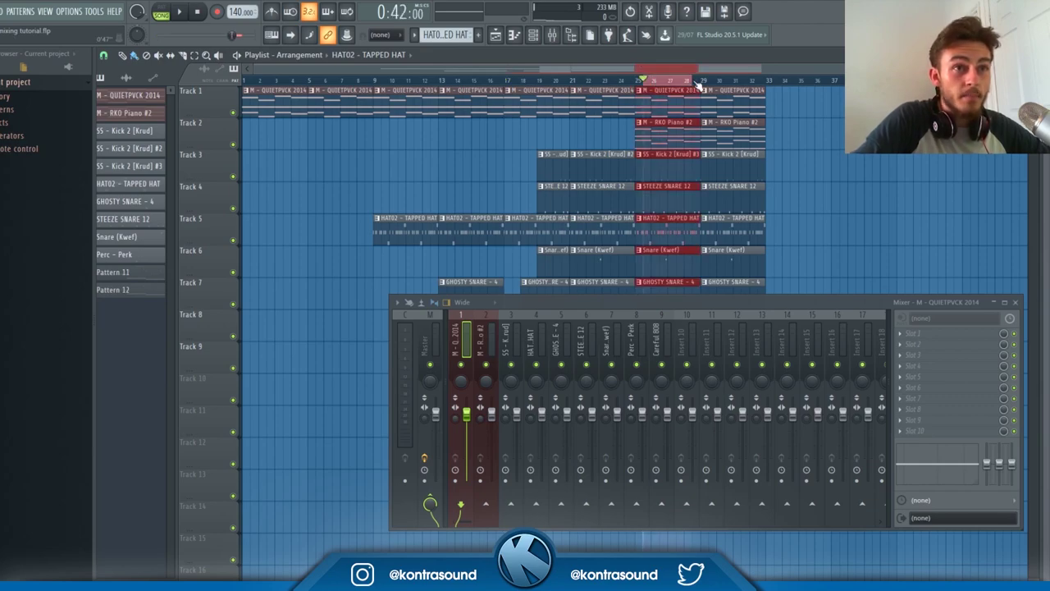
click(993, 302)
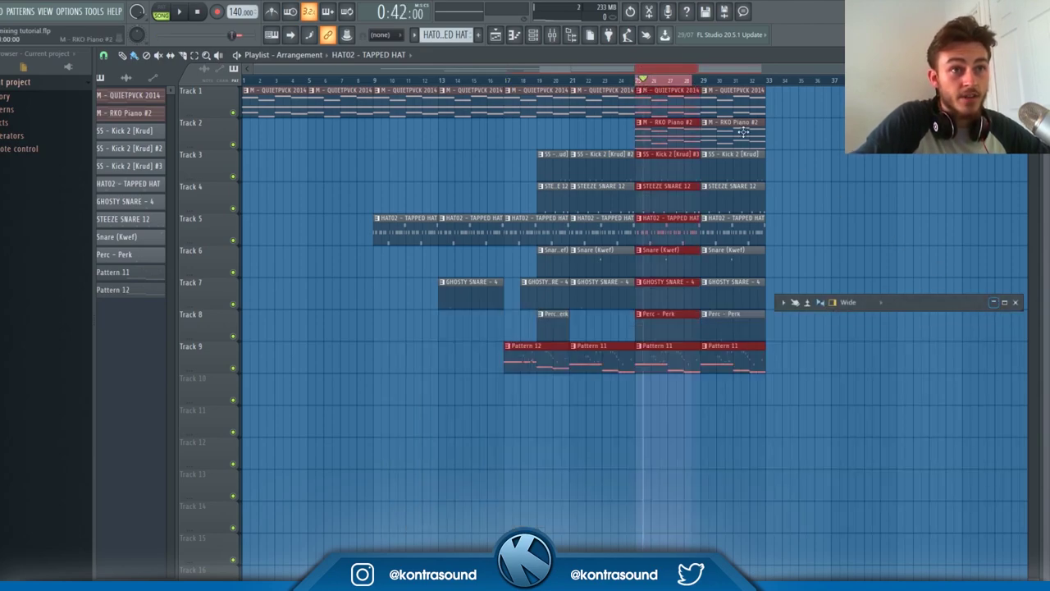
drag(698, 83, 759, 90)
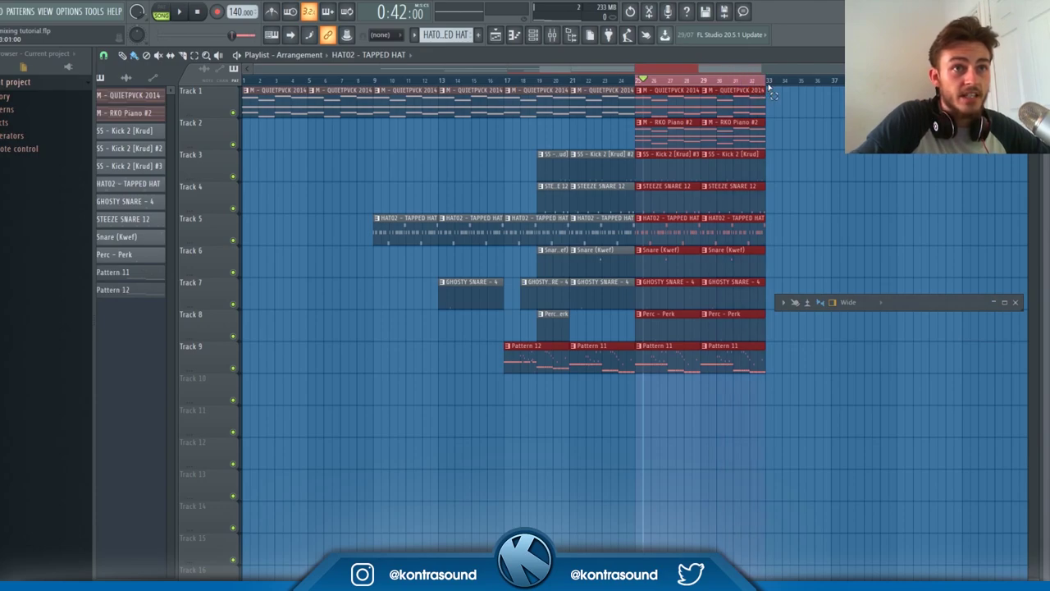
key(space)
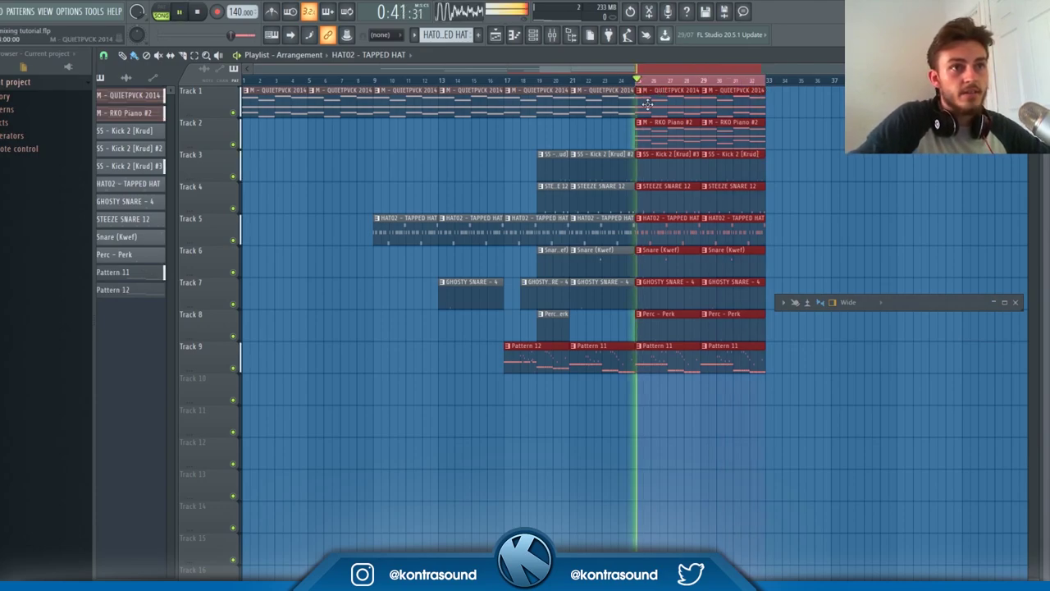
key(space)
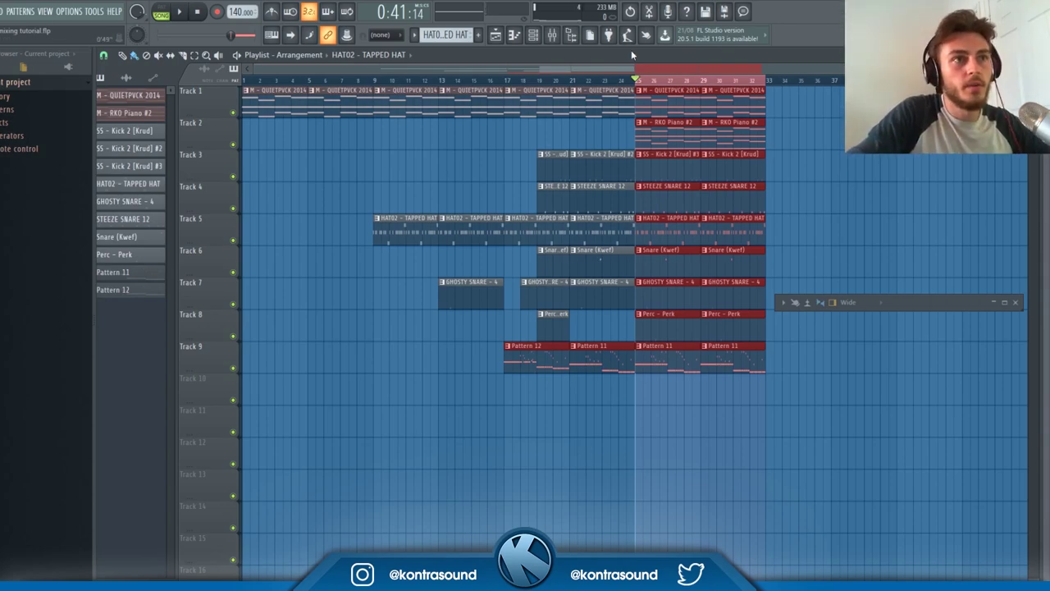
Step: Restore the mixer, select SS - Kick 2 [Krud], play the loop, and enlarge the mixer window
click(996, 304)
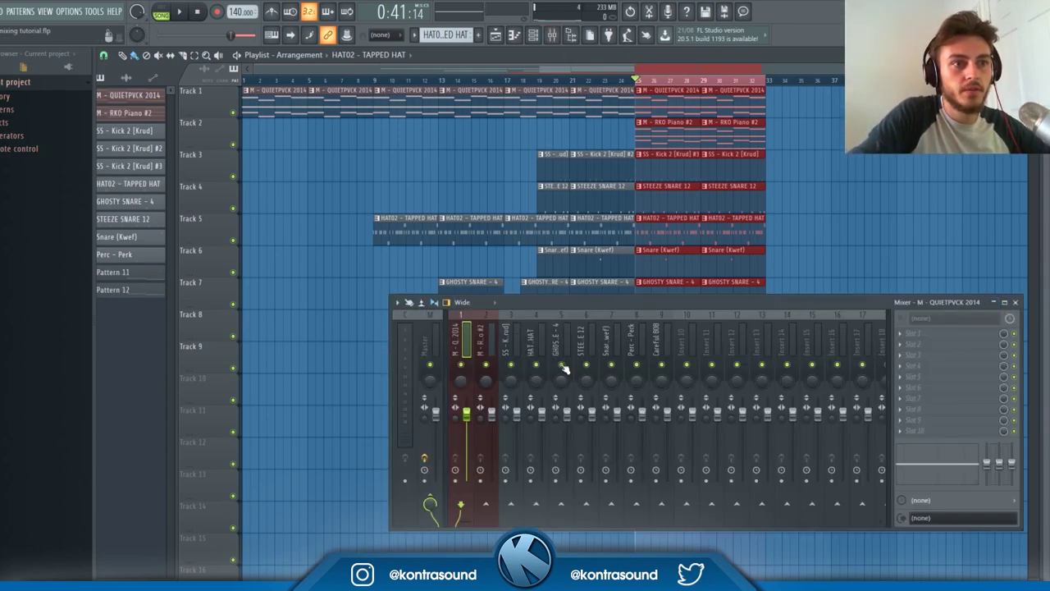
drag(623, 304, 598, 347)
click(490, 414)
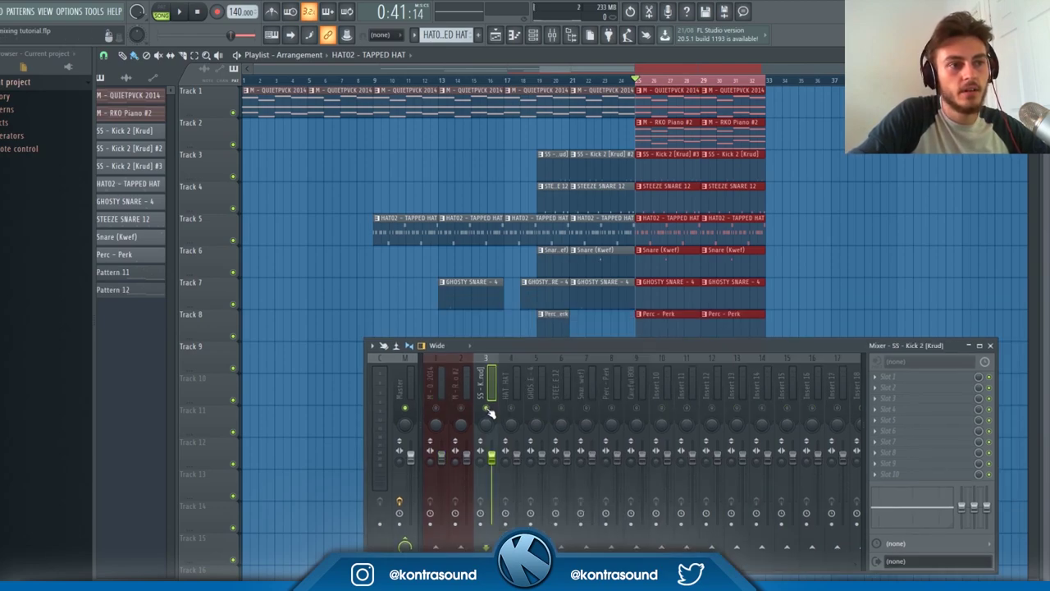
key(space)
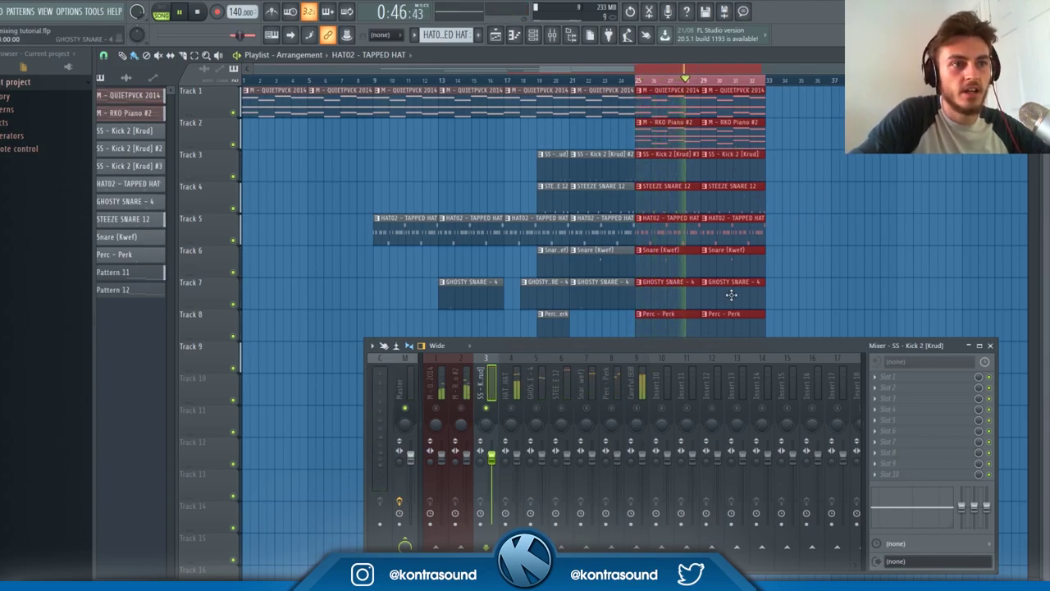
drag(701, 347, 704, 329)
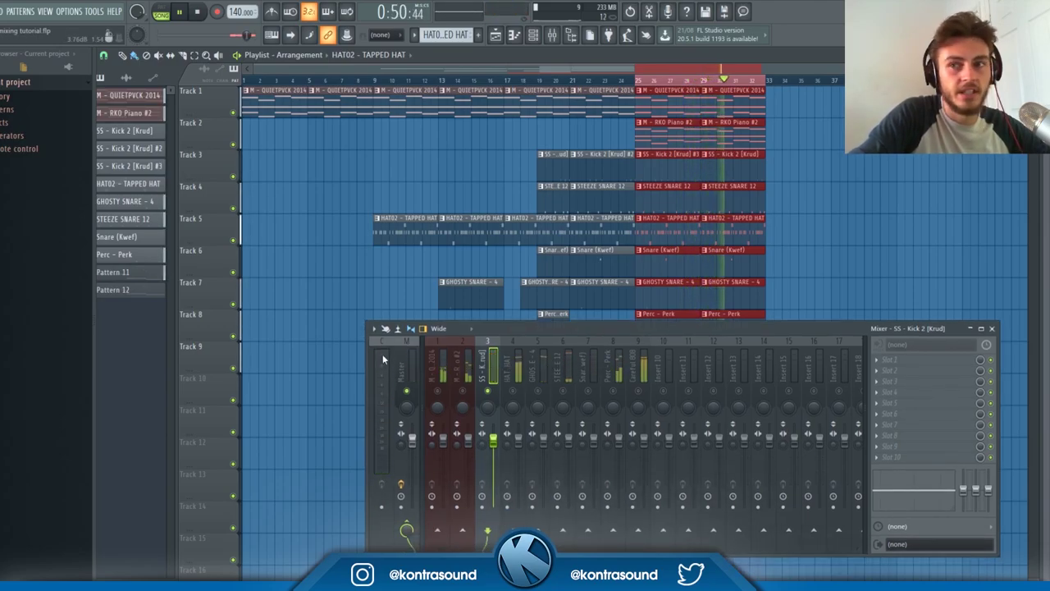
drag(367, 326, 211, 165)
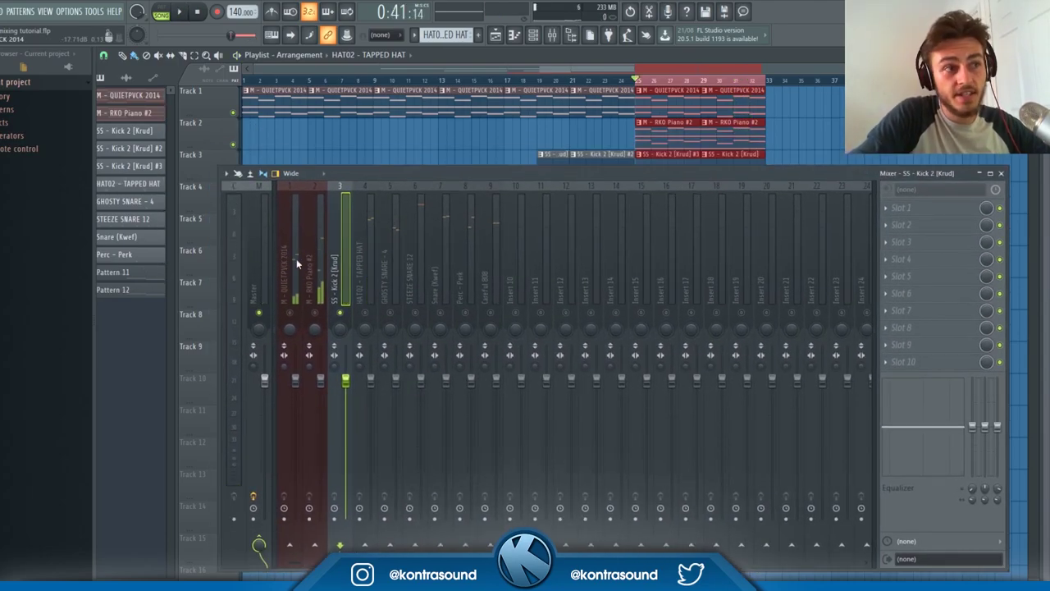
Step: Load Fruity Soft Clipper into slot 1 of the SS - Kick 2 [Krud] insert
key(space)
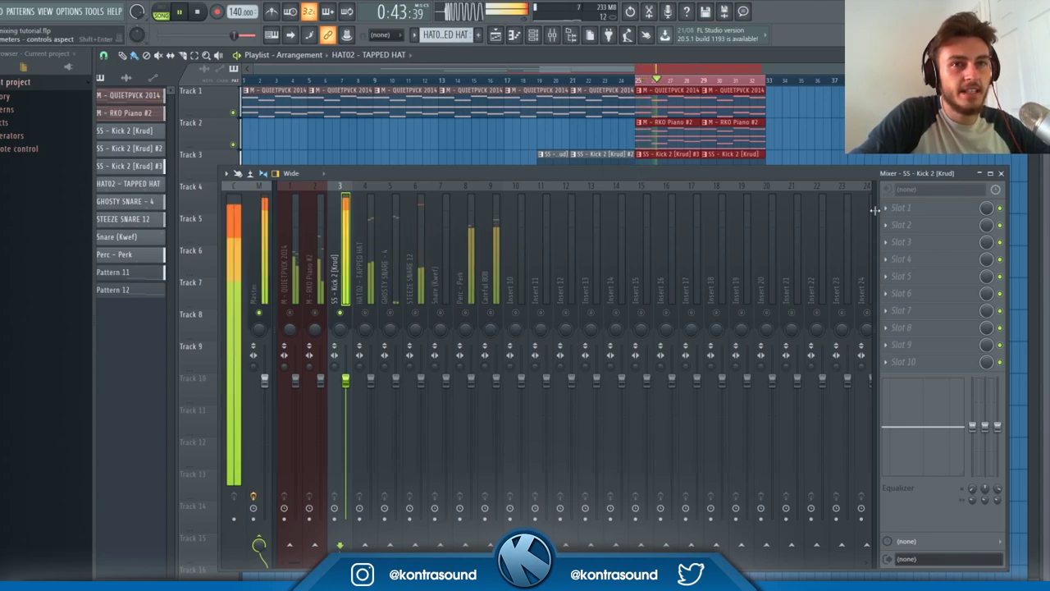
click(901, 208)
click(753, 402)
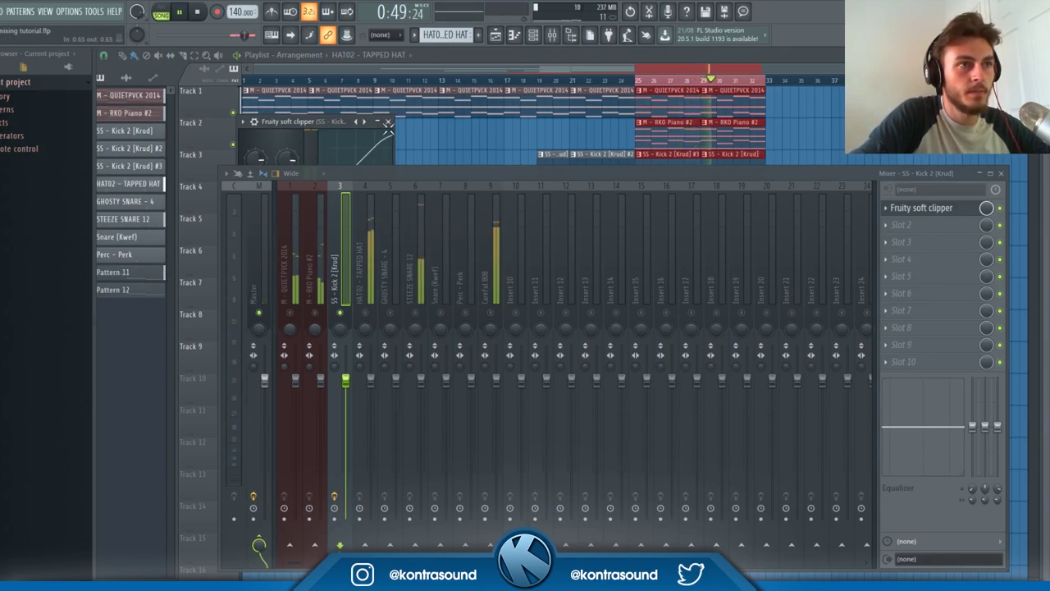
key(Escape)
click(497, 305)
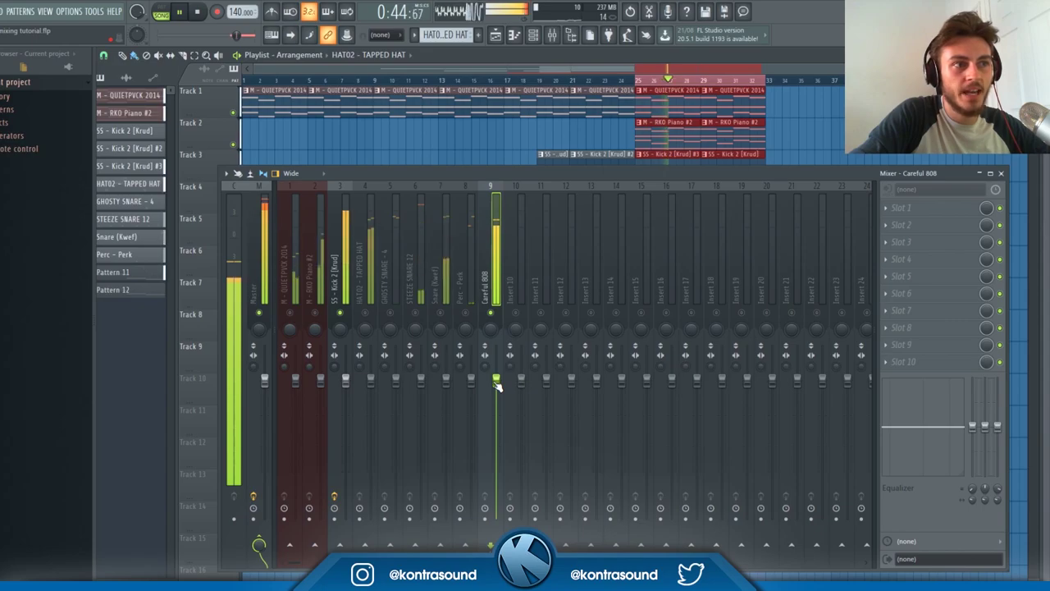
Step: Lower the Careful 808 fader to about 0.80 and listen to the loop again
drag(497, 385, 496, 398)
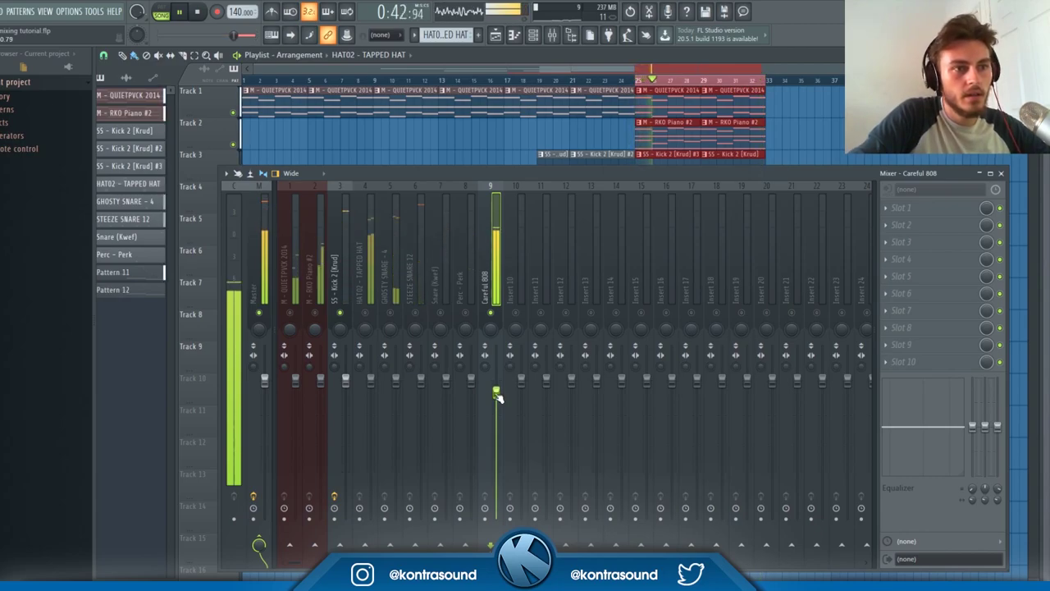
key(space)
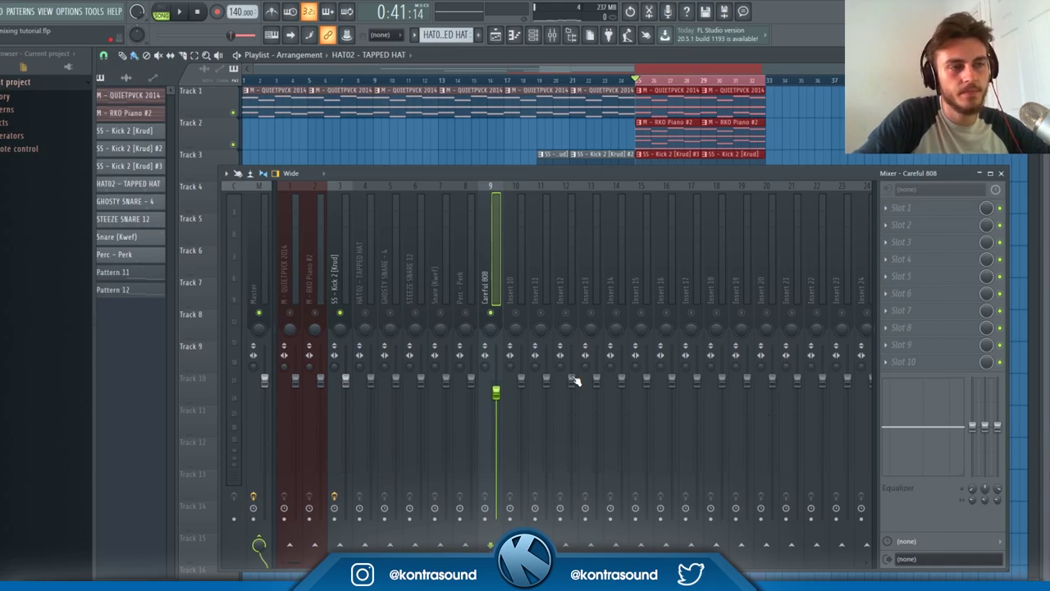
key(space)
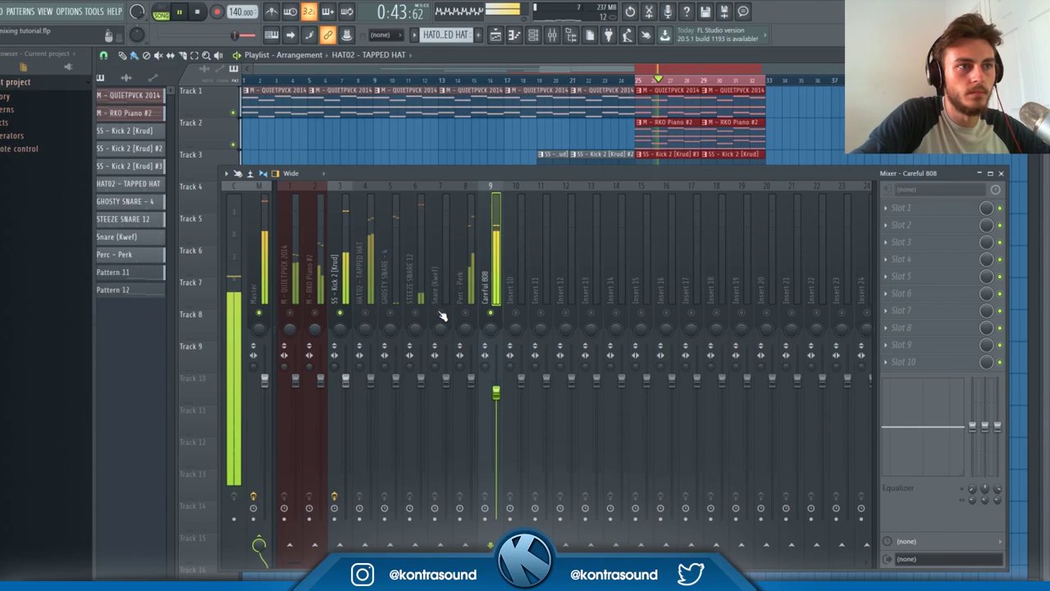
click(341, 273)
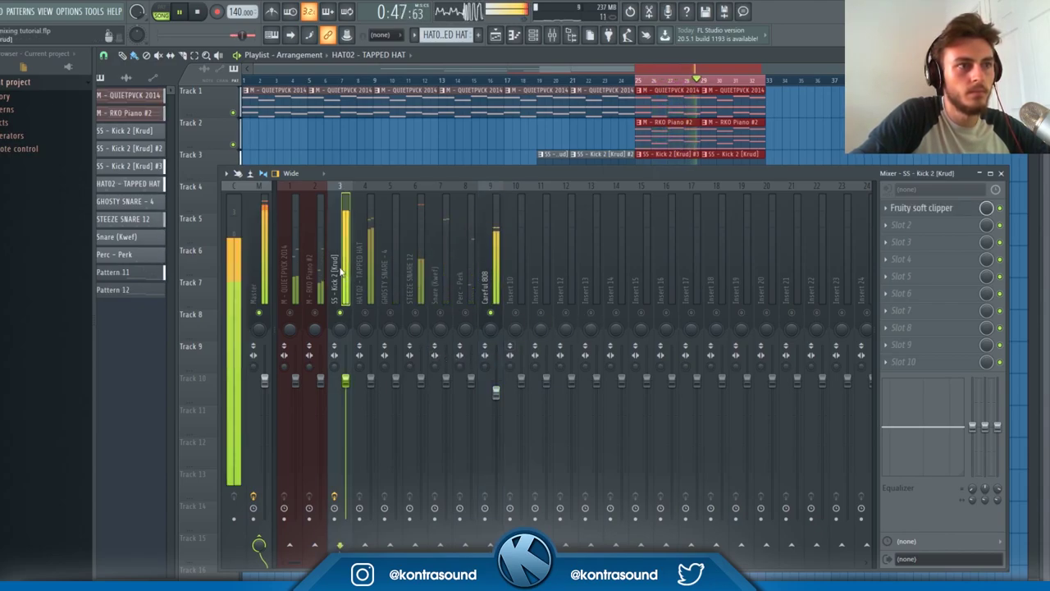
Step: Load Fruity Parametric EQ 2 into slot 2 of the SS - Kick 2 [Krud] insert
key(space)
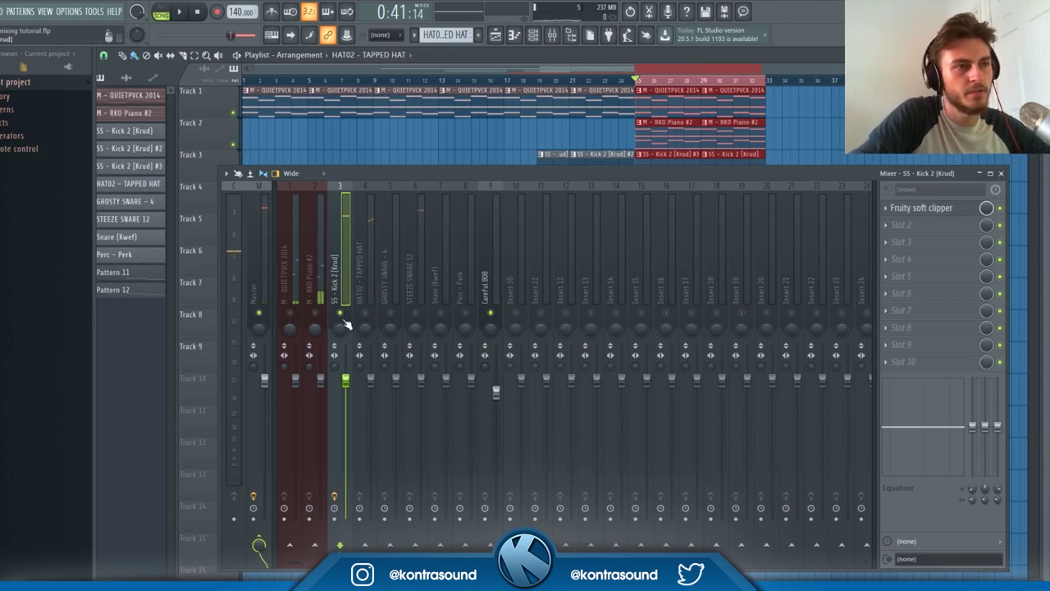
key(space)
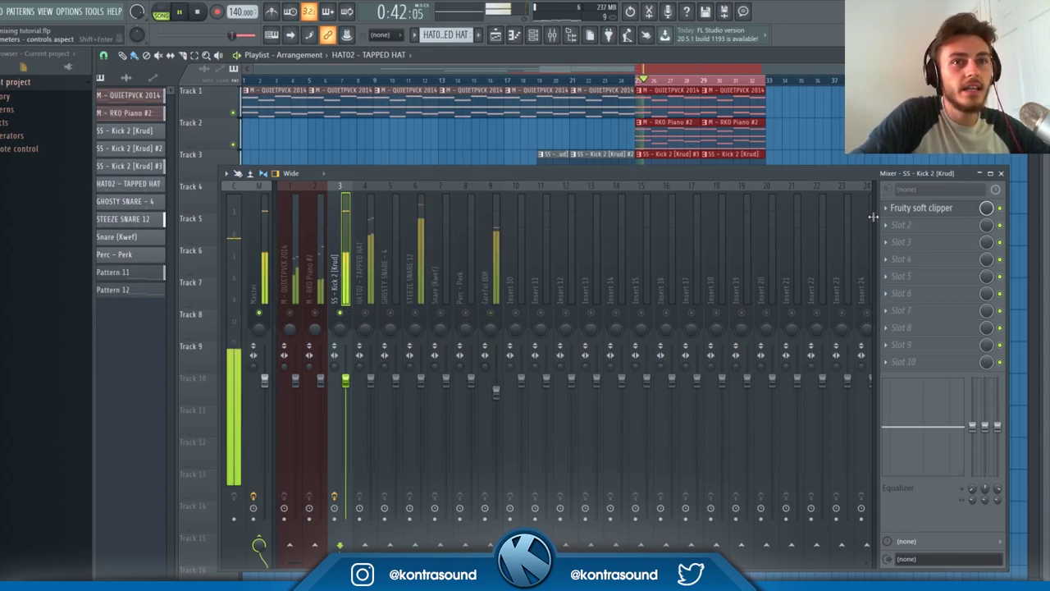
click(901, 225)
mouse_move(902, 239)
click(788, 337)
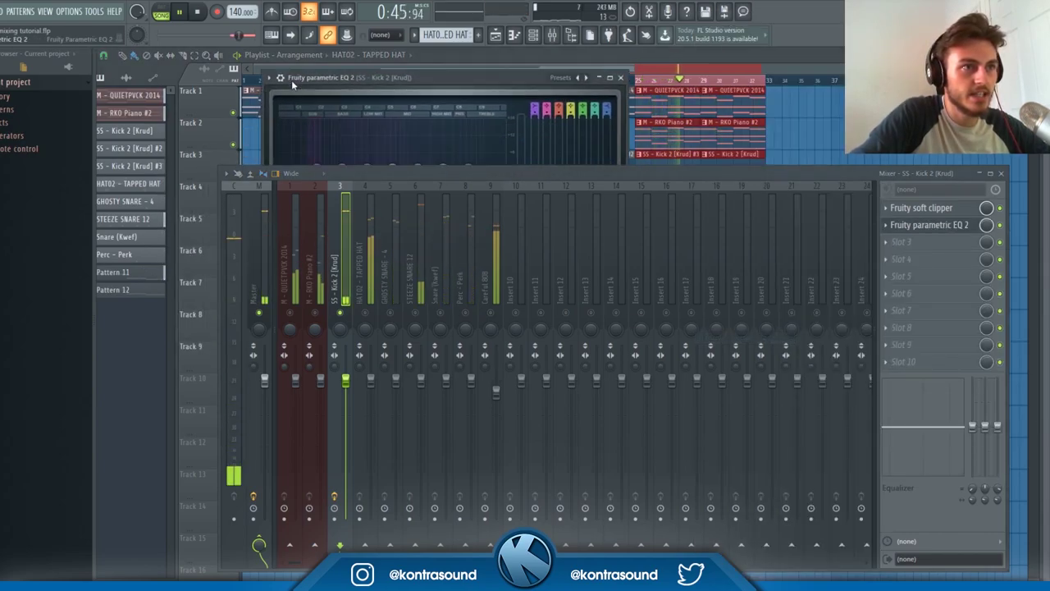
Step: Switch EQ band 7 to low pass and pull its cutoff slightly lower
drag(397, 215, 398, 292)
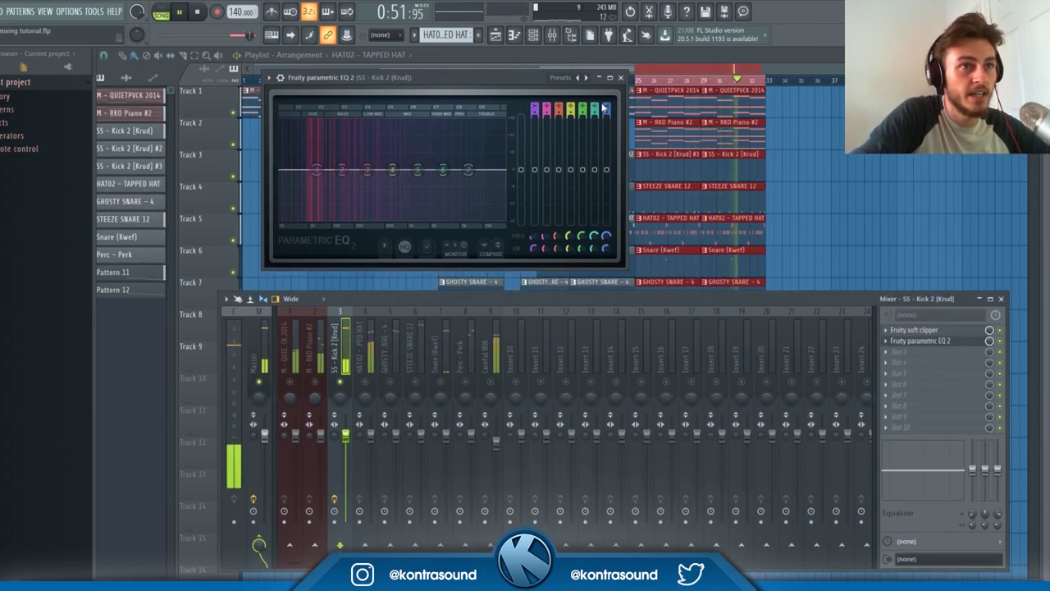
scroll(609, 107, down, 4)
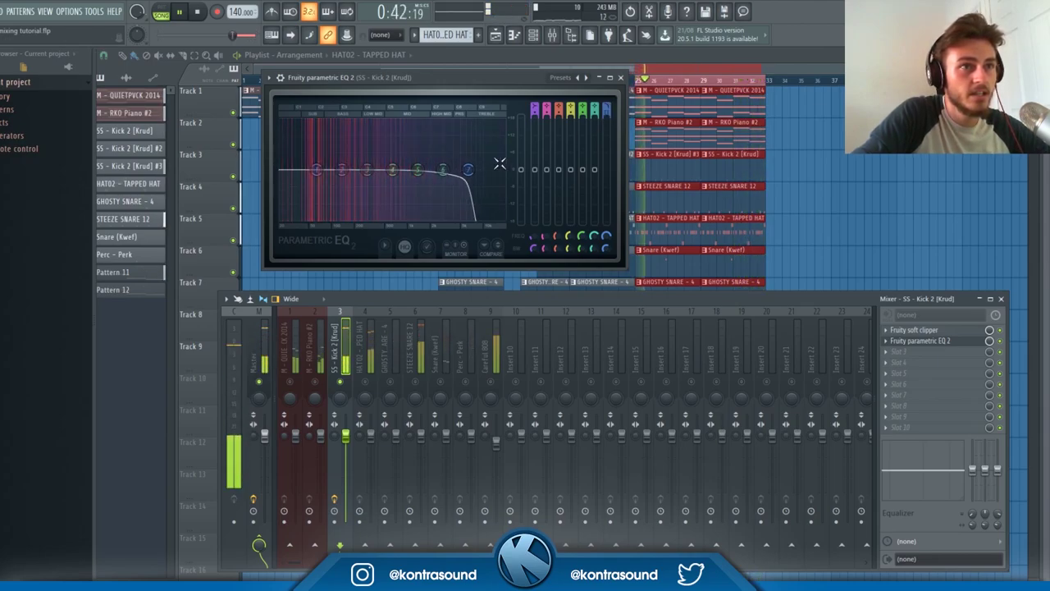
drag(468, 169, 435, 170)
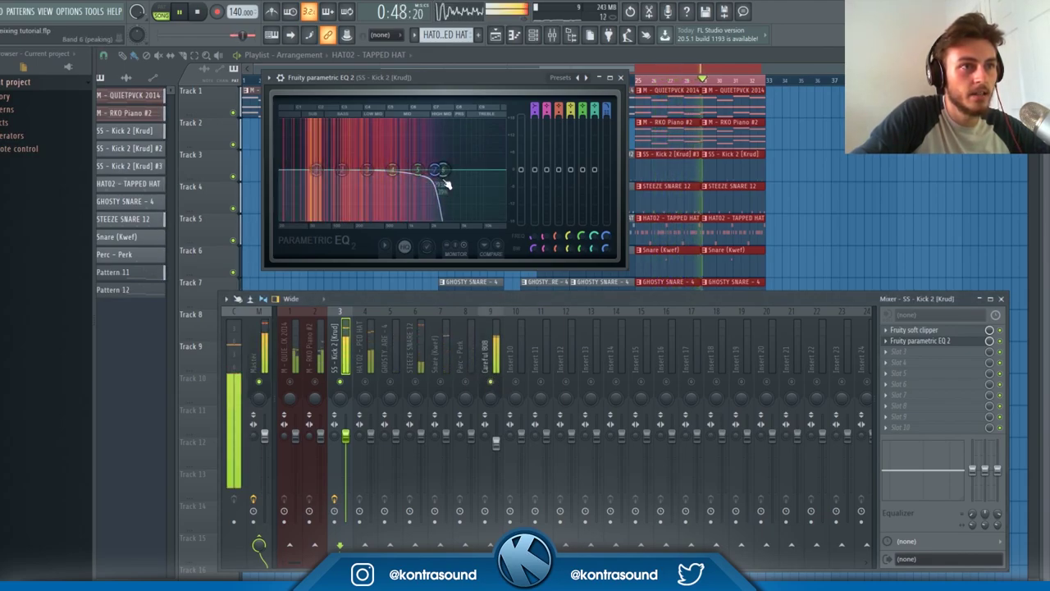
drag(435, 170, 432, 170)
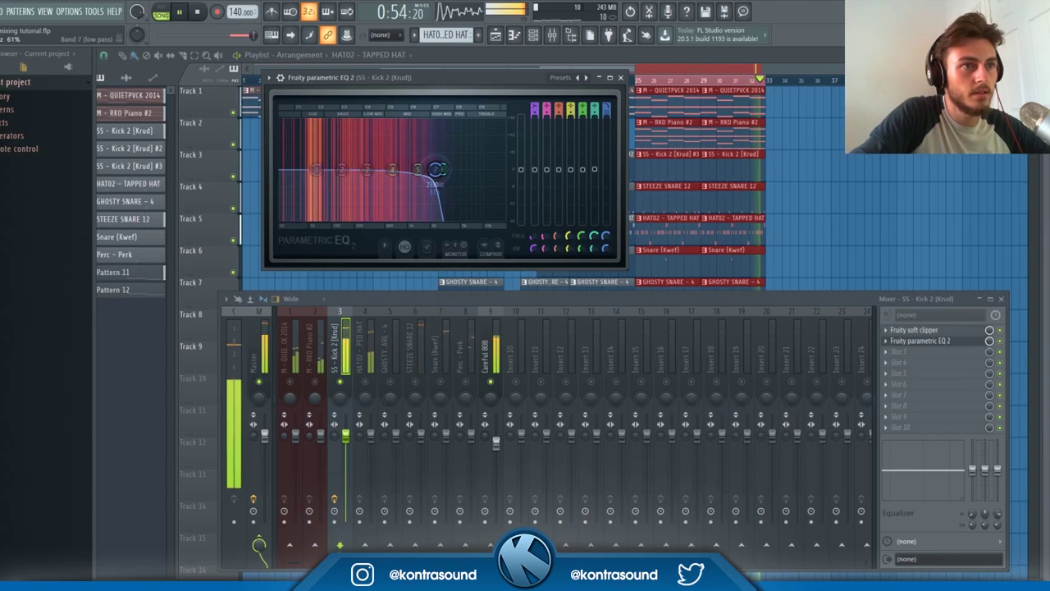
drag(433, 169, 438, 170)
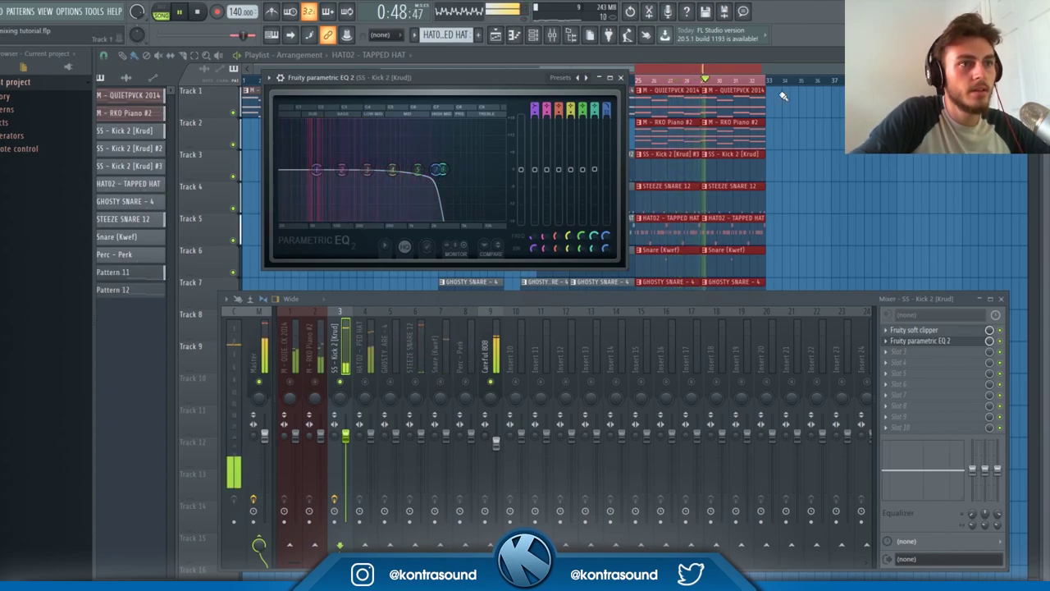
key(Escape)
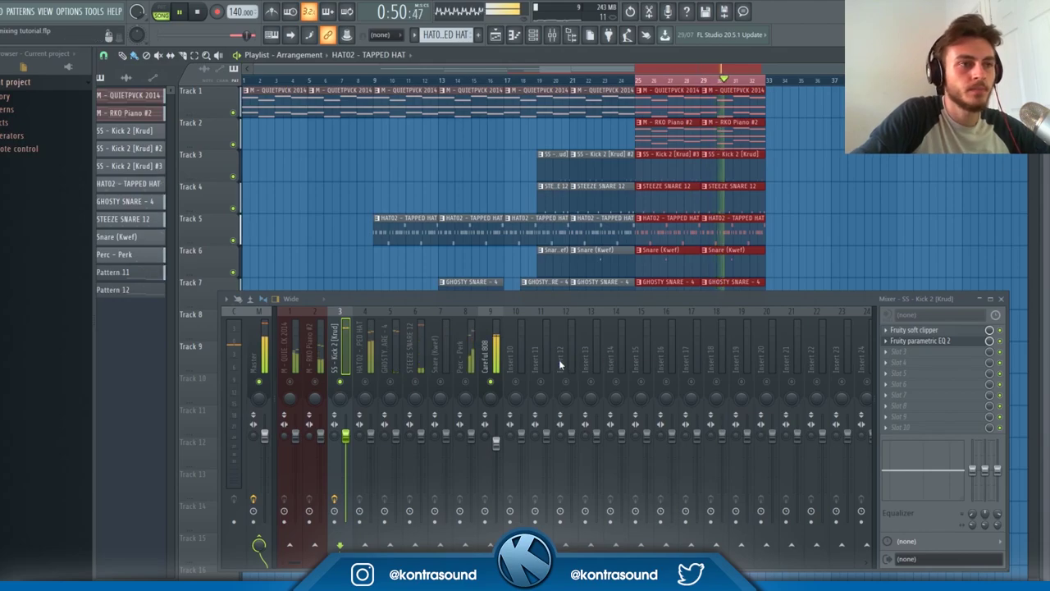
Step: Load Fruity Reeverb 2 on STEEZE SNARE 12, lowering DRY and raising WET to maximum
key(space)
key(space)
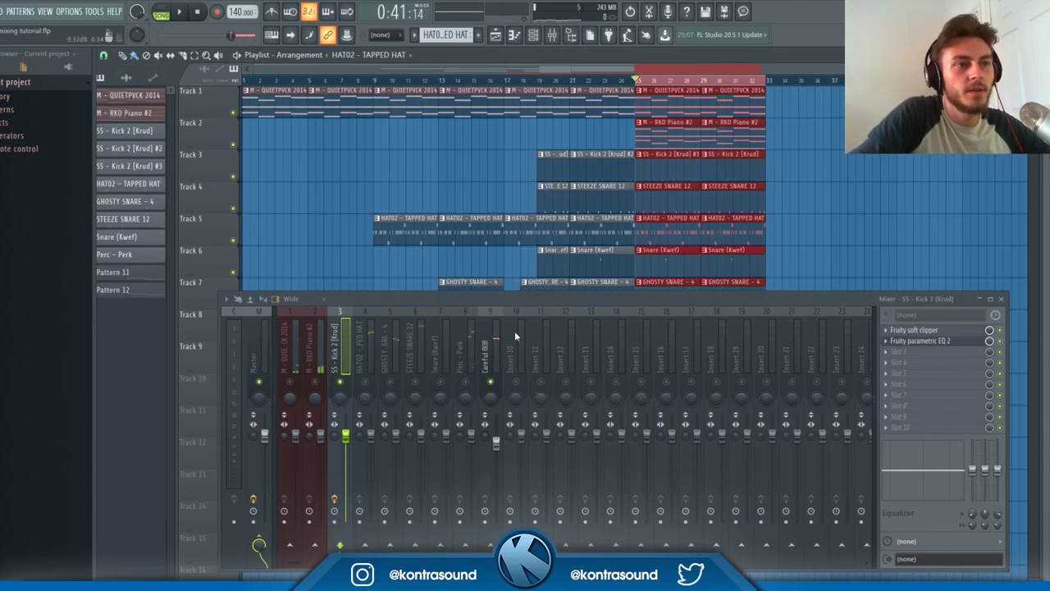
click(417, 357)
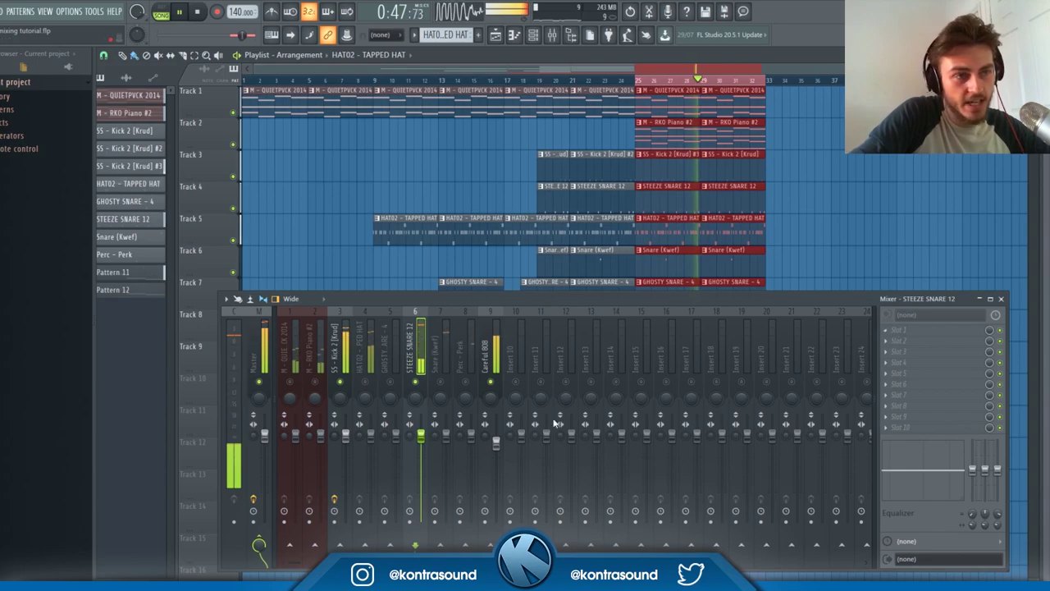
click(888, 332)
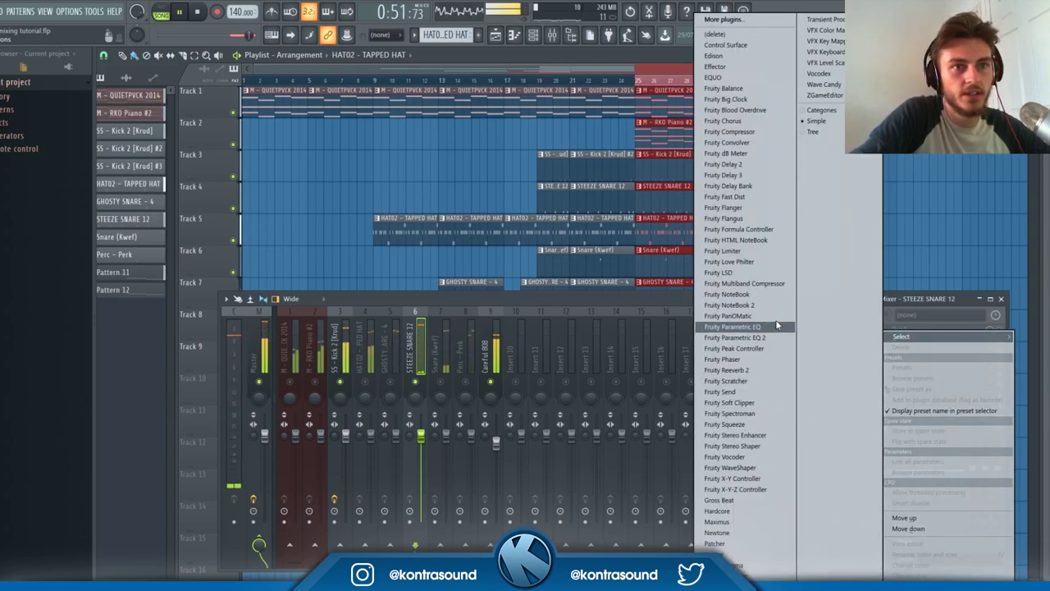
click(735, 370)
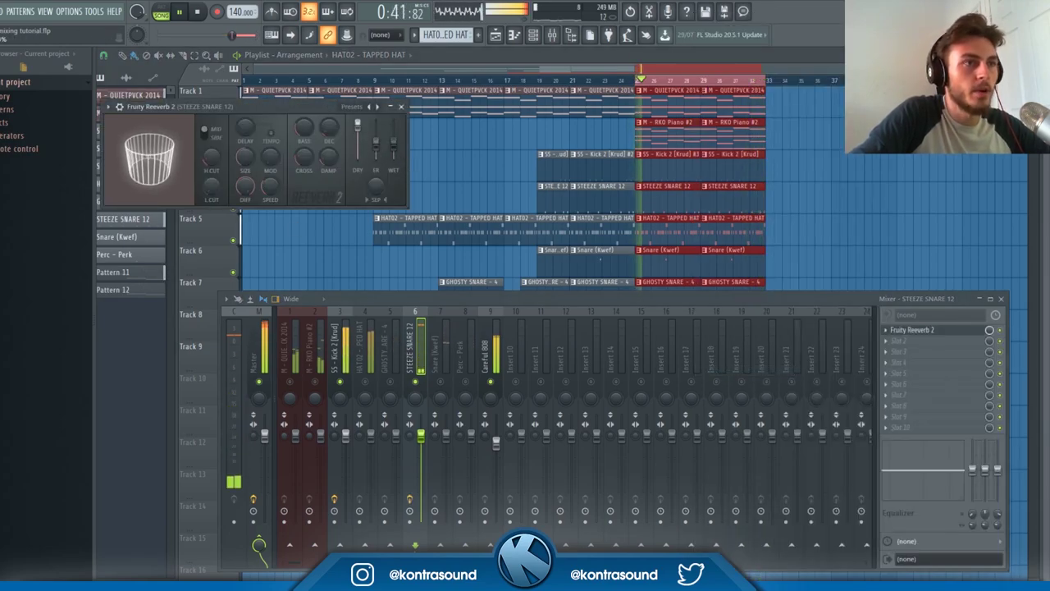
drag(357, 122, 393, 121)
key(space)
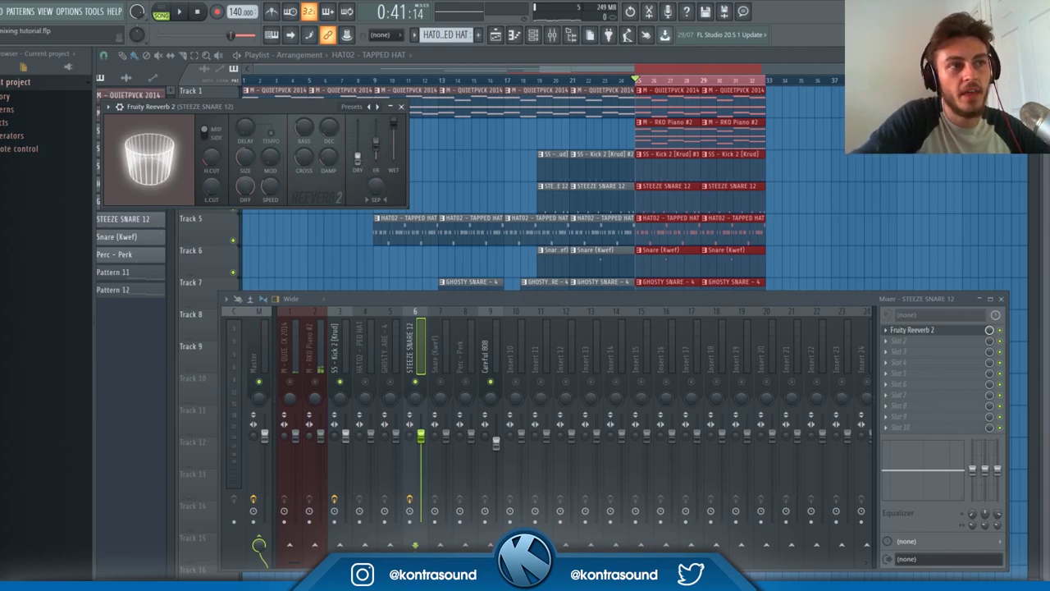
key(space)
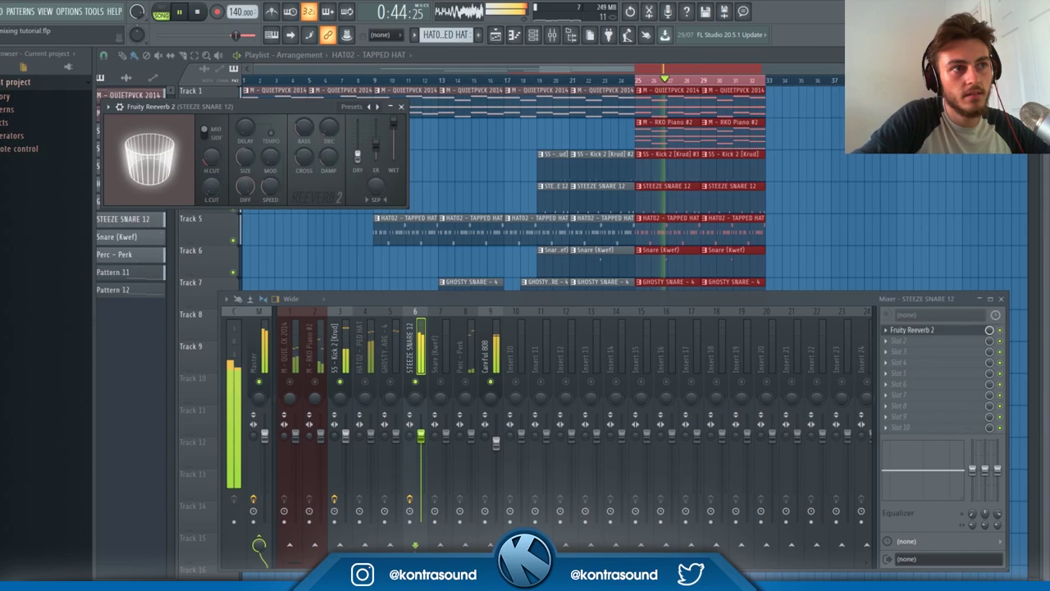
key(space)
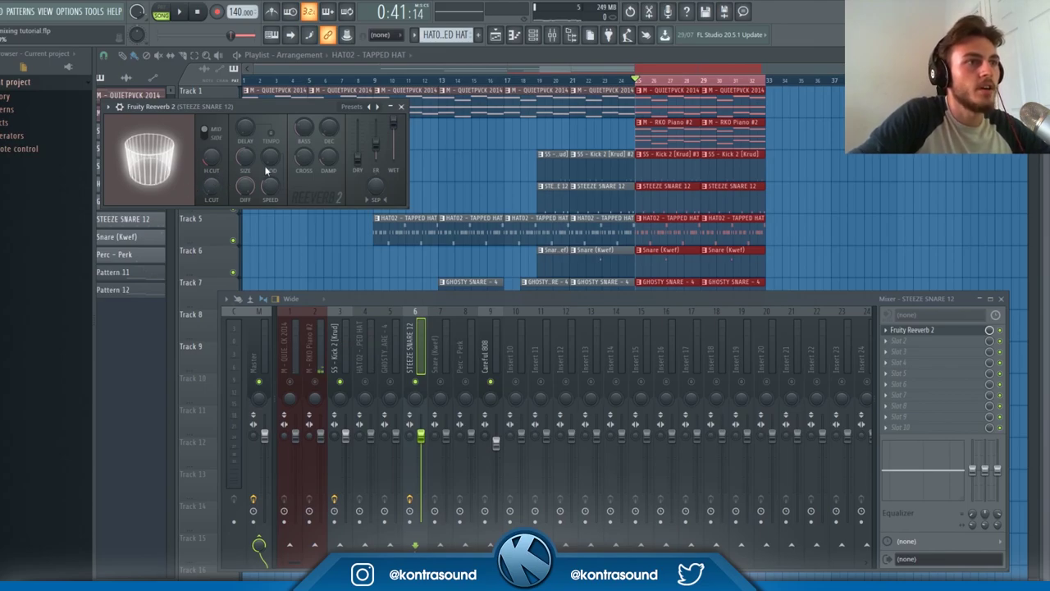
Step: Play the bars 25–33 loop to fine-tune the snare's Reeverb 2 by ear
key(space)
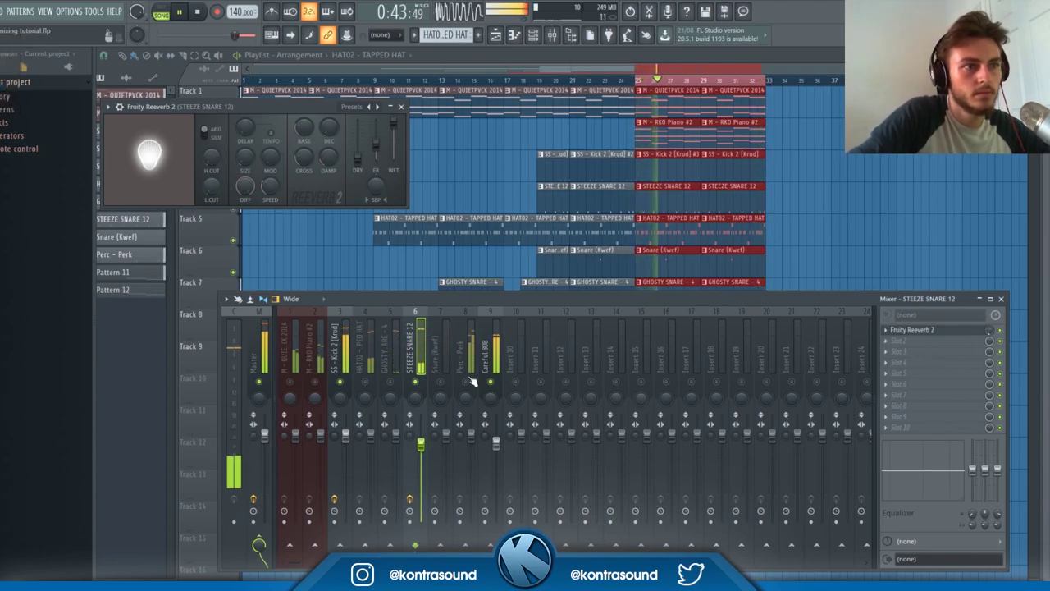
Step: Raise the STEEZE SNARE 12 fader slightly and add a Fruity Soft Clipper after its reverb
drag(422, 445, 422, 440)
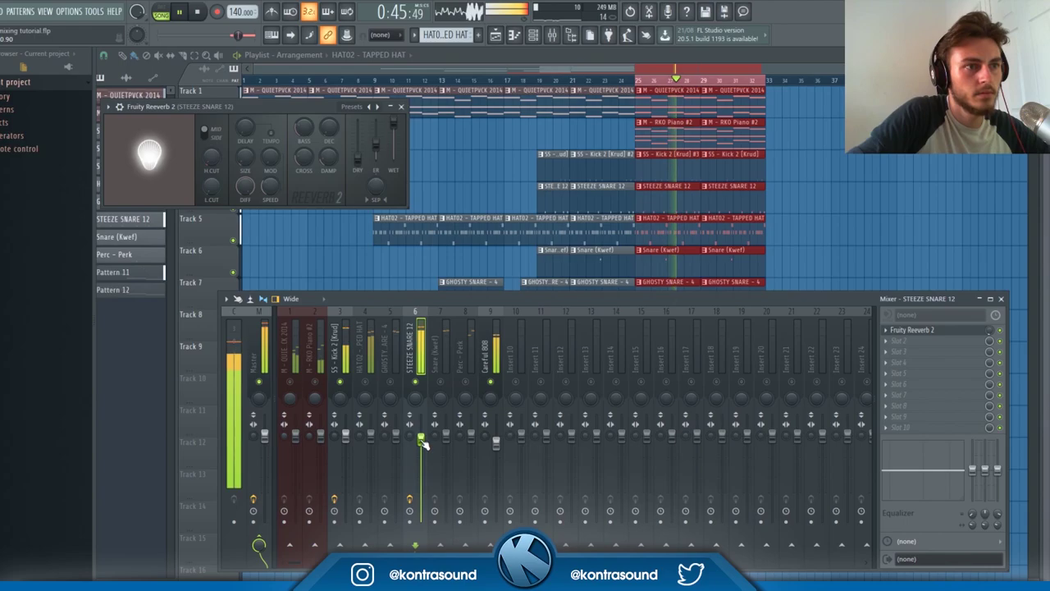
click(898, 341)
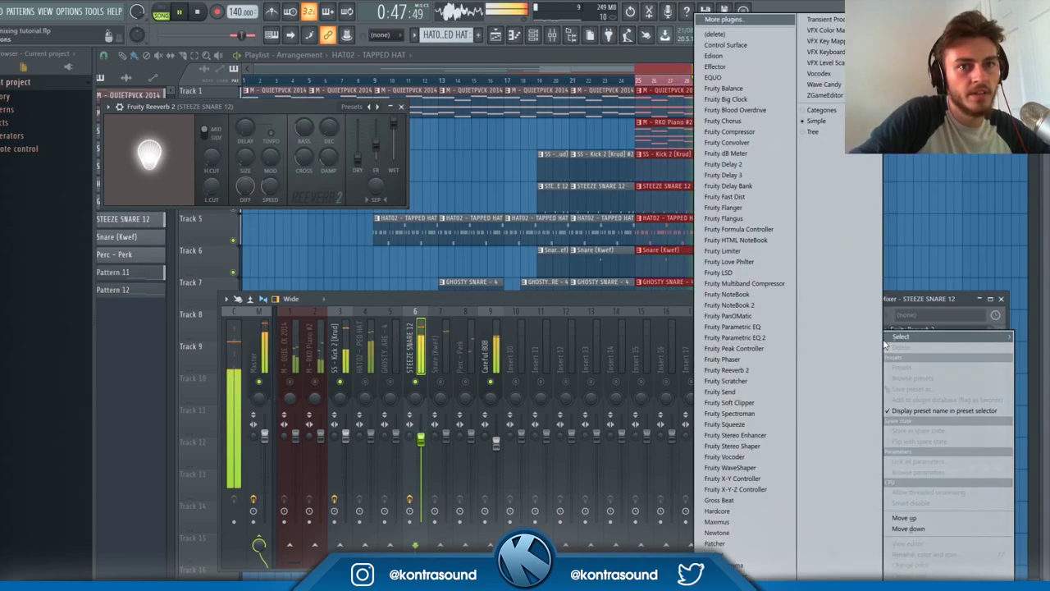
click(738, 402)
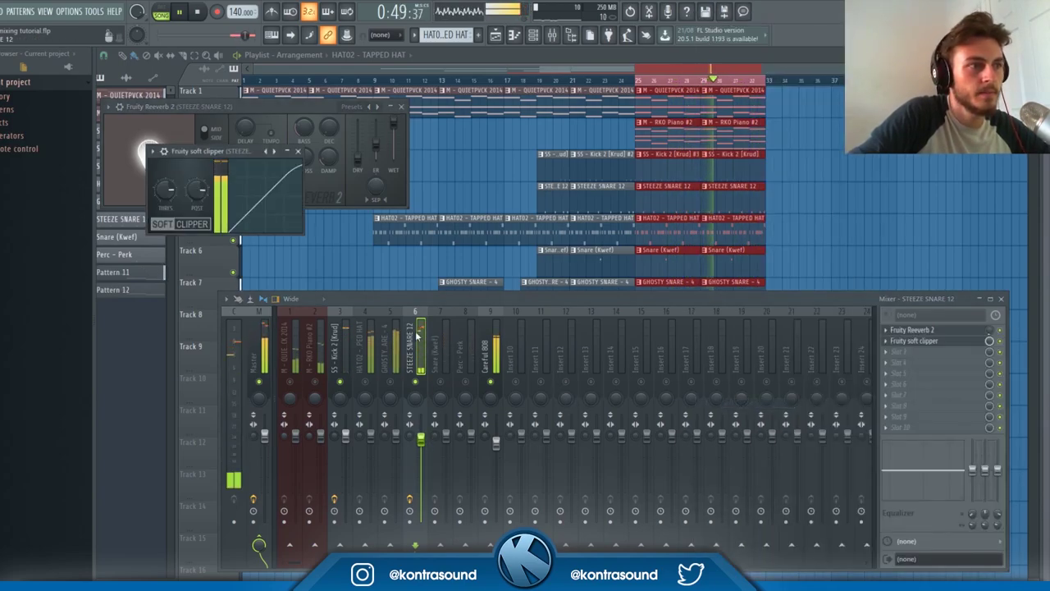
click(298, 151)
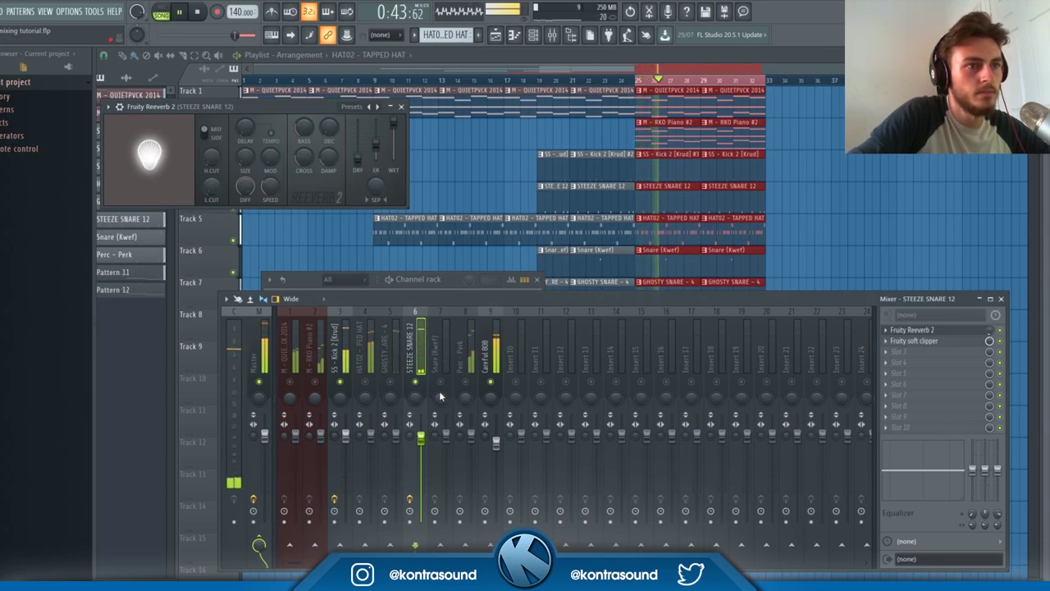
Step: Nudge the HAT02 - TAPPED HAT mixer fader up slightly
click(400, 365)
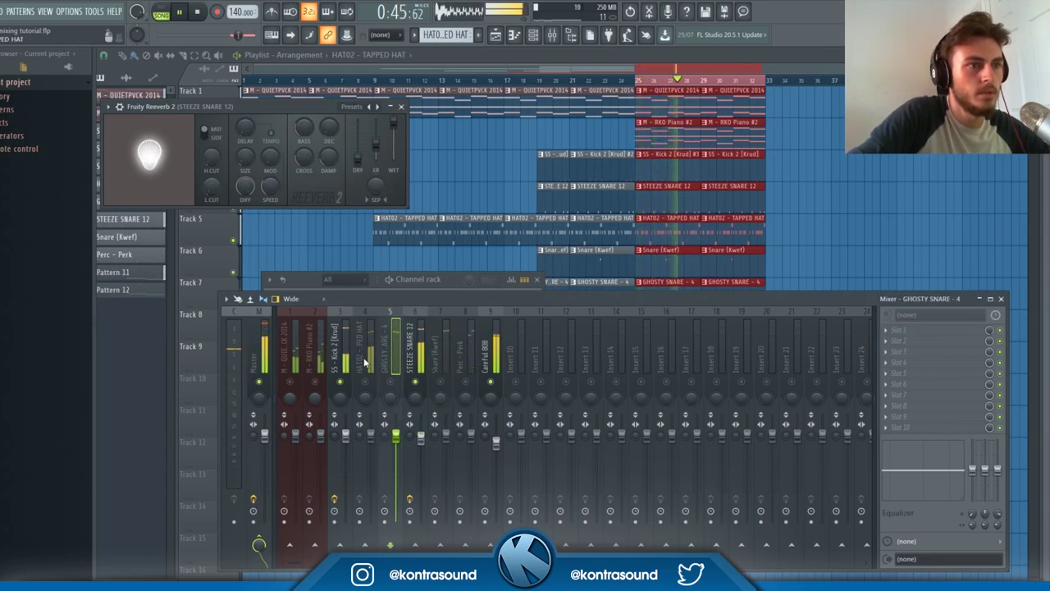
click(367, 353)
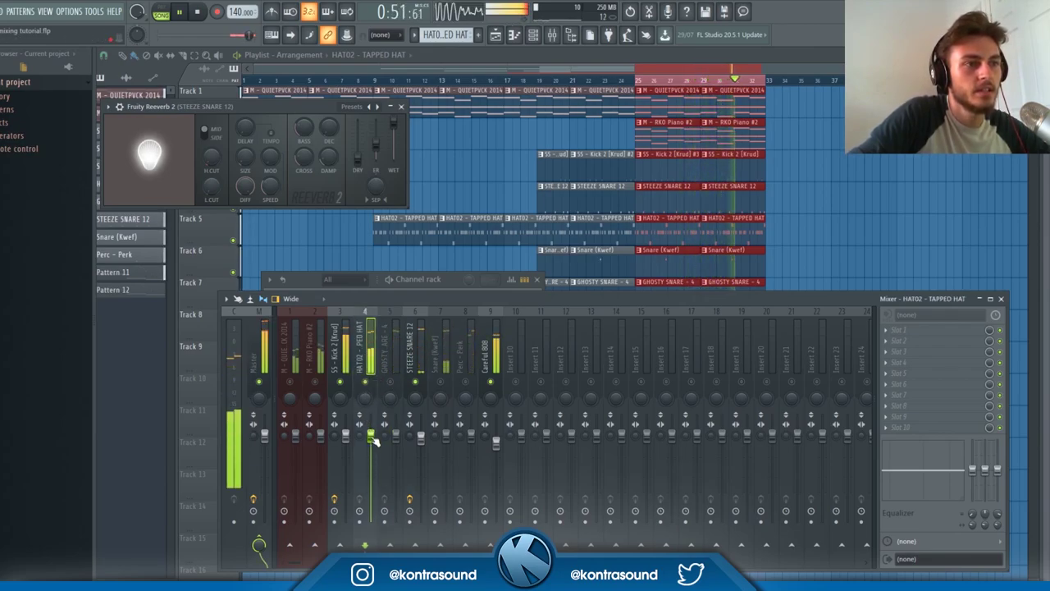
drag(371, 435, 376, 456)
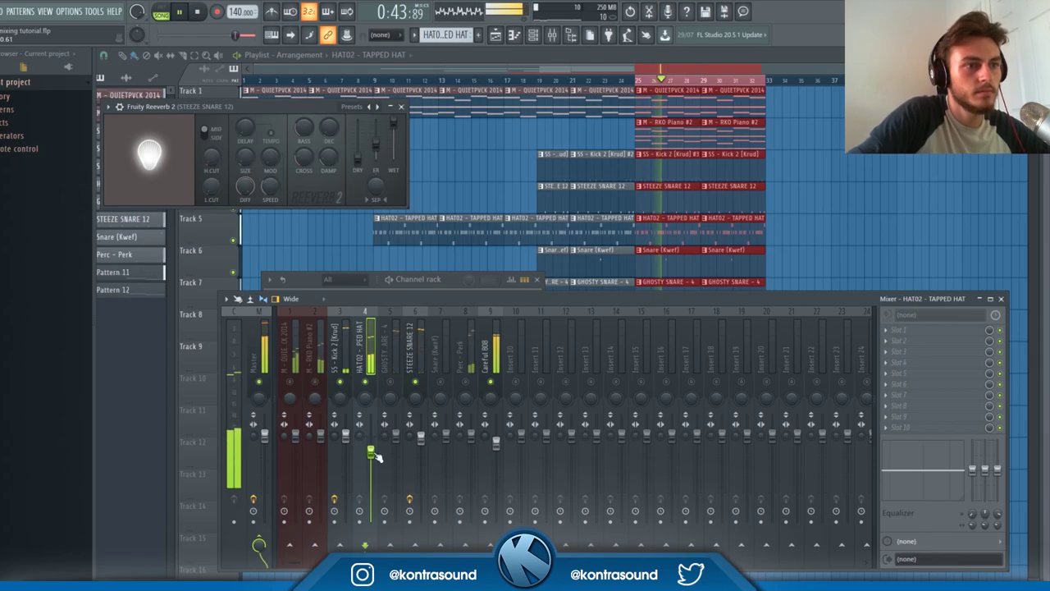
scroll(375, 456, up, 1)
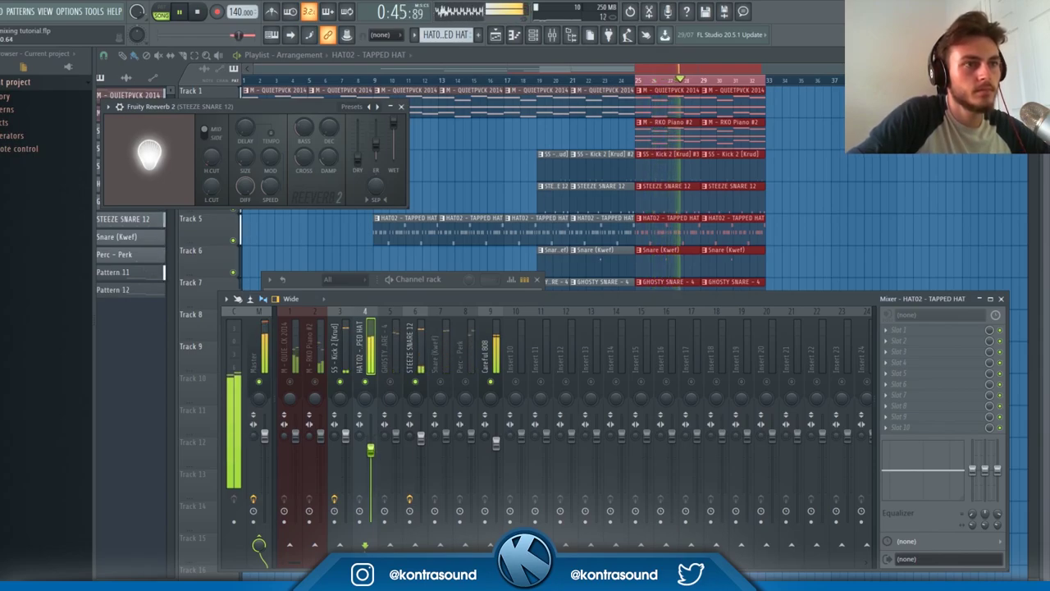
Step: Stop playback and close the mixer and plugin windows to show the playlist
click(497, 444)
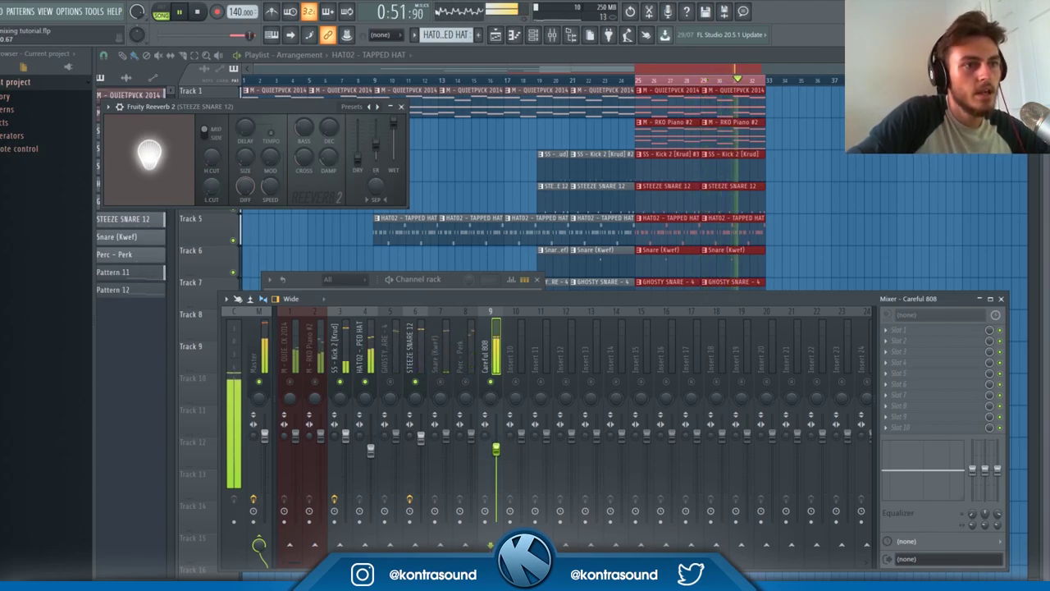
key(space)
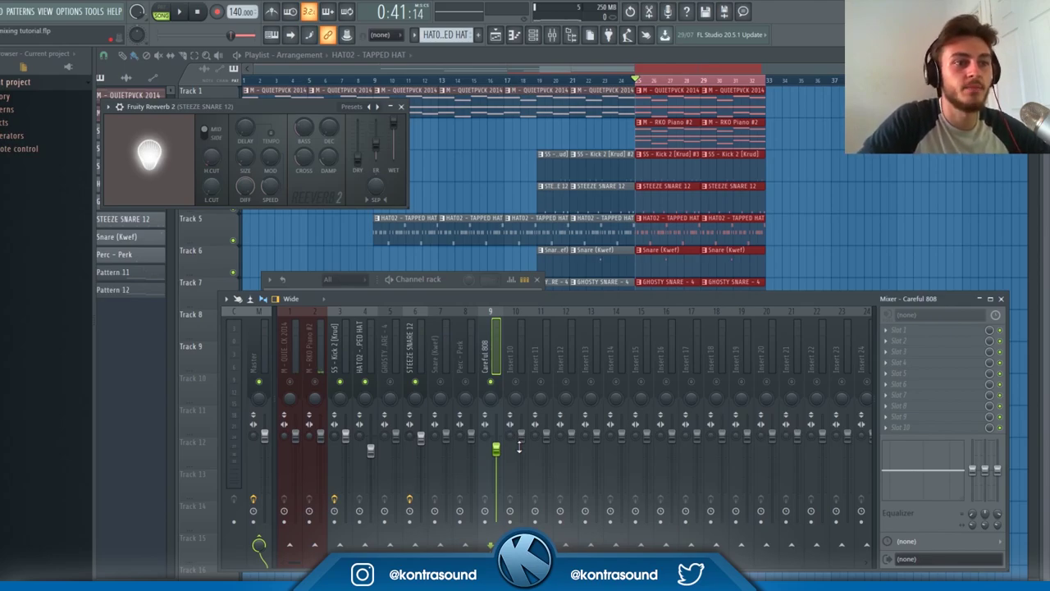
key(F12)
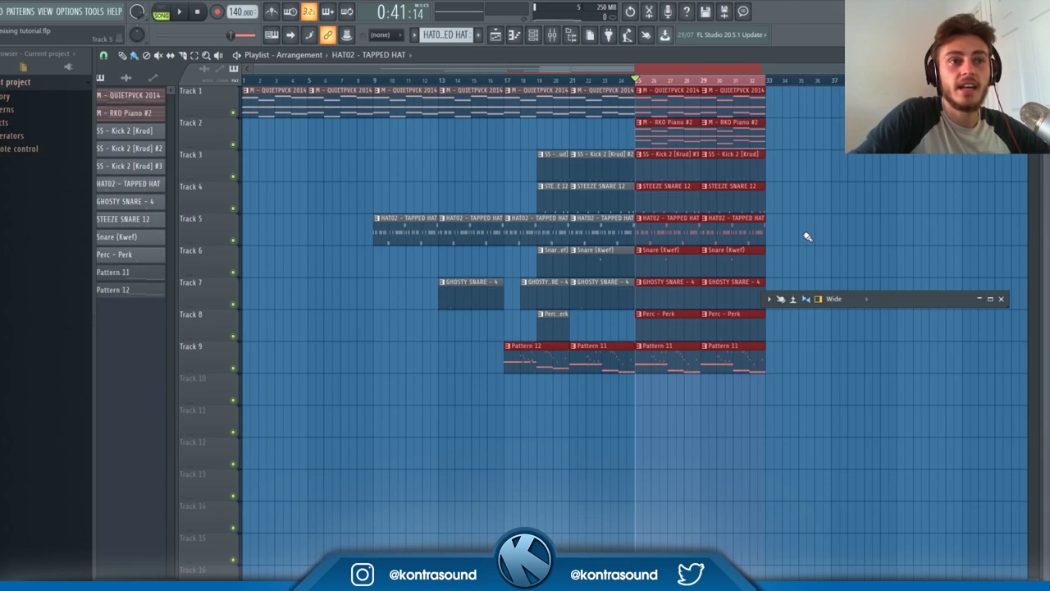
Step: Open the HAT02 - TAPPED HAT piano roll and switch the control lane to Note pan
double_click(666, 223)
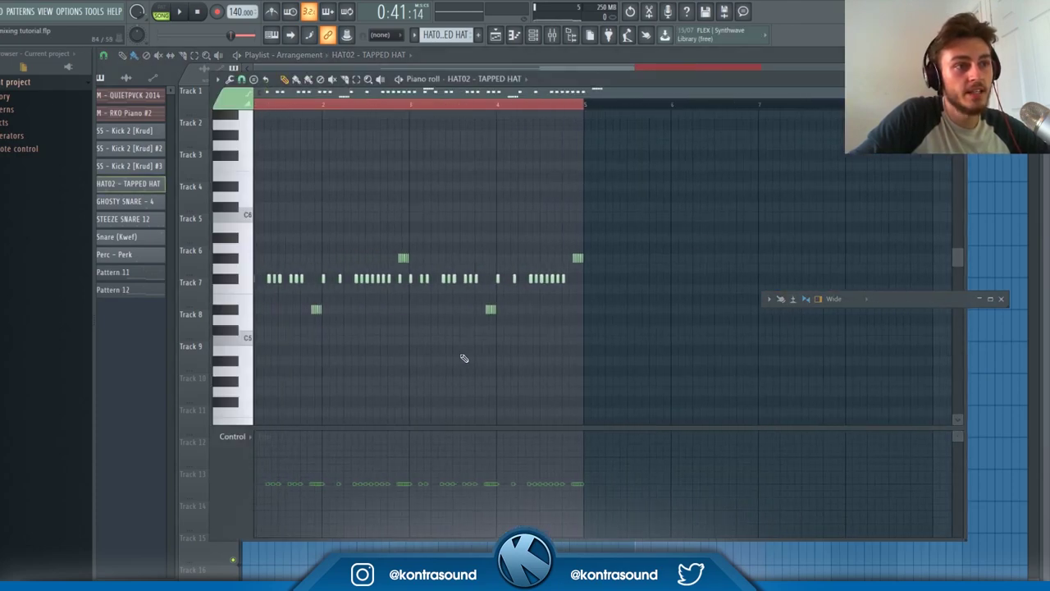
click(246, 437)
click(254, 470)
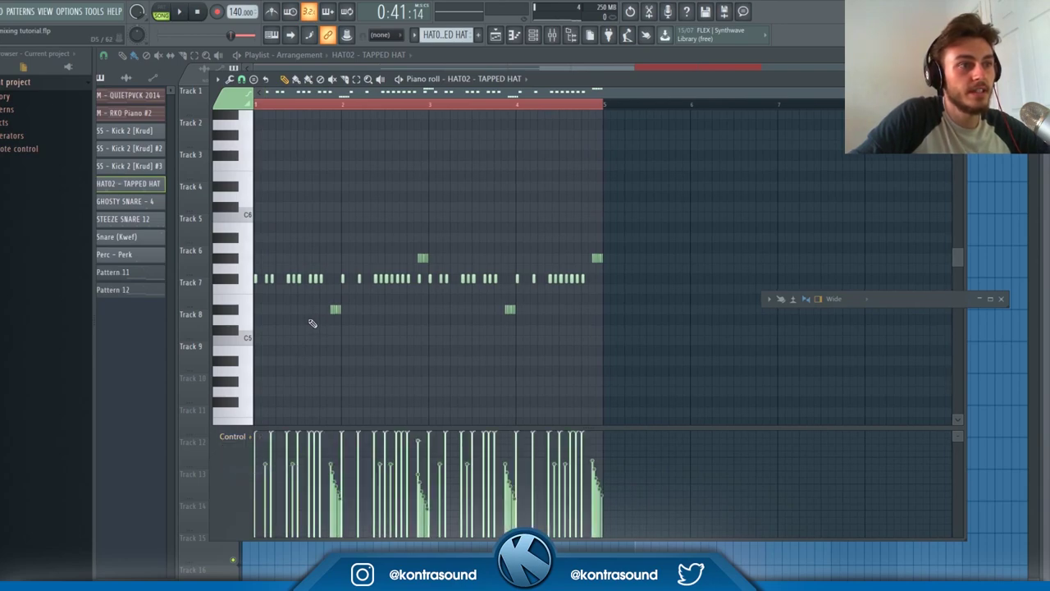
drag(307, 303, 373, 326)
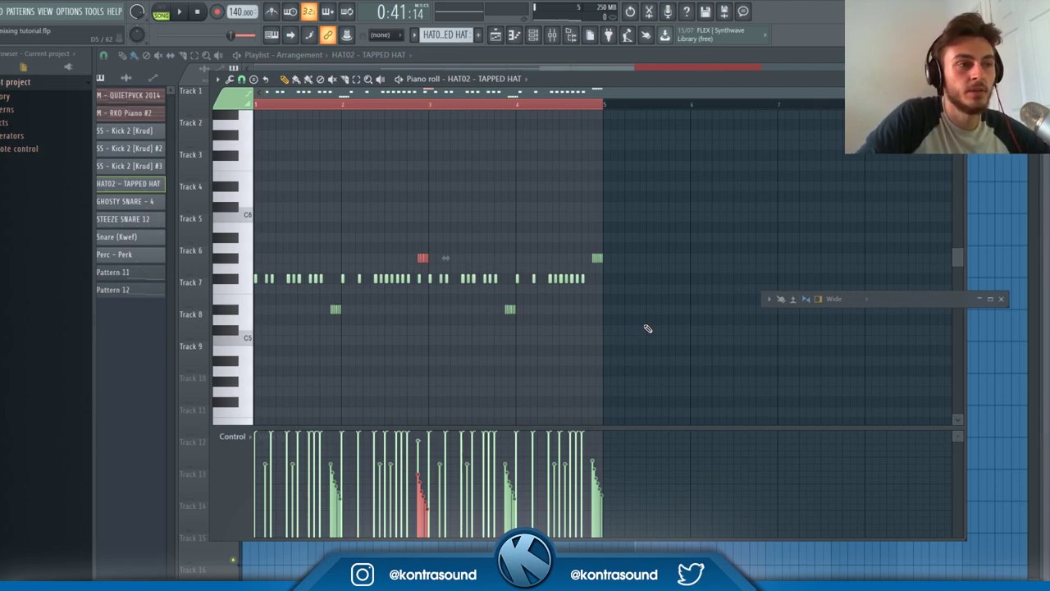
click(239, 438)
click(246, 460)
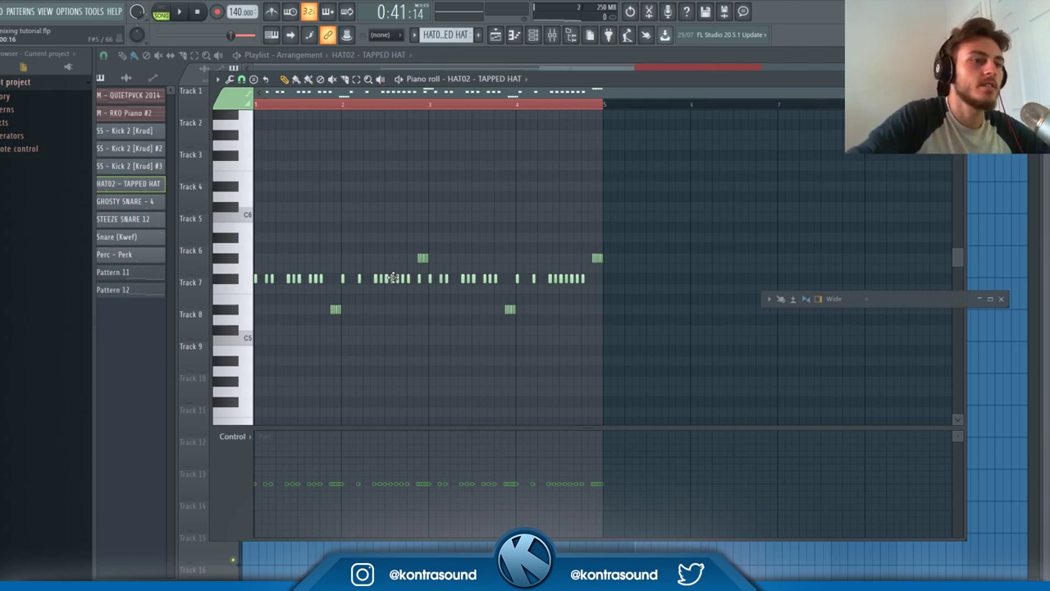
click(335, 309)
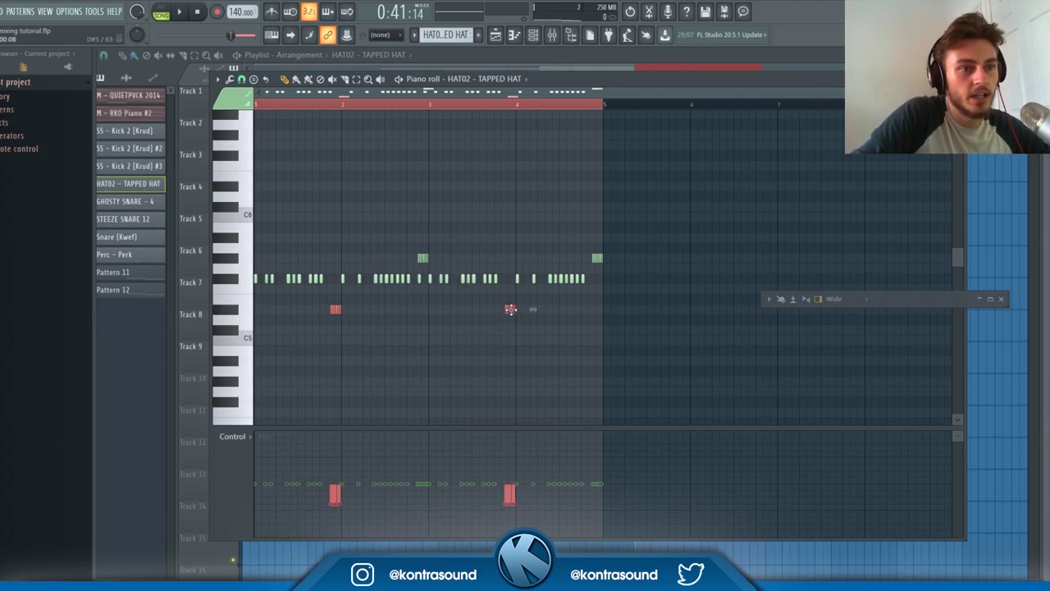
Step: Draw varied left and right pan values across the main row of tapped hat notes
drag(631, 265, 418, 255)
key(space)
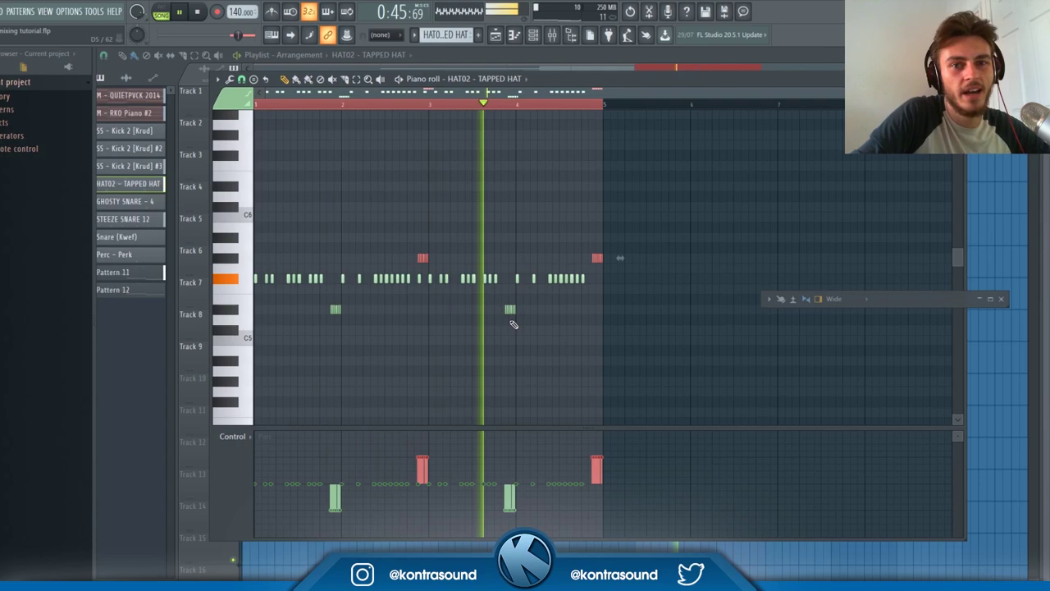
click(686, 332)
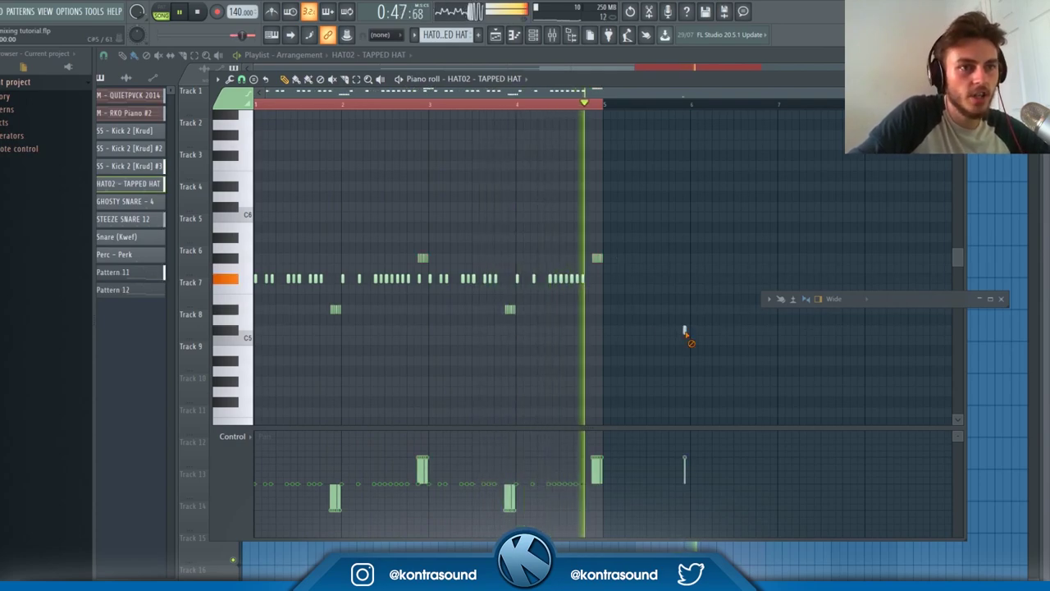
drag(597, 274, 263, 295)
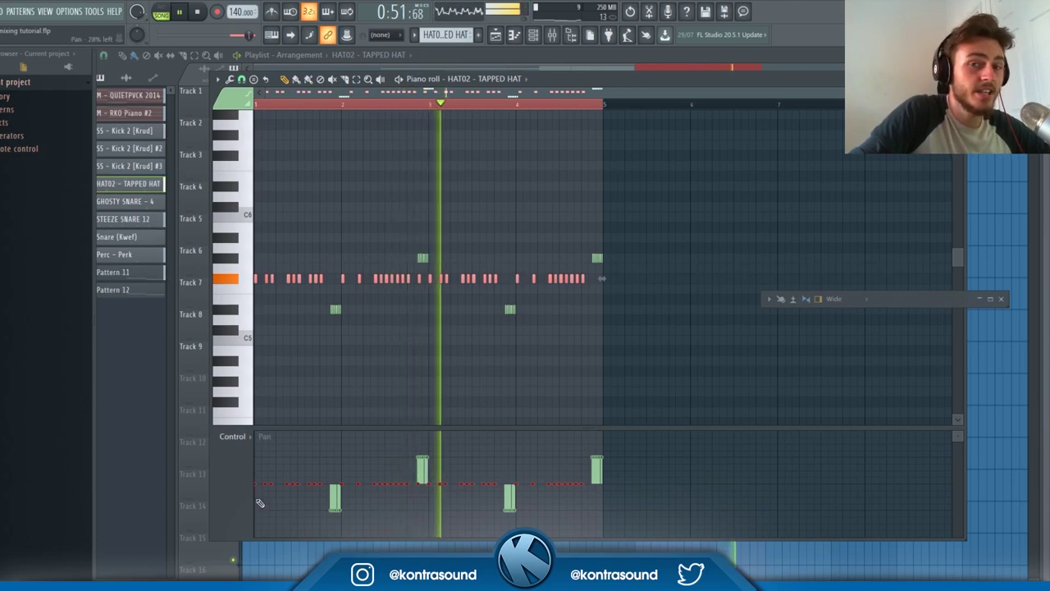
mouse_move(256, 497)
mouse_down()
mouse_move(324, 478)
mouse_move(460, 494)
mouse_move(558, 485)
mouse_move(634, 517)
mouse_up()
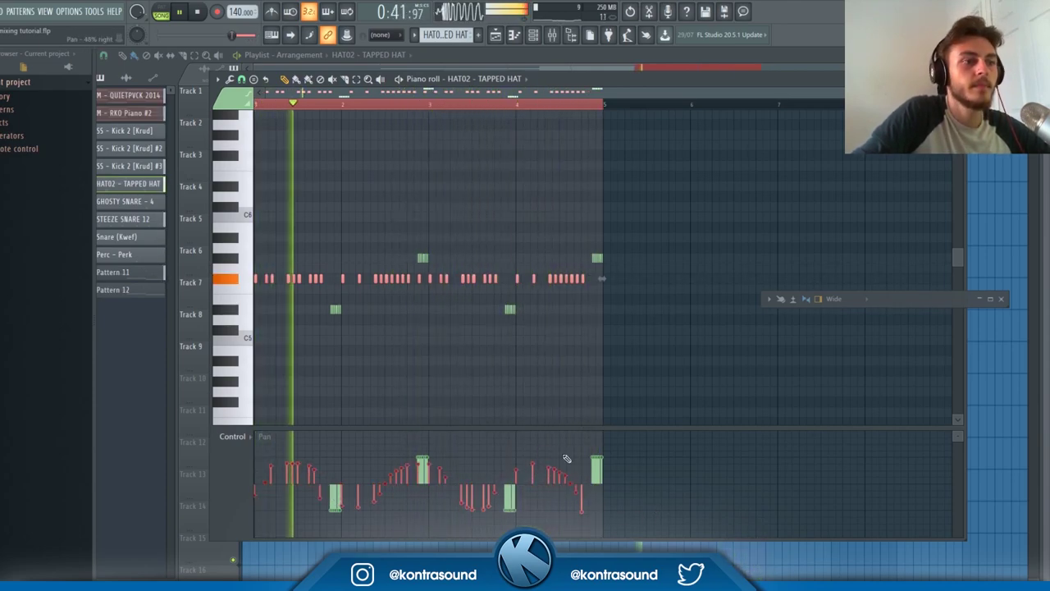
Step: Return the lane to velocities, close the piano roll and show the channel rack
click(248, 443)
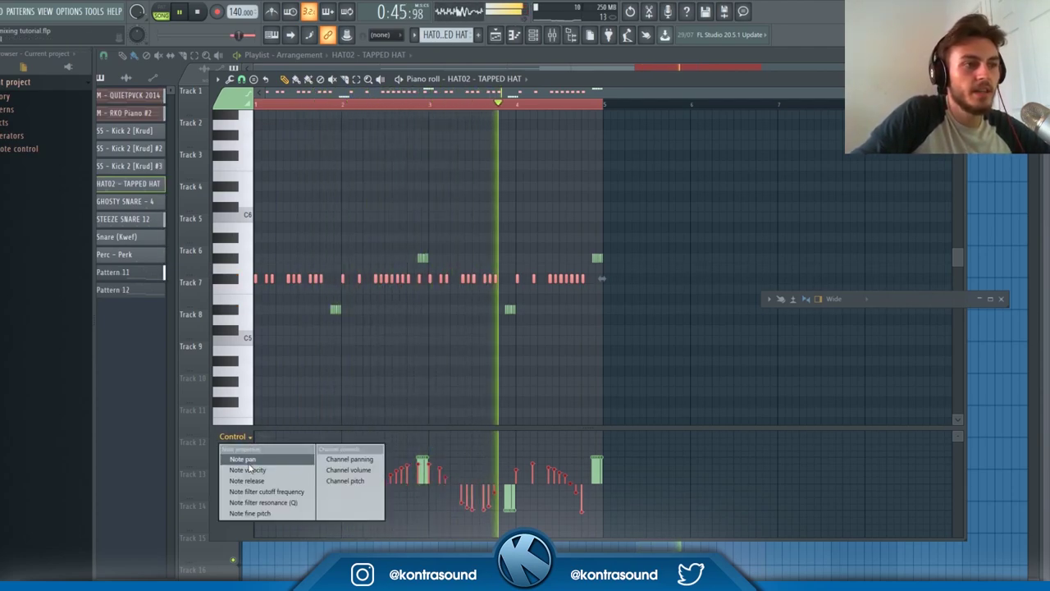
click(238, 460)
click(541, 42)
click(541, 43)
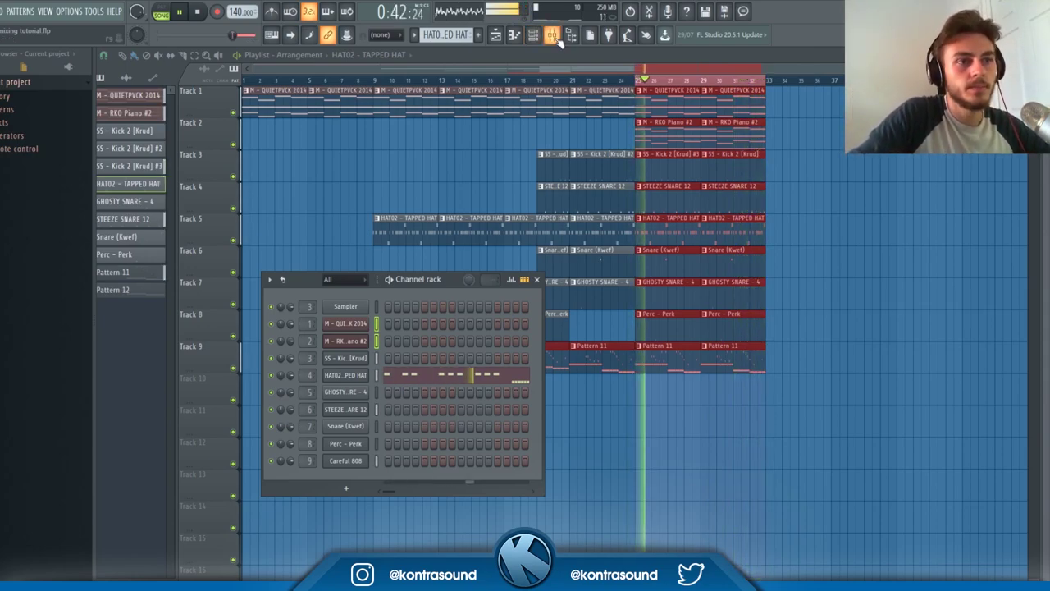
Step: Open the mixer and pull the GHOSTY SNARE - 4 insert fader down
click(981, 300)
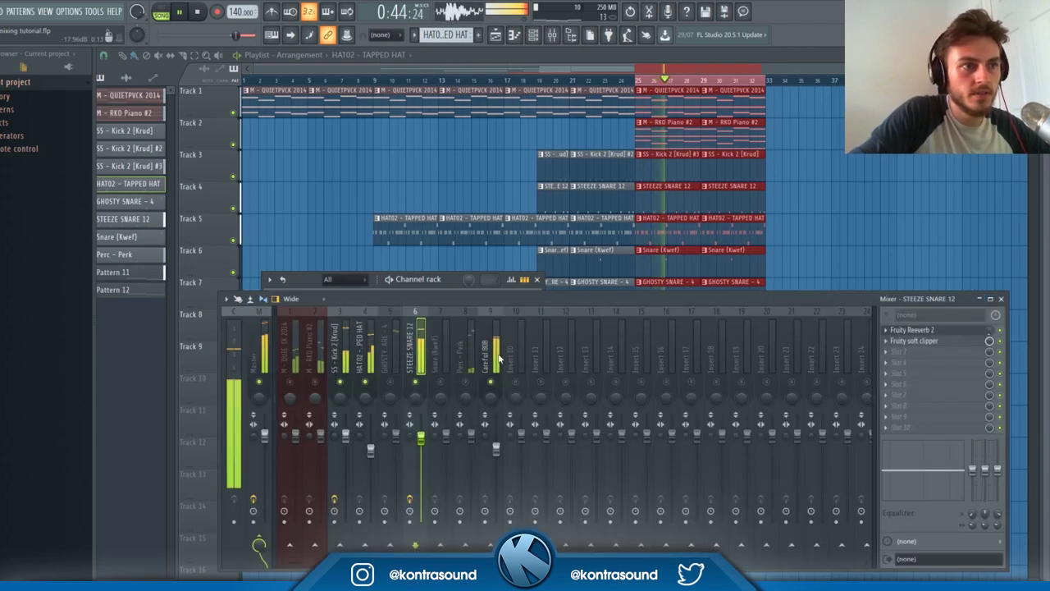
click(439, 361)
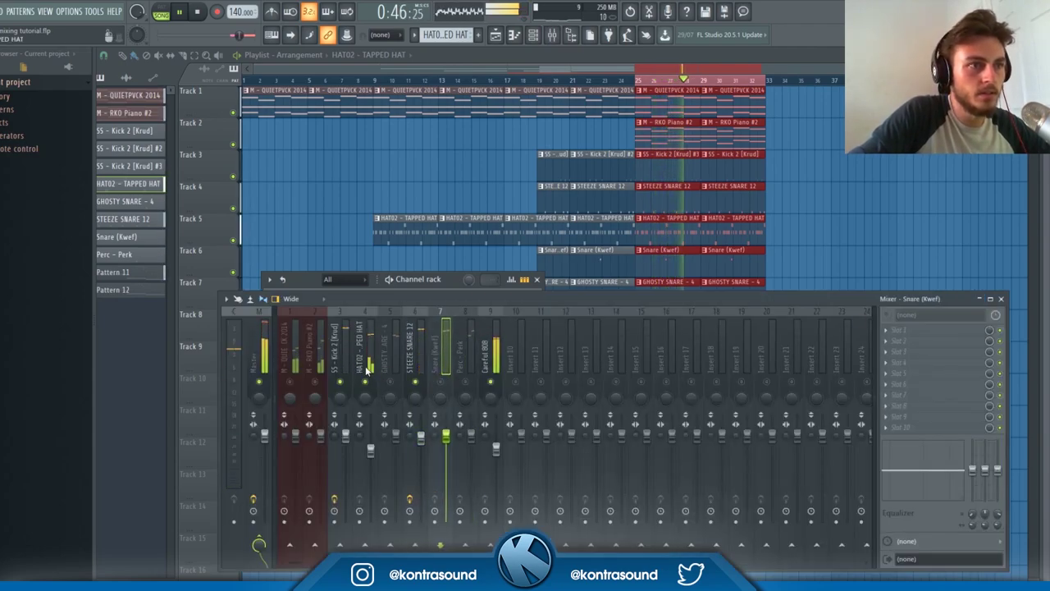
click(396, 384)
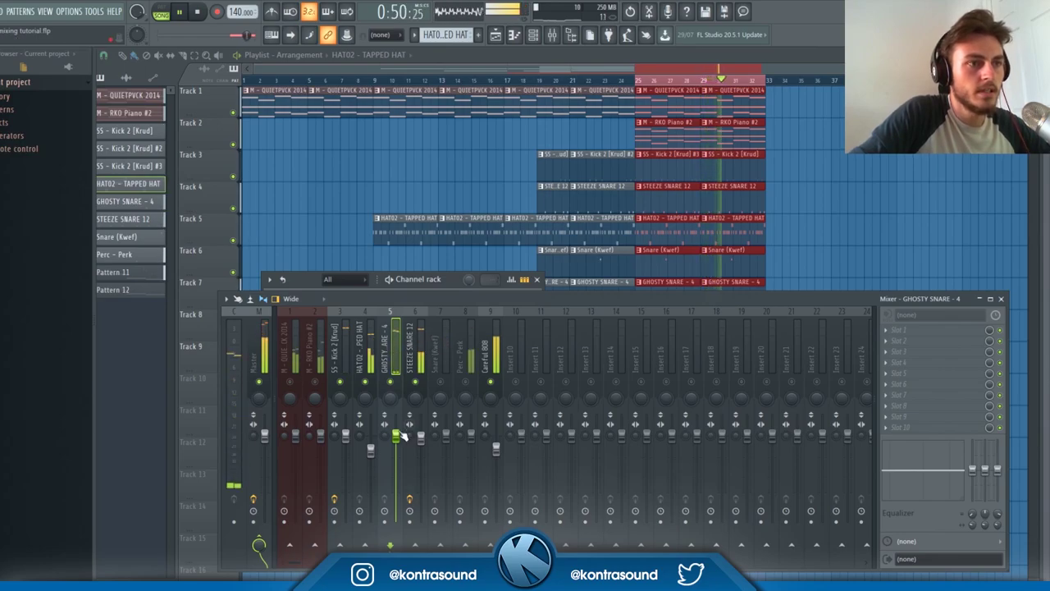
drag(396, 436, 398, 468)
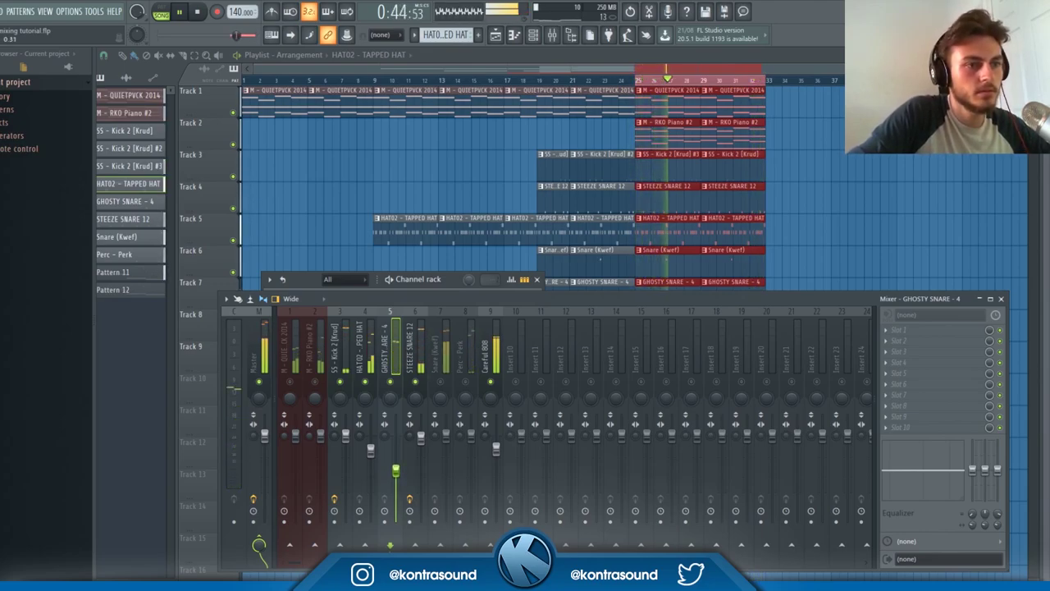
Step: Load Fruity Delay 2 into the ghosty snare's first slot with ping-pong feedback
click(898, 329)
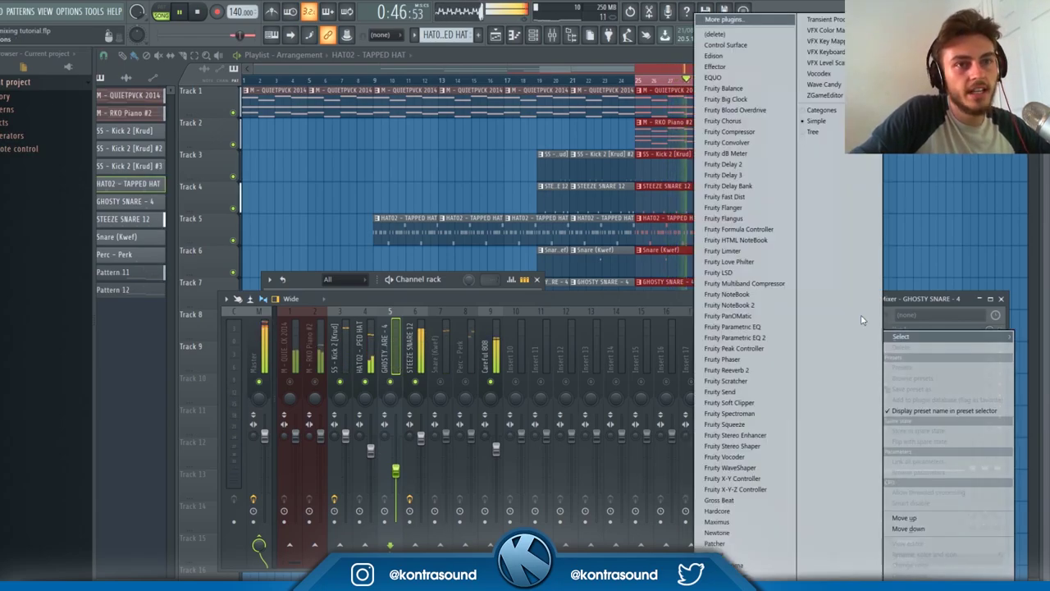
click(734, 165)
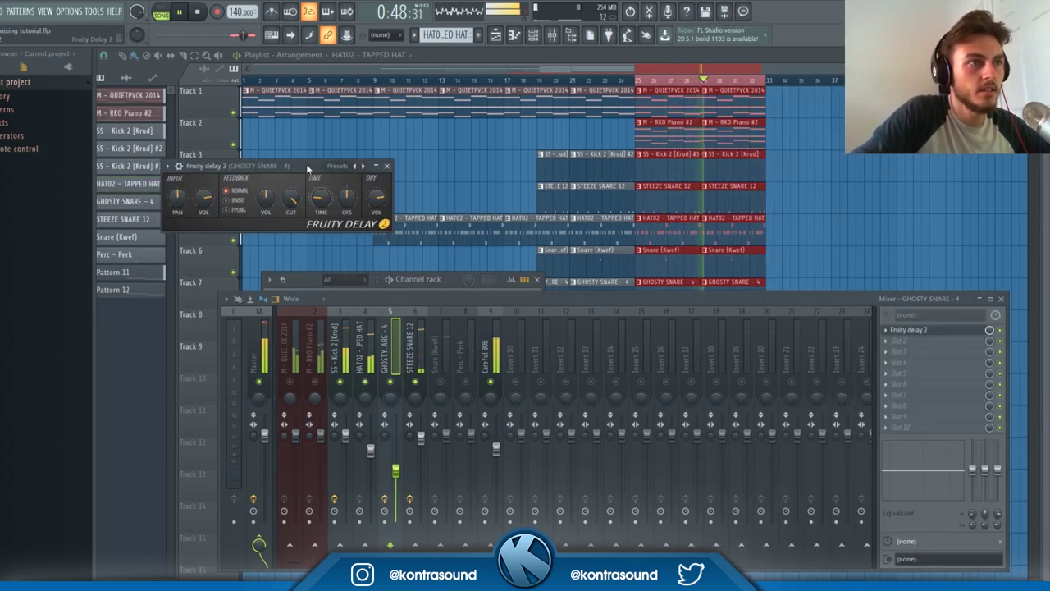
drag(308, 167, 390, 121)
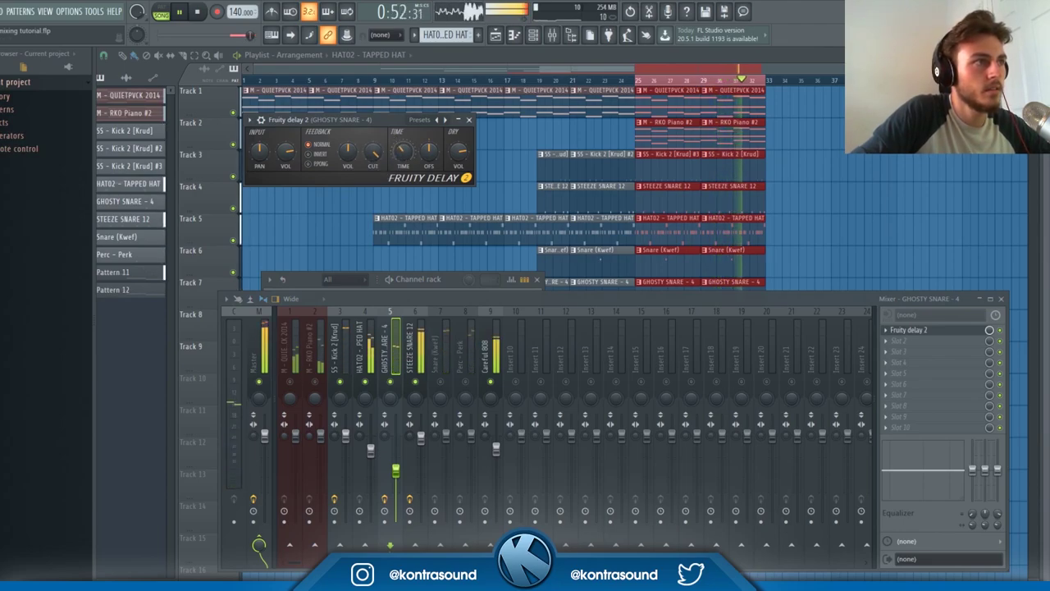
click(308, 164)
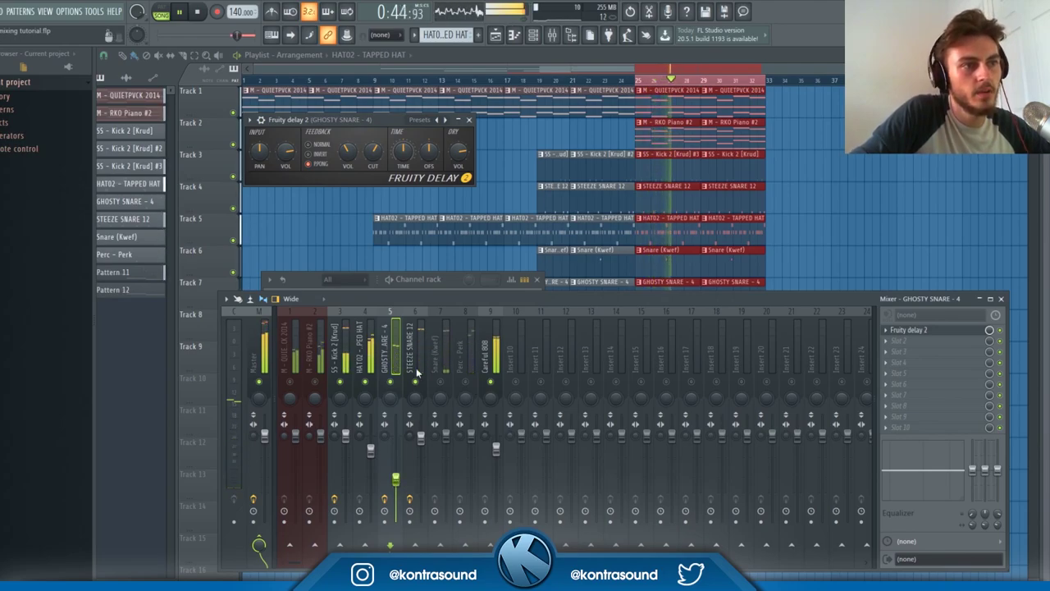
click(444, 354)
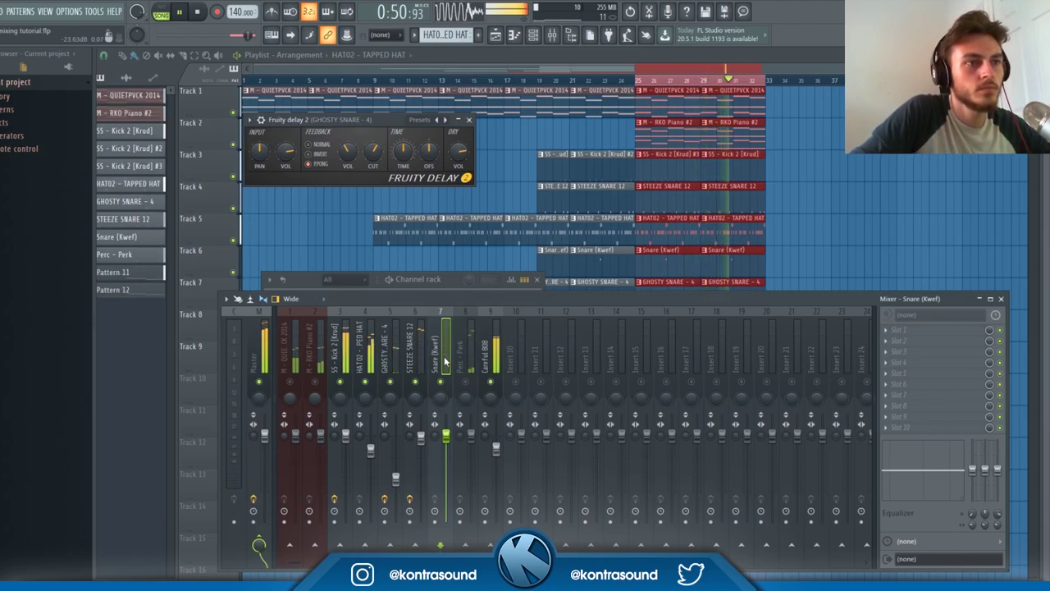
Step: Lower the Snare (Kwef) fader and copy the ghosty snare's Fruity Delay 2 preset onto it
drag(446, 435, 446, 479)
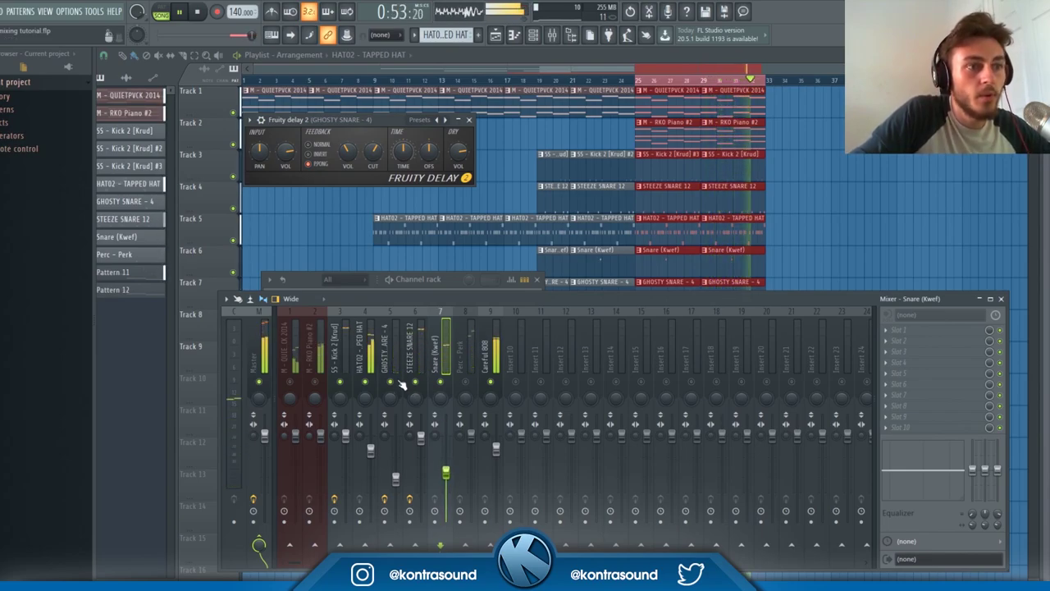
click(394, 354)
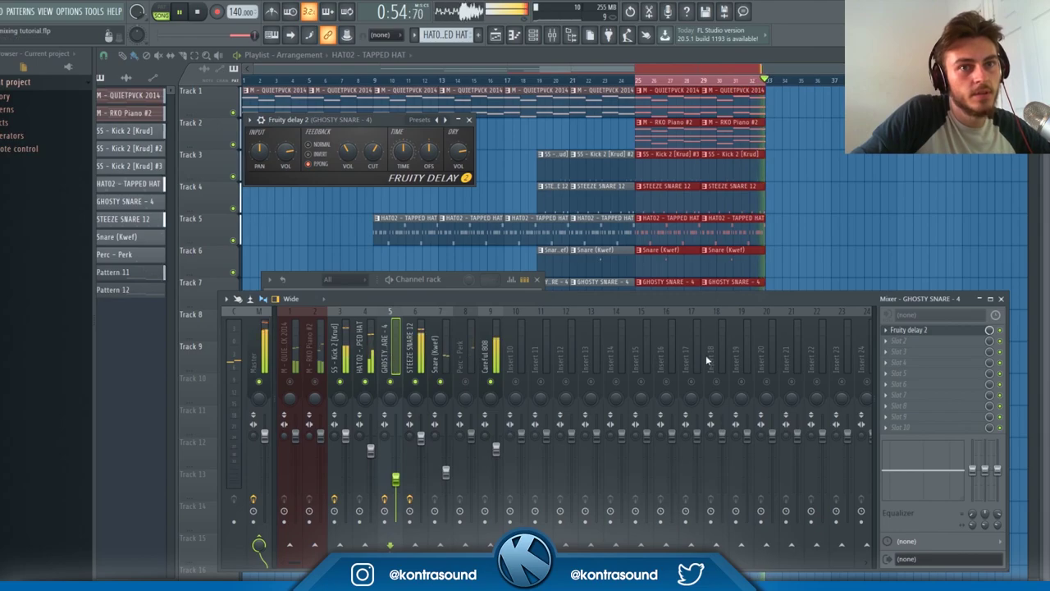
click(889, 332)
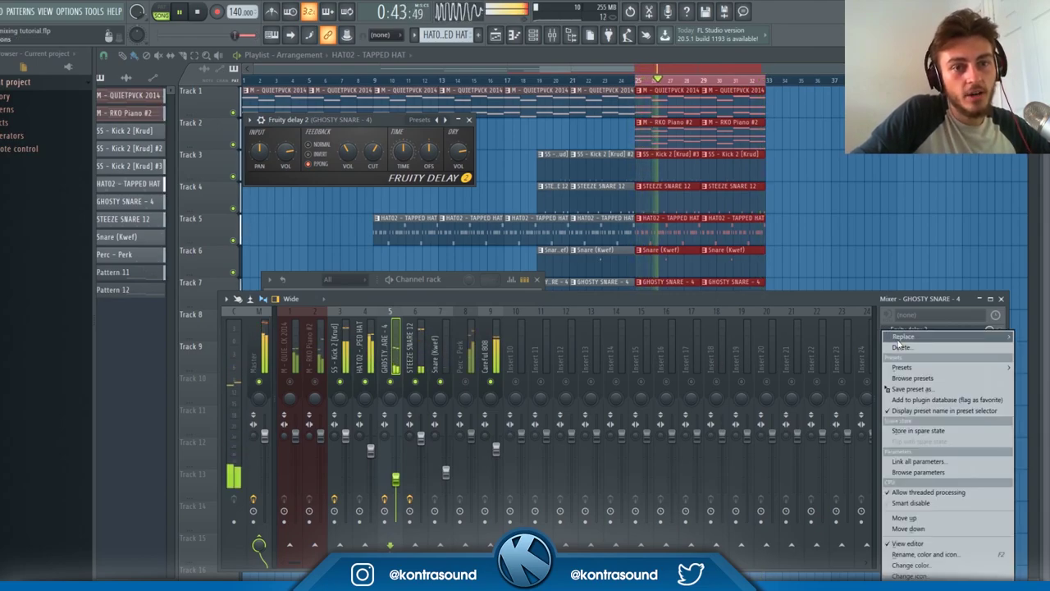
drag(912, 389, 443, 346)
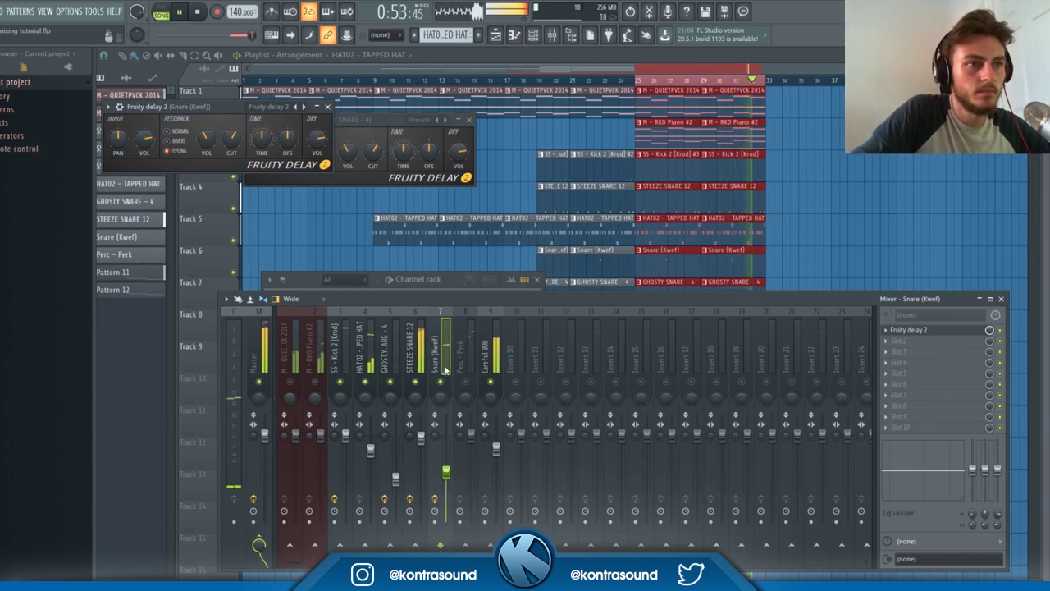
Step: Reopen the GHOSTY SNARE - 4 delay settings and check the Snare (Kwef) and Perc - Perk channels
click(938, 332)
click(956, 335)
click(946, 332)
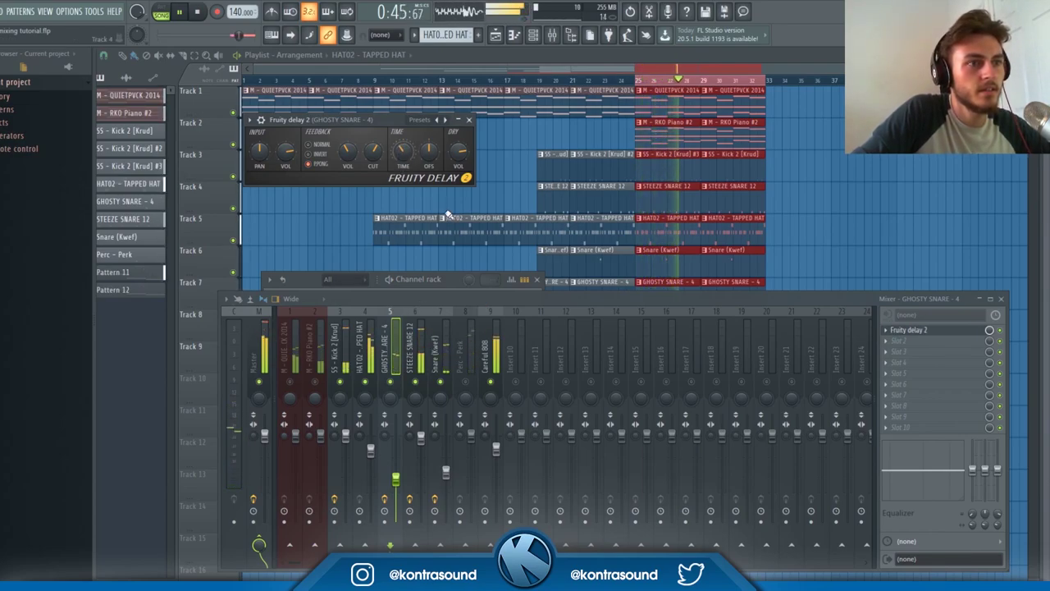
click(445, 348)
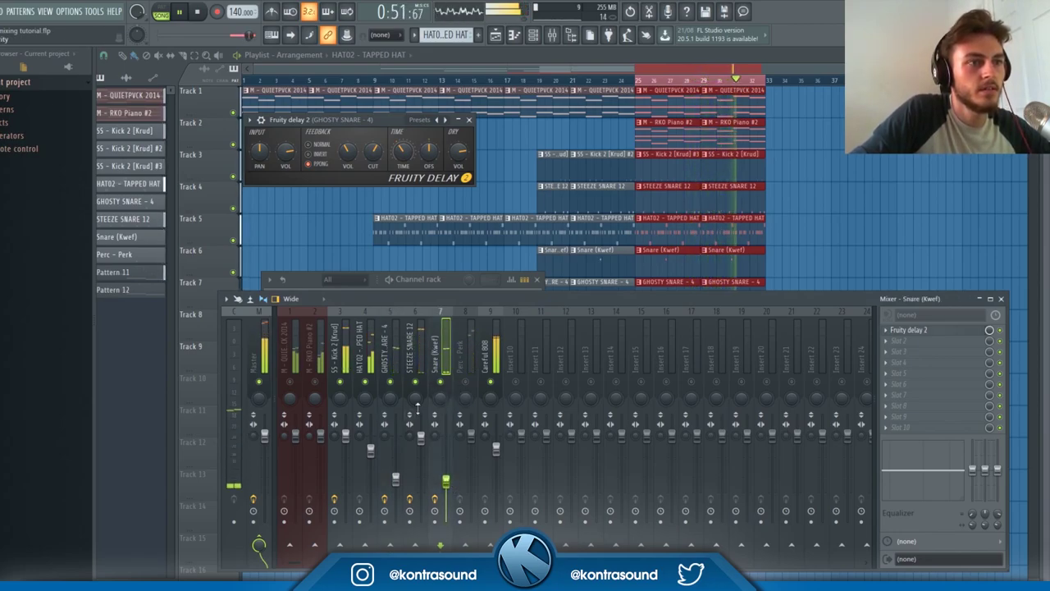
click(370, 156)
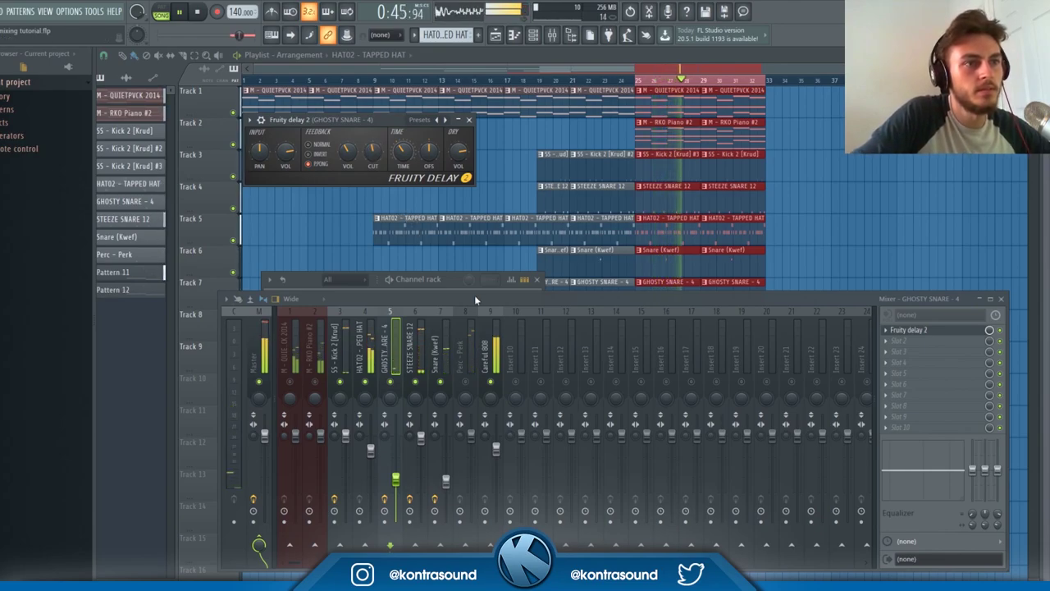
click(466, 357)
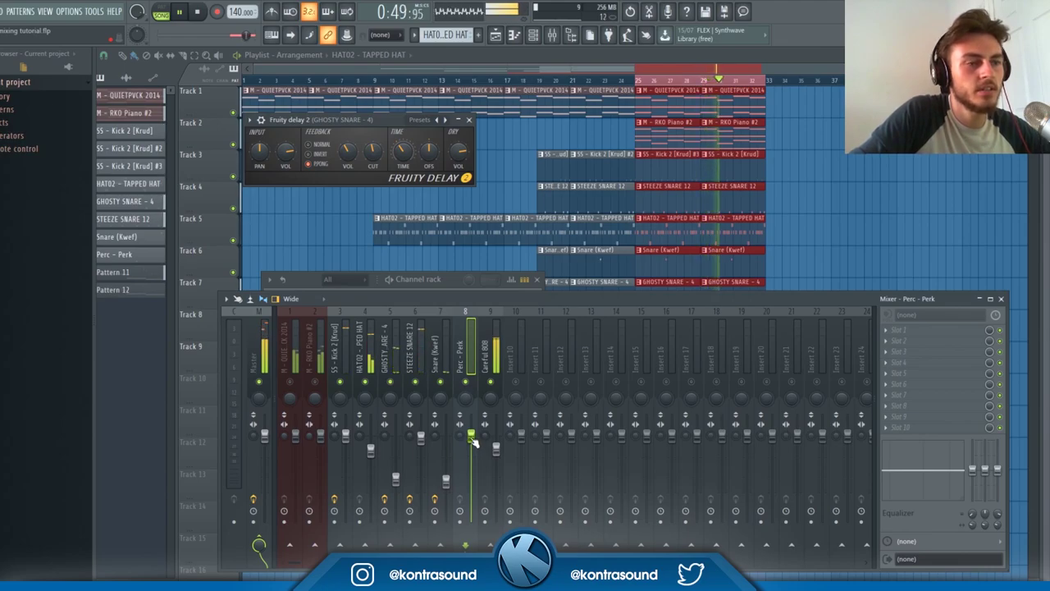
Step: Pull the Perc - Perk fader down, comparing it against the Snare (Kwef) channel
drag(474, 443, 473, 490)
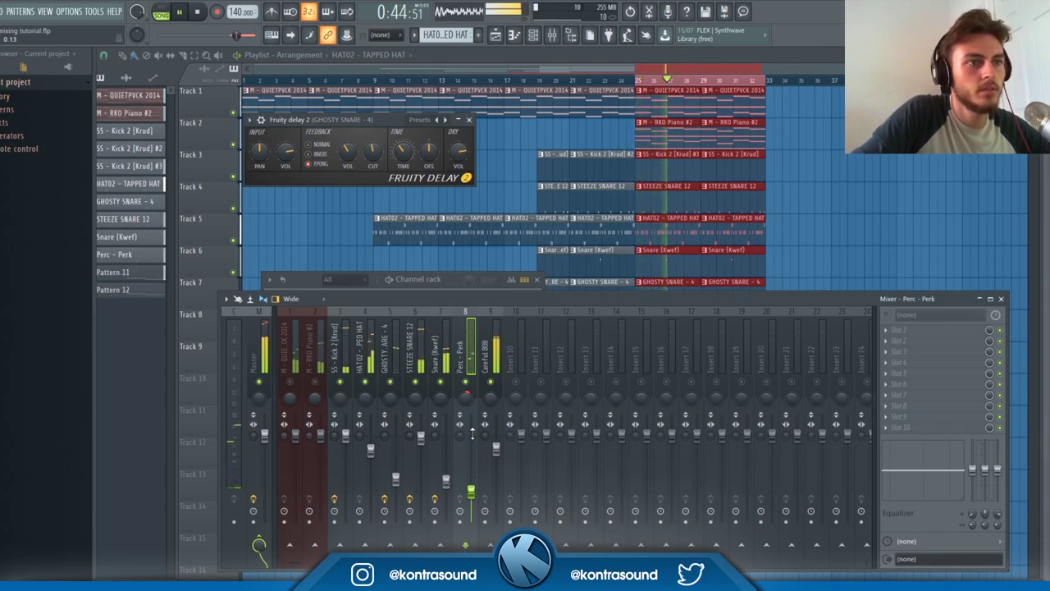
click(435, 361)
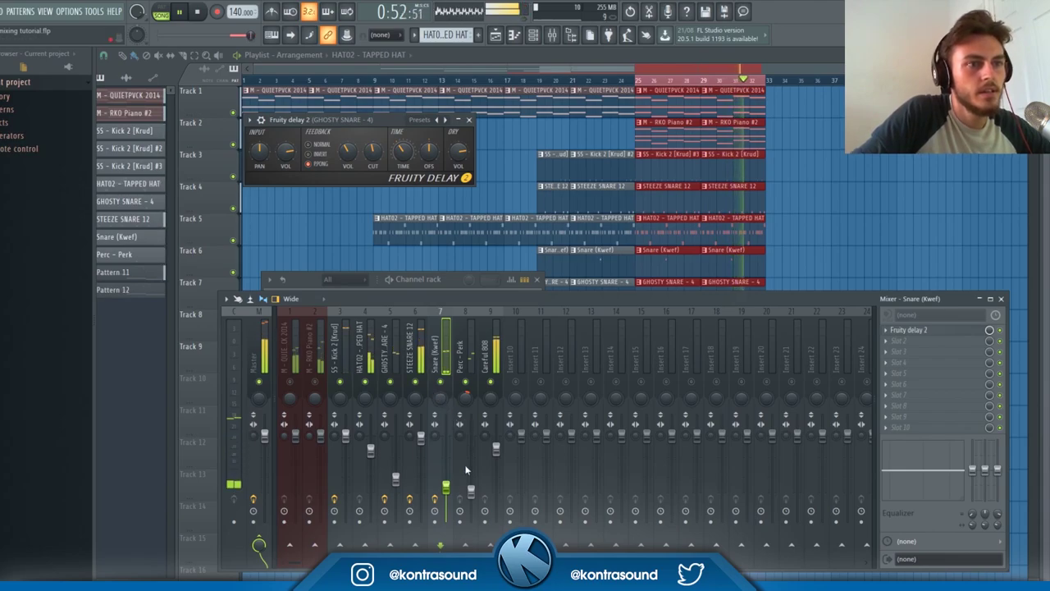
click(465, 470)
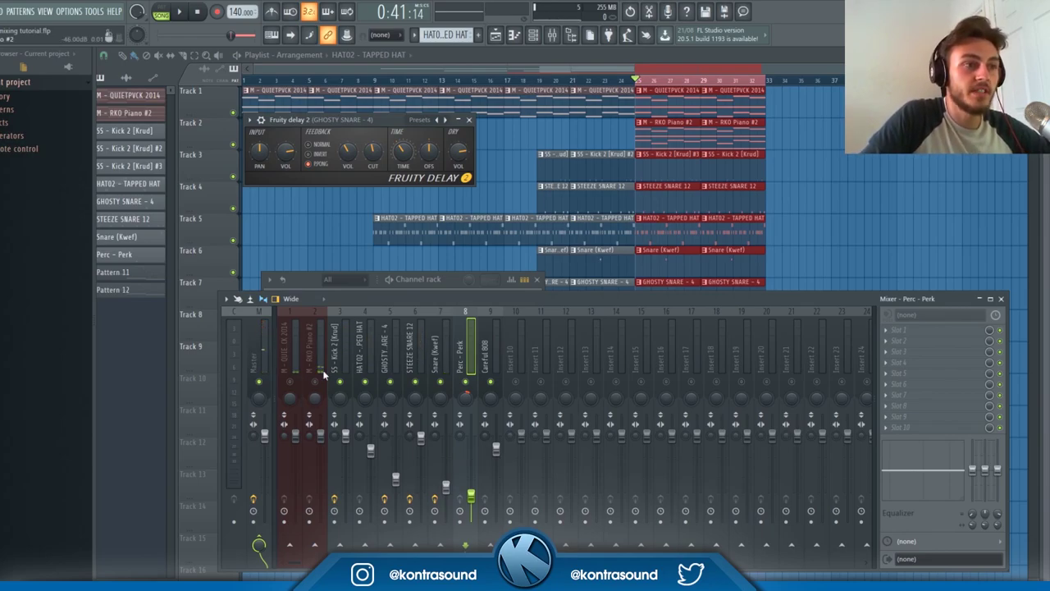
Step: Solo the M - QUIETPVCK 2014 melody channel while auditioning the song
click(288, 352)
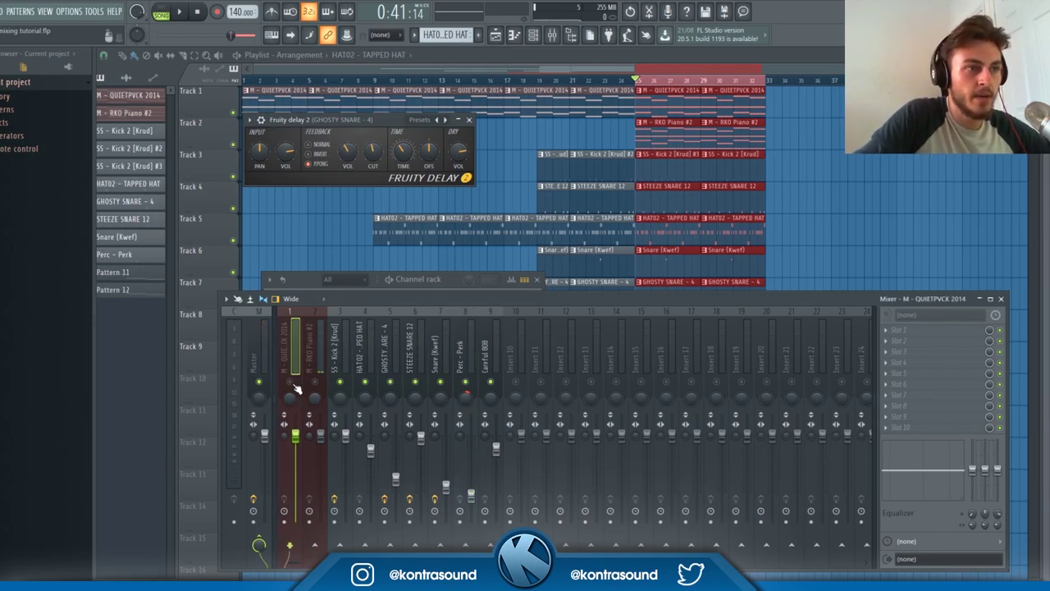
key(space)
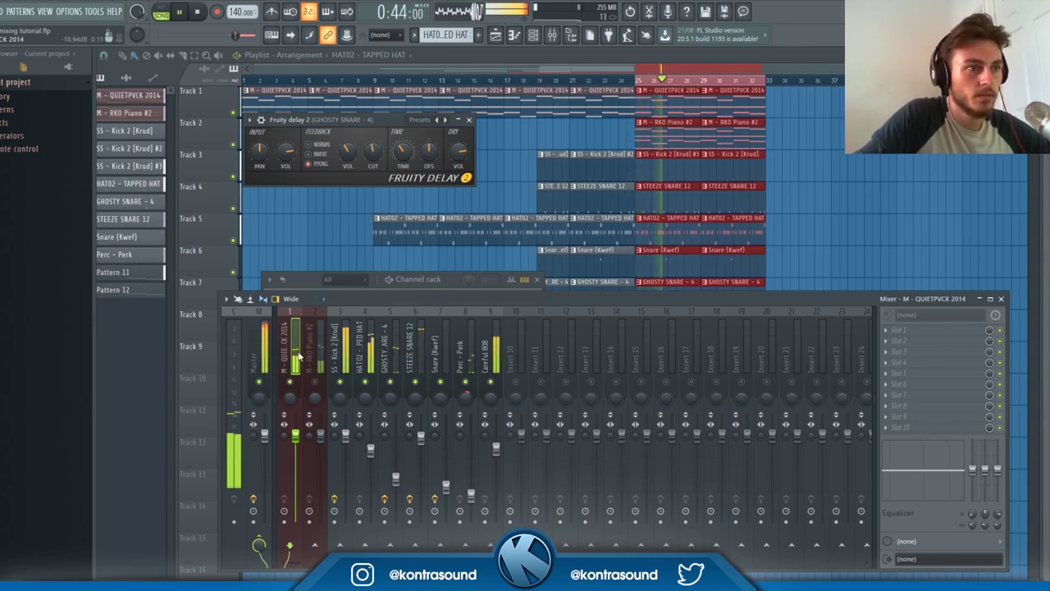
right_click(290, 381)
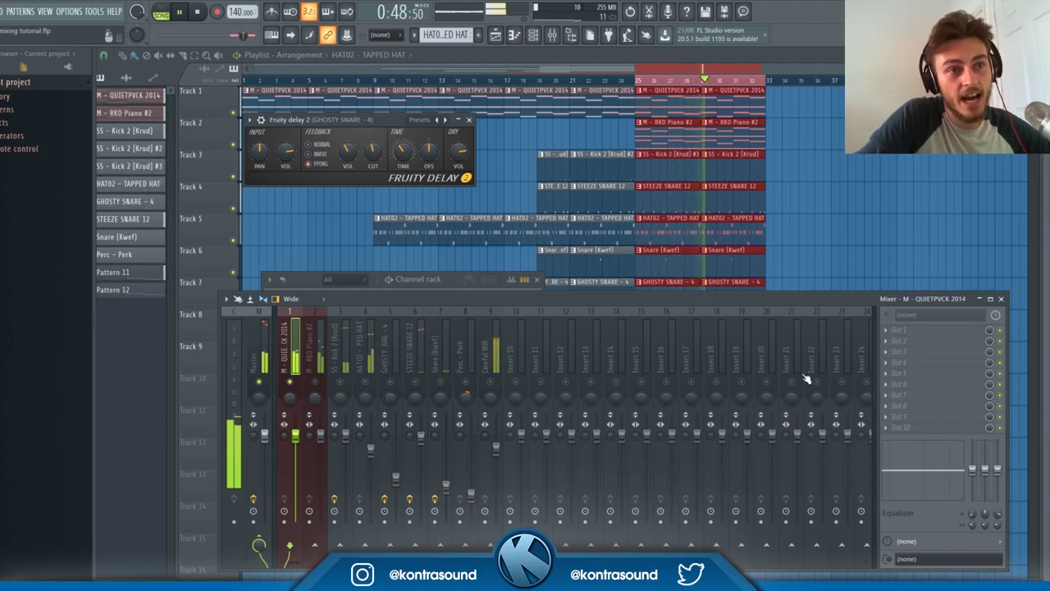
key(space)
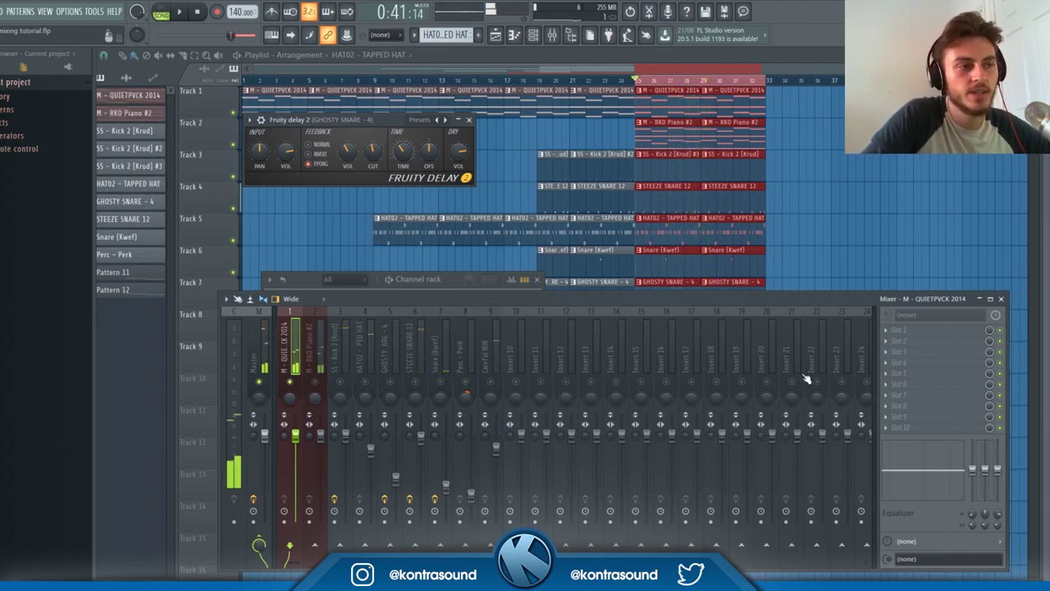
Step: Add Fruity parametric EQ 2 to the melody, cutting lows with a high-pass and highs with a low-pass
click(879, 327)
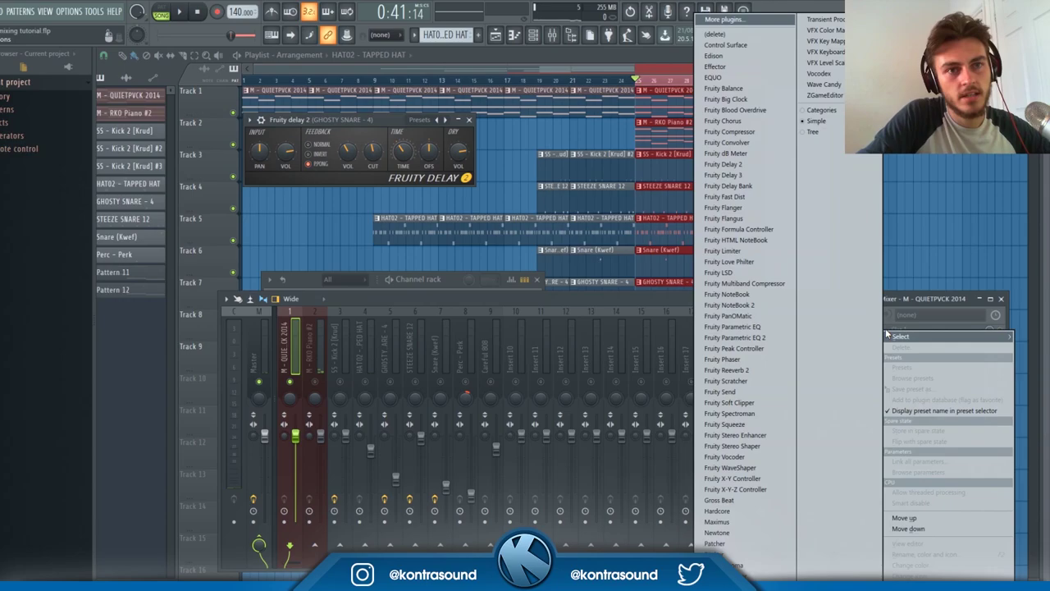
click(785, 340)
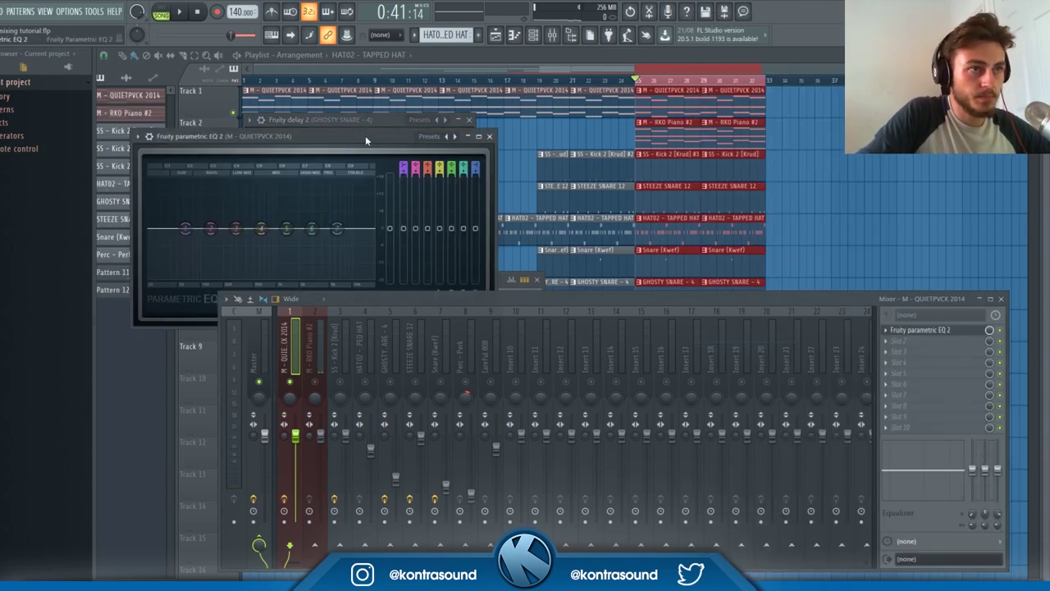
drag(366, 140, 461, 82)
key(space)
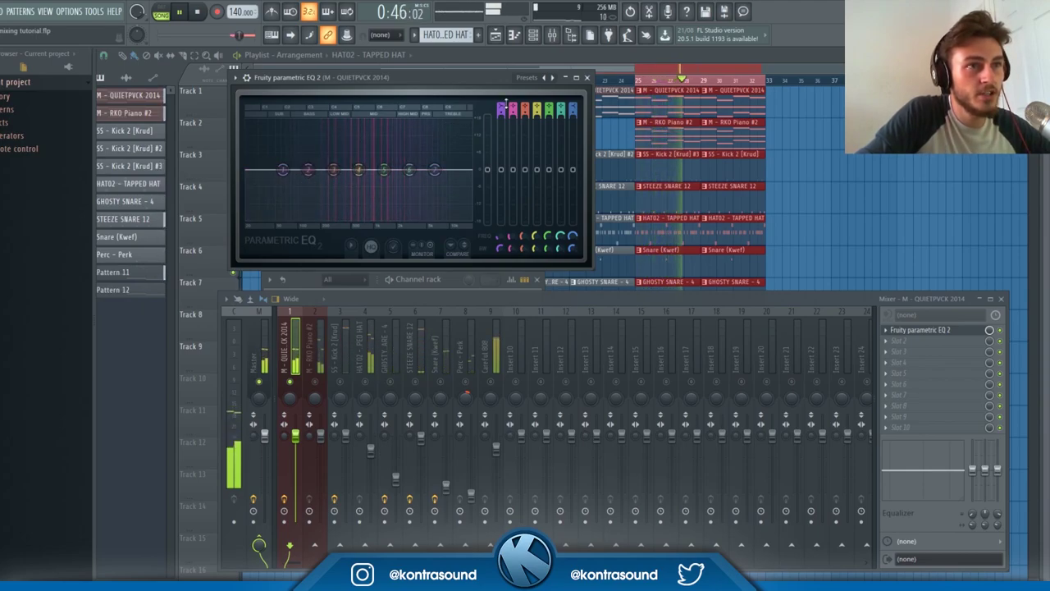
drag(502, 107, 496, 116)
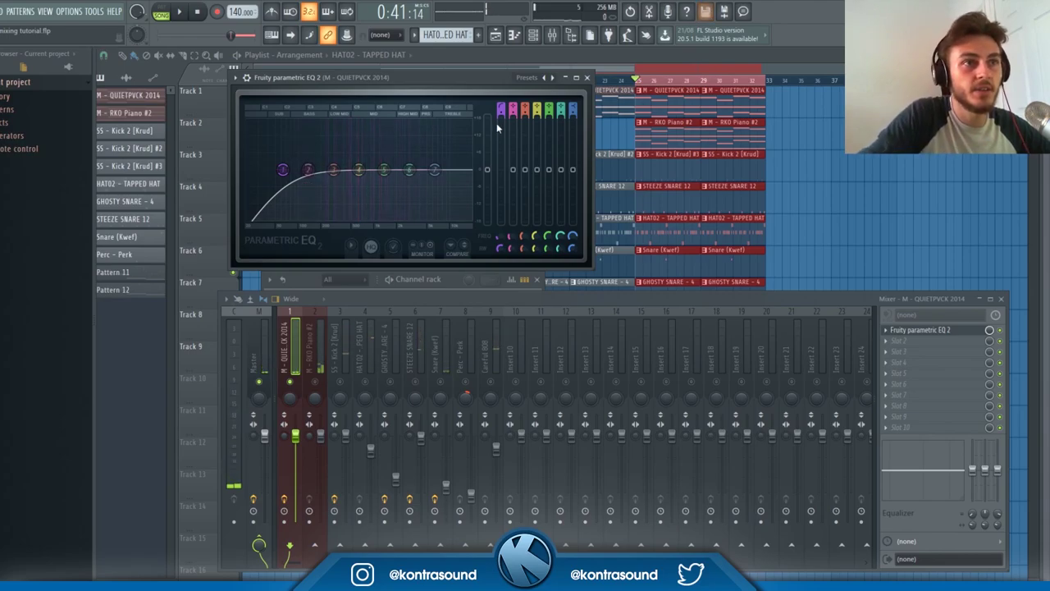
key(space)
drag(286, 171, 337, 170)
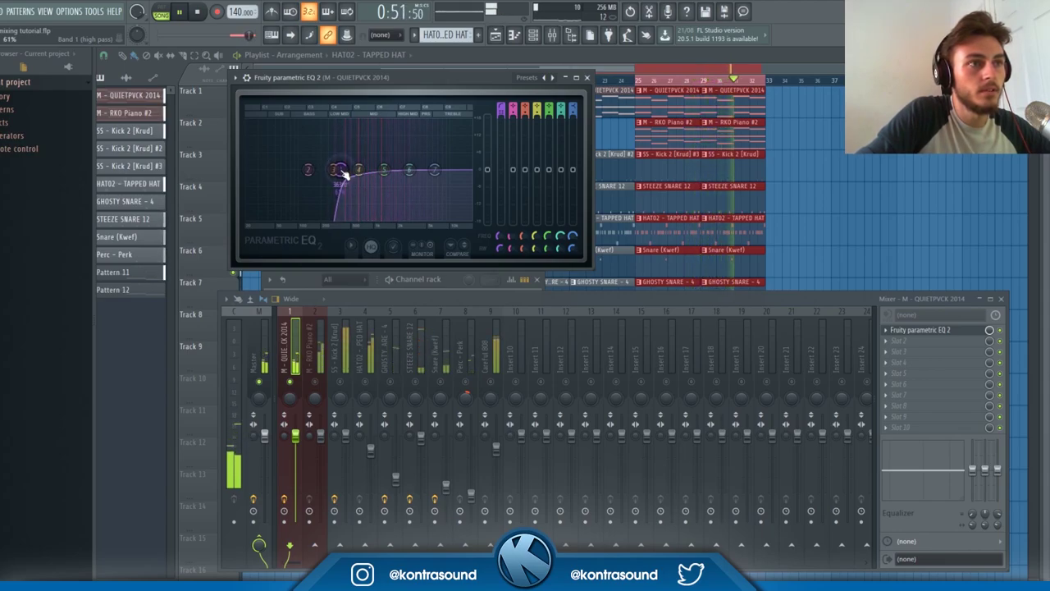
scroll(347, 176, down, 3)
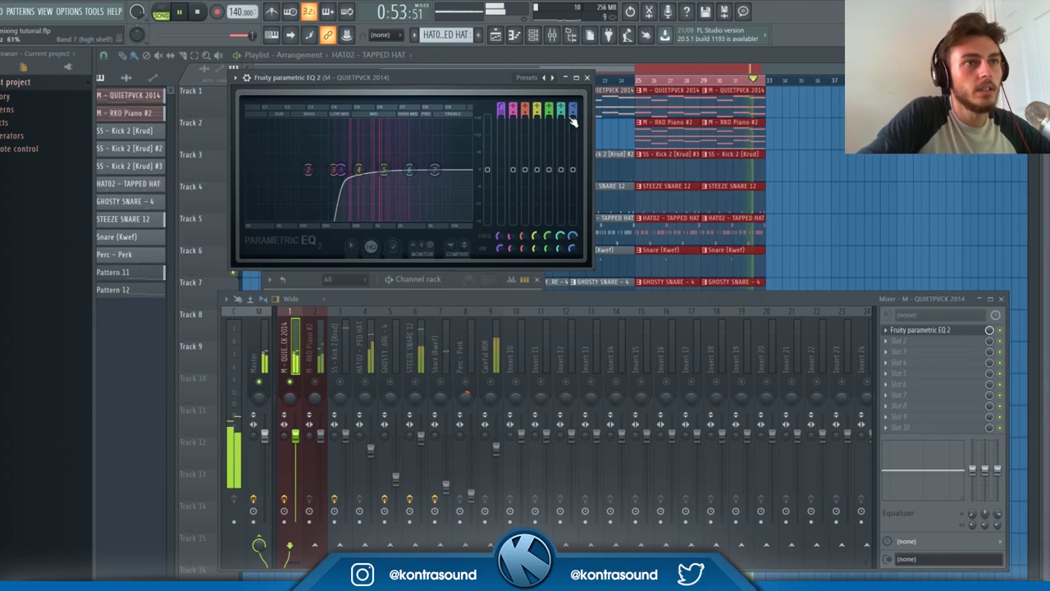
scroll(573, 109, down, 4)
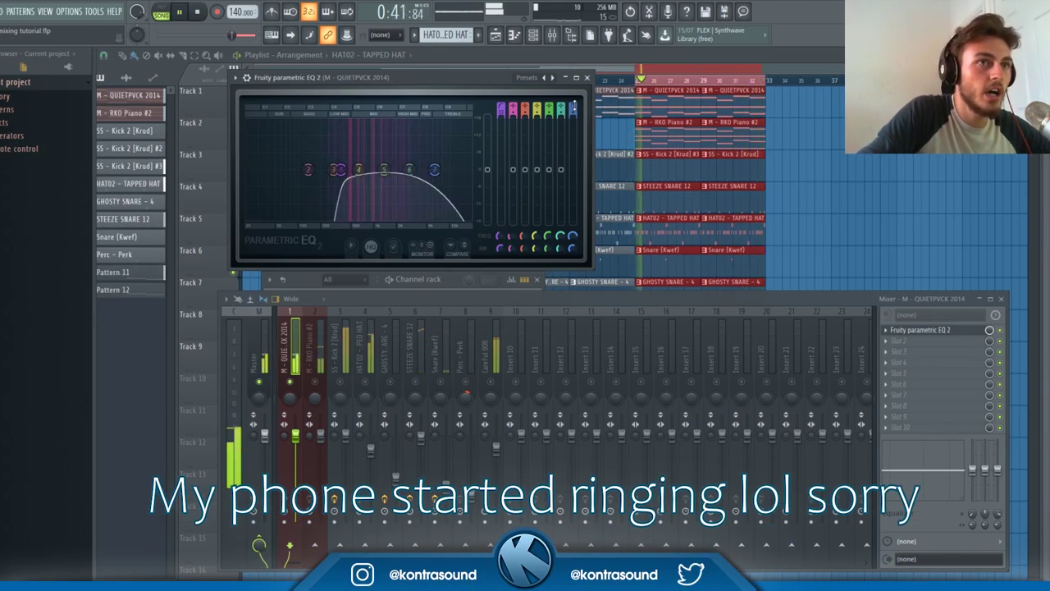
drag(434, 170, 424, 170)
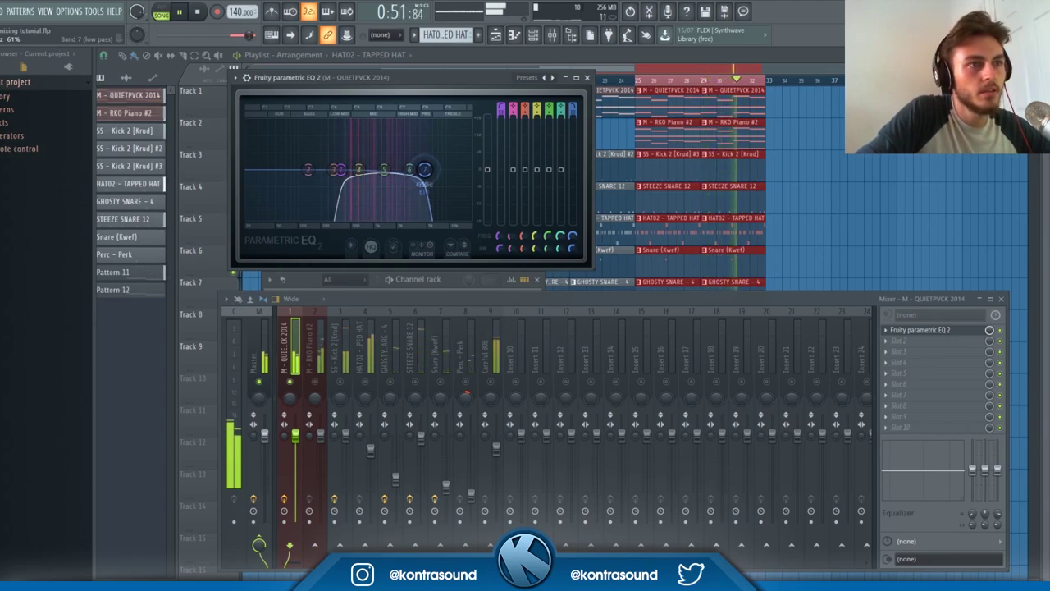
Step: Load iZotope Vinyl into the melody's second slot and raise its Warp Depth
click(891, 346)
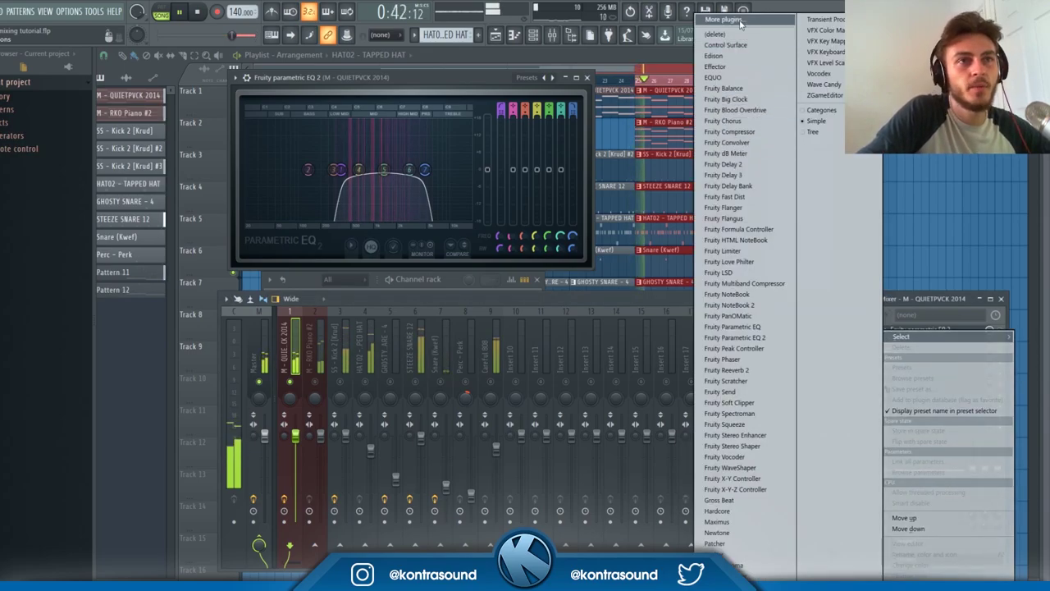
key(Escape)
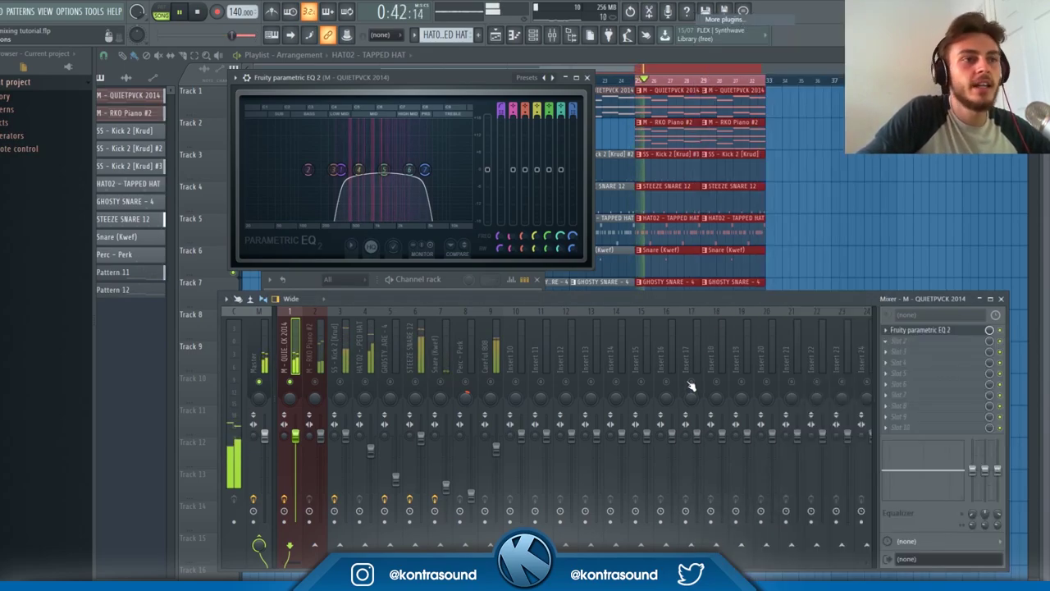
scroll(545, 419, down, 10)
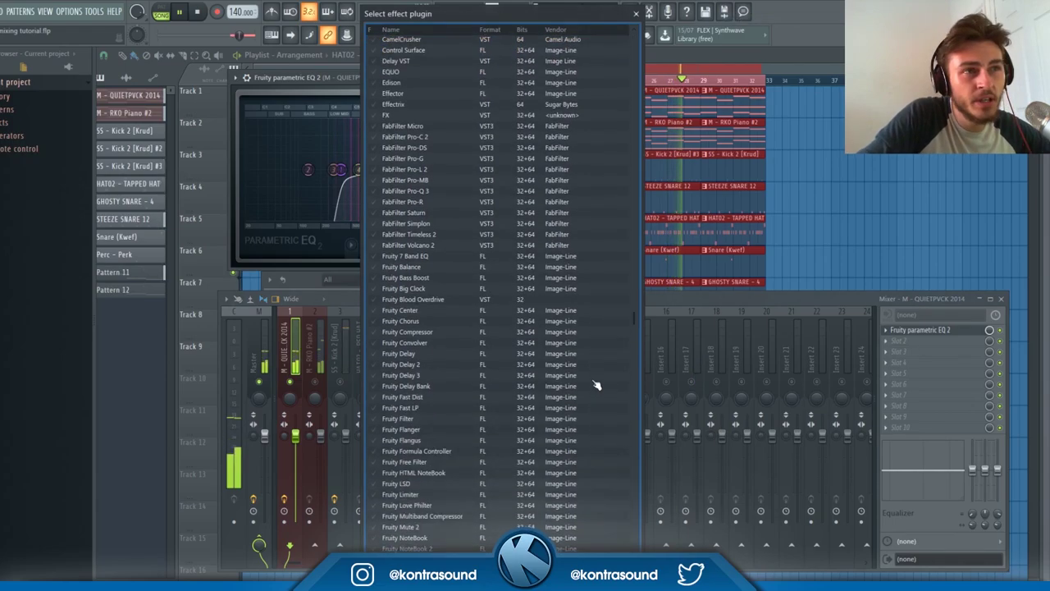
scroll(468, 465, down, 3)
double_click(469, 465)
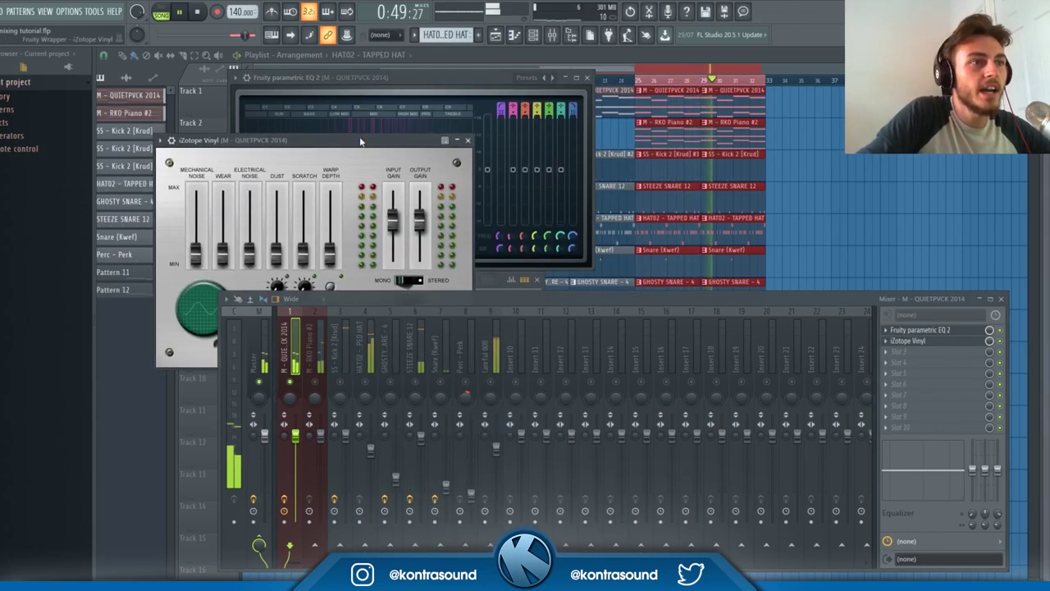
drag(347, 146, 382, 76)
drag(361, 179, 361, 169)
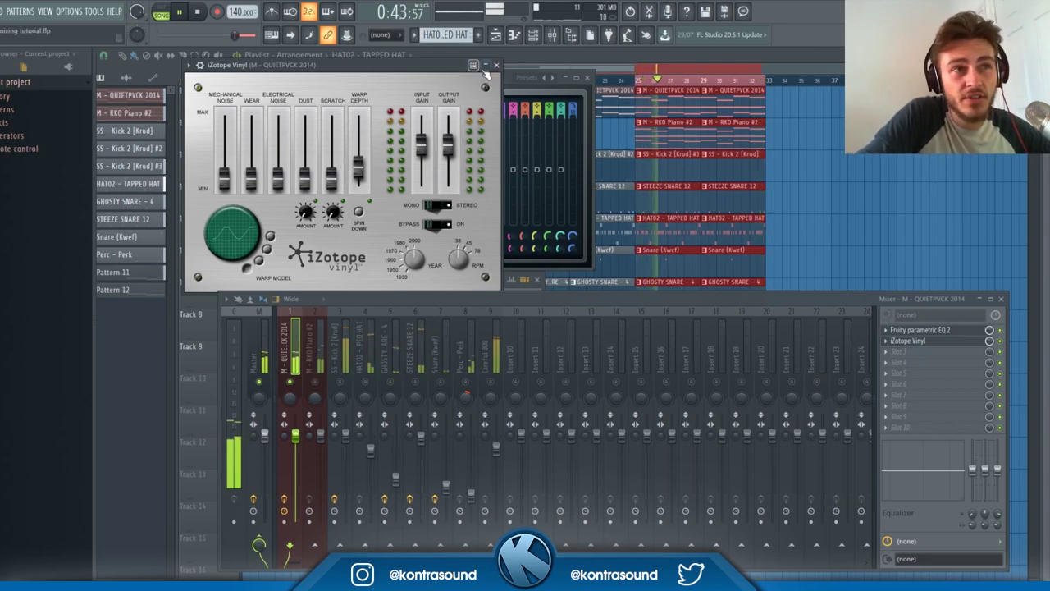
Step: Collapse the Vinyl window and start adding an effect to the M - RKO Piano #2 channel
click(473, 65)
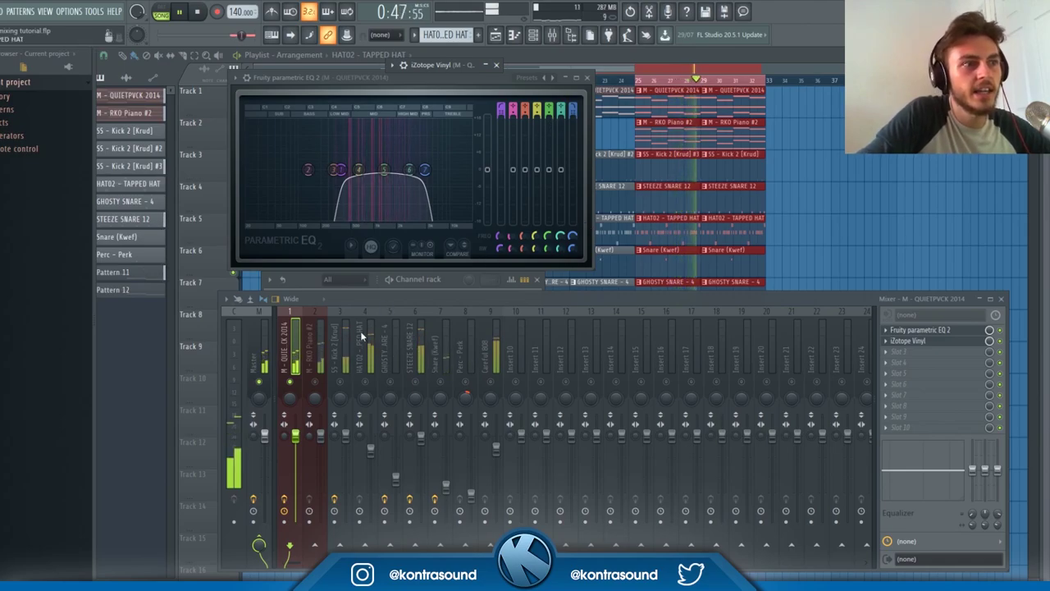
click(315, 362)
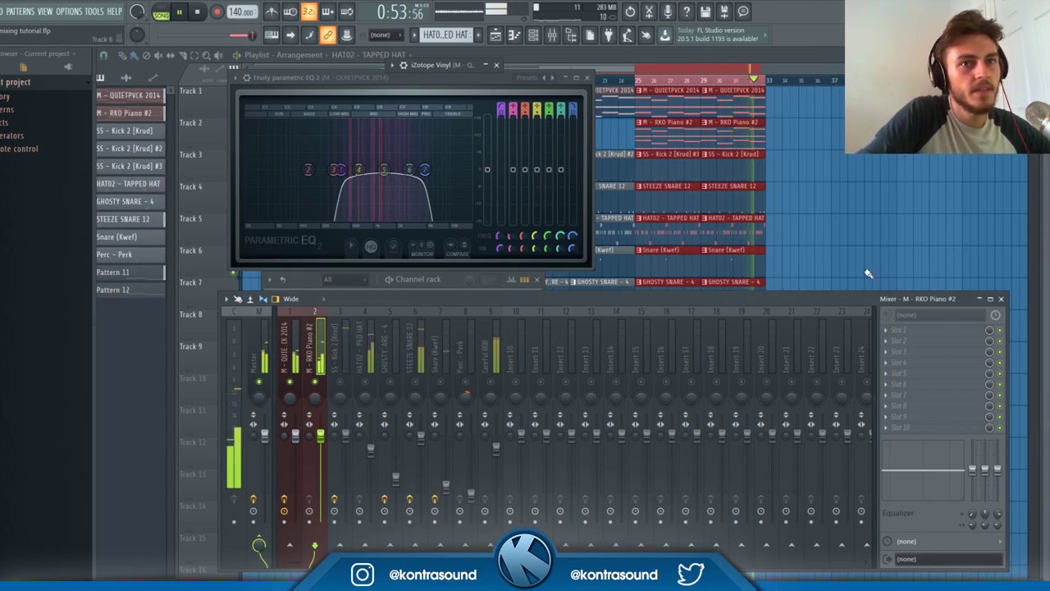
click(896, 330)
Step: Load Fruity Parametric EQ 2 on RKO Piano #2, high-pass the lows, low-pass the highs, then mute it
click(761, 339)
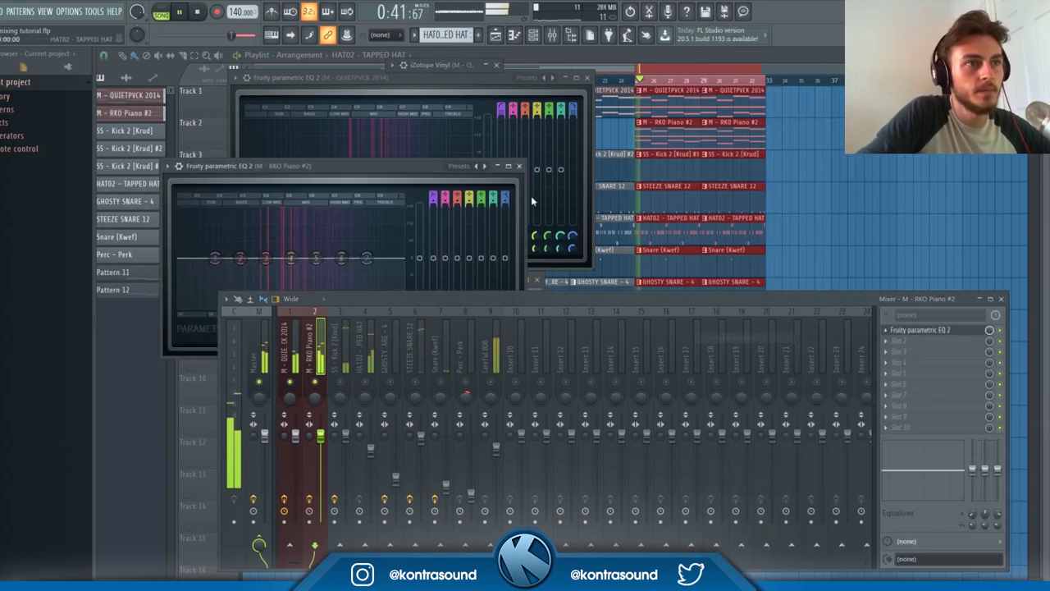
drag(412, 166, 488, 86)
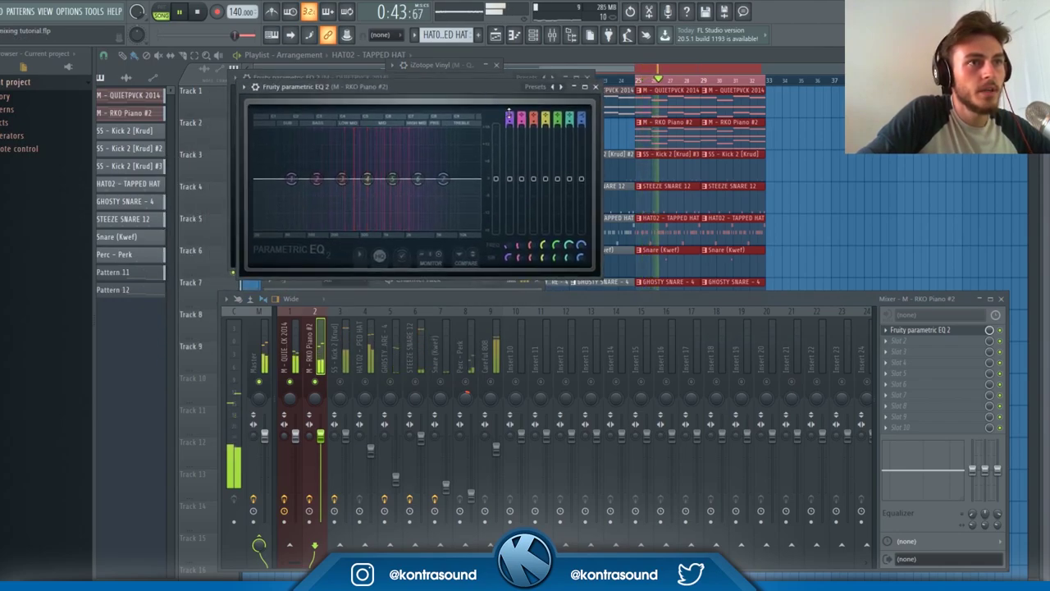
scroll(293, 181, down, 4)
drag(297, 188, 367, 179)
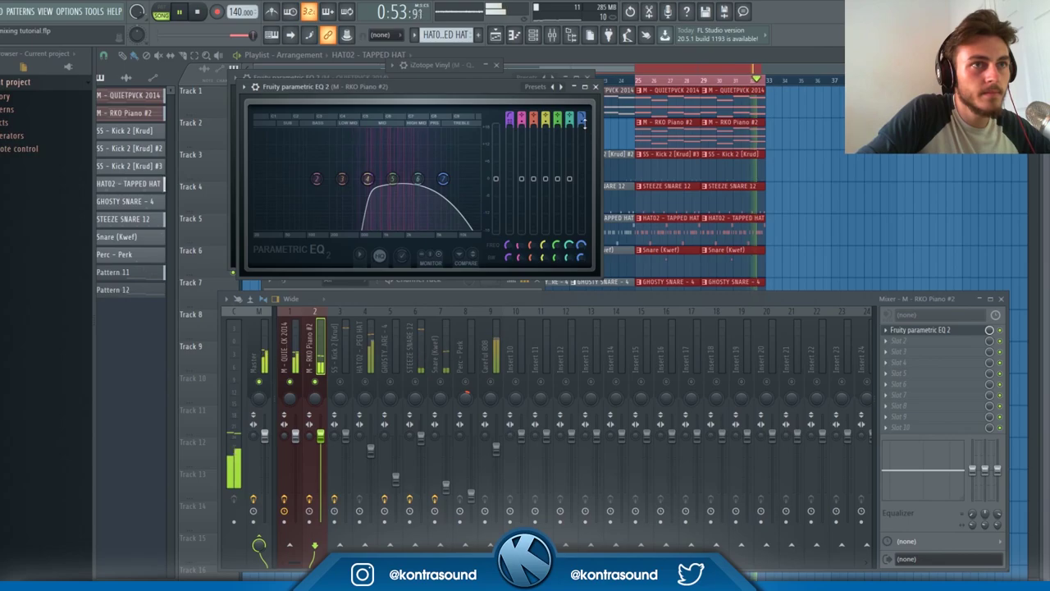
drag(453, 179, 402, 178)
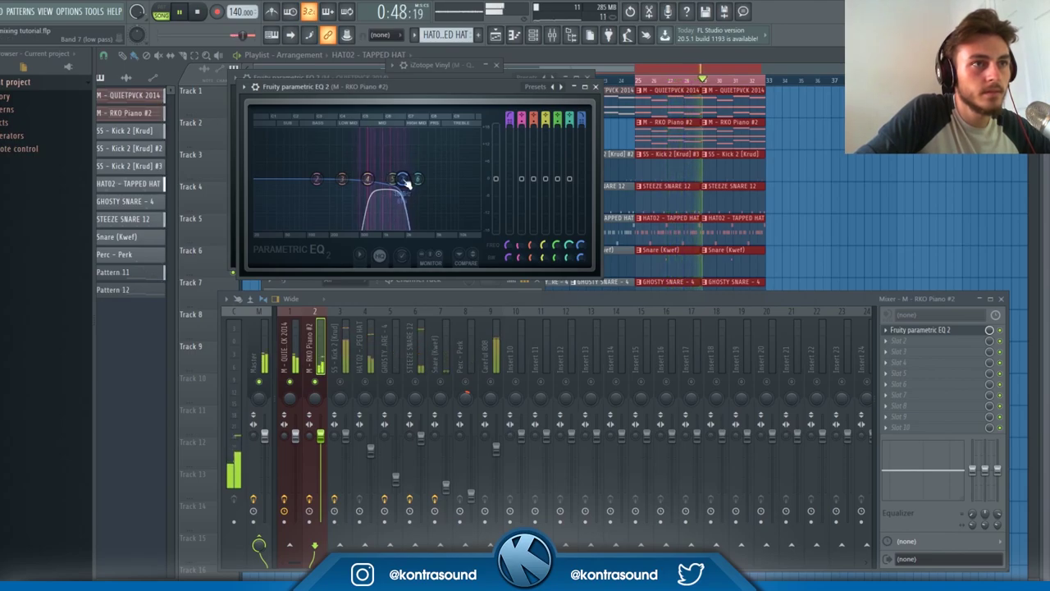
key(space)
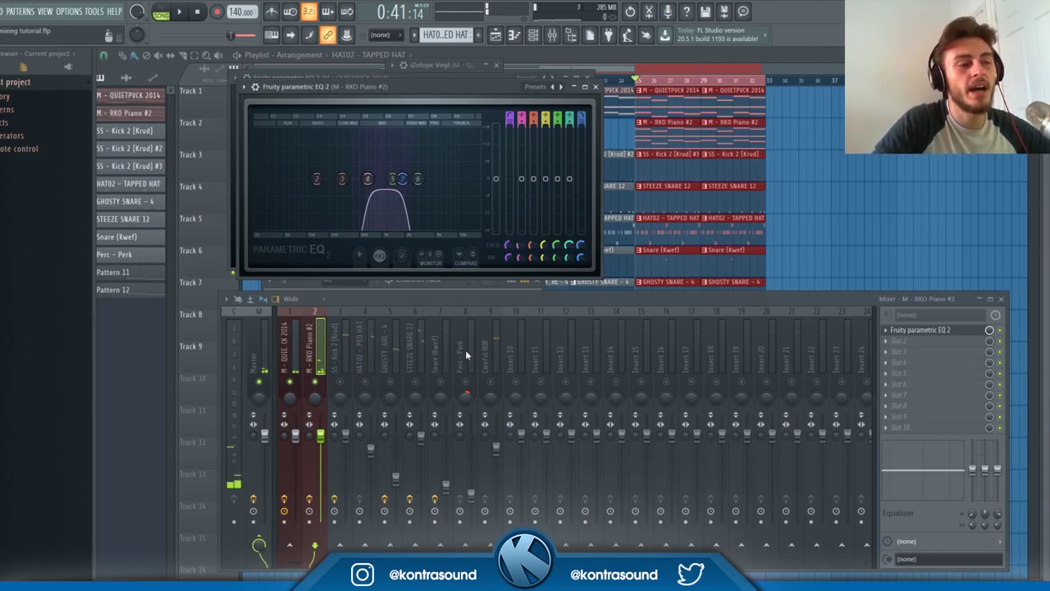
click(314, 382)
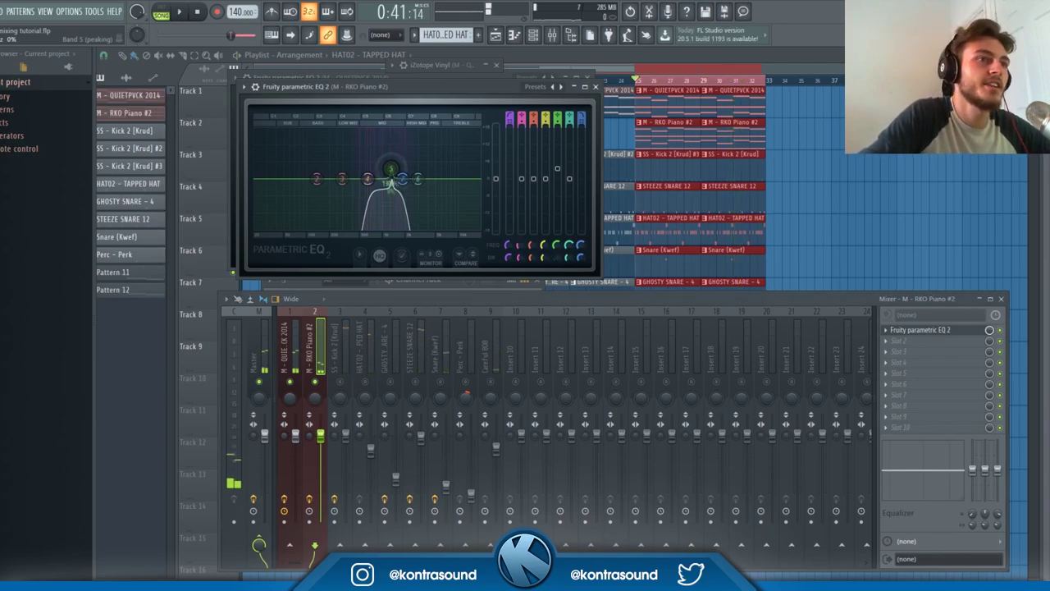
Step: Shape a narrow mid boost on the piano EQ, audition it, then pull the sharp peak down
mouse_move(390, 154)
mouse_down()
mouse_move(390, 133)
mouse_move(382, 141)
mouse_up()
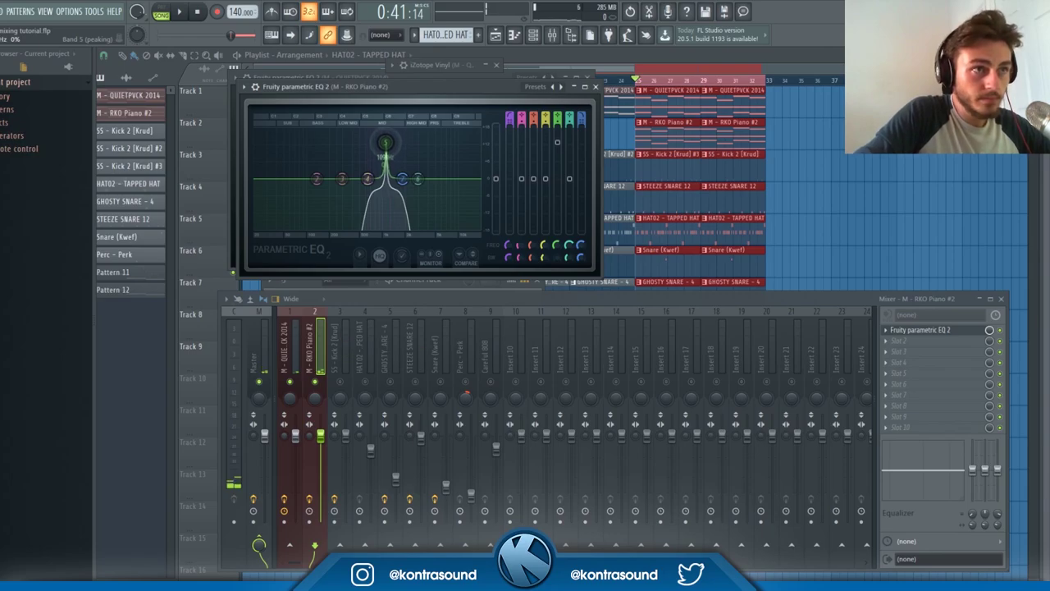
drag(386, 141, 387, 140)
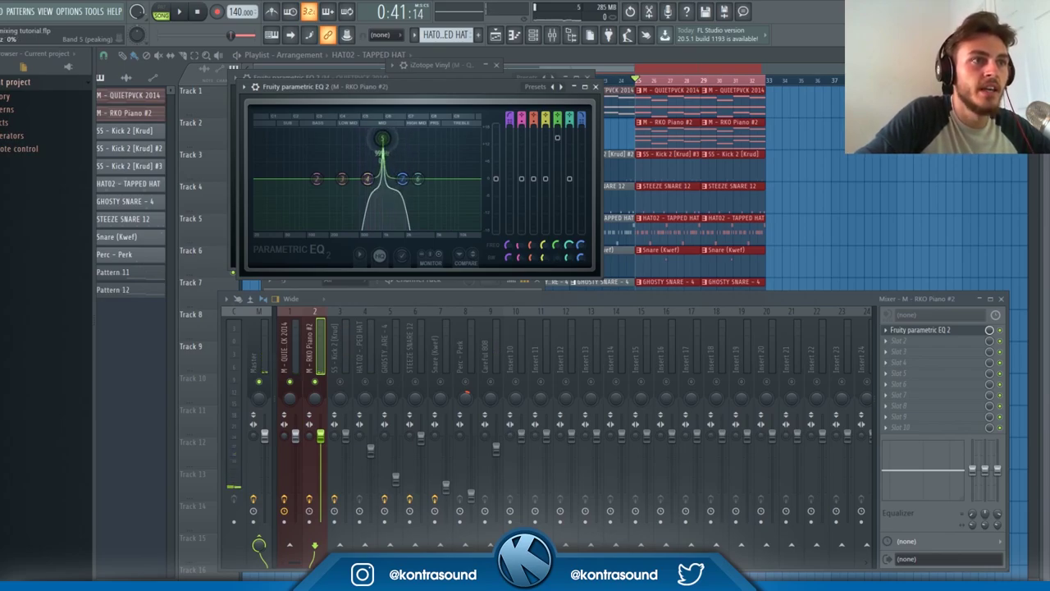
drag(383, 140, 390, 134)
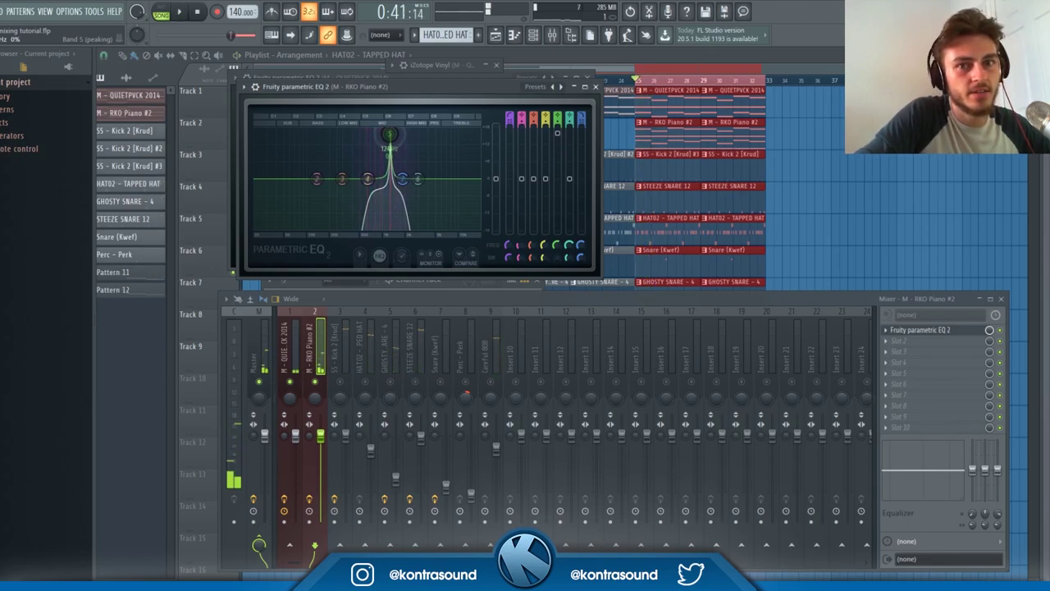
key(space)
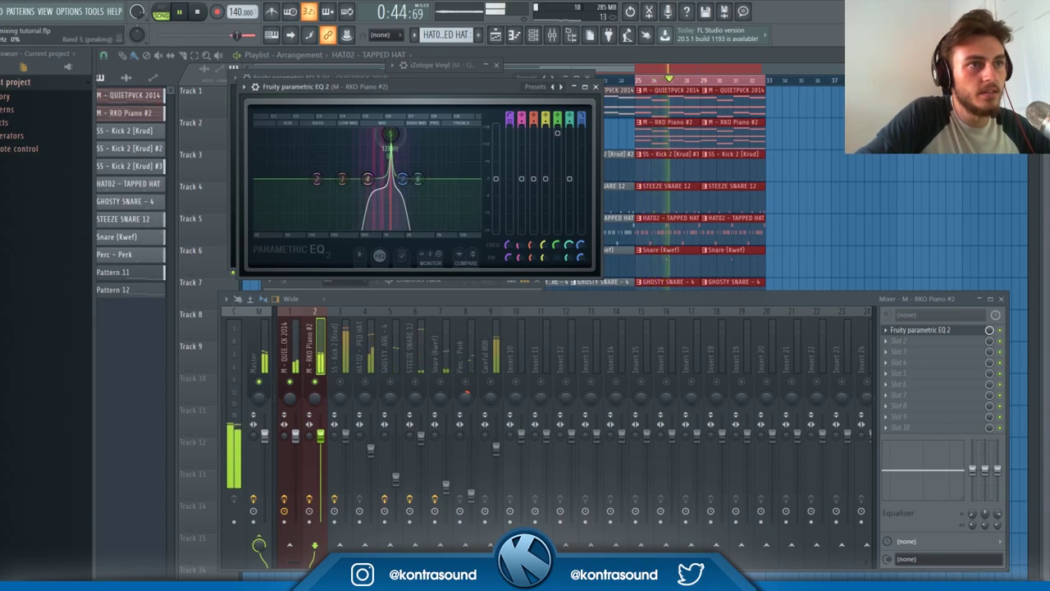
key(space)
drag(558, 133, 557, 142)
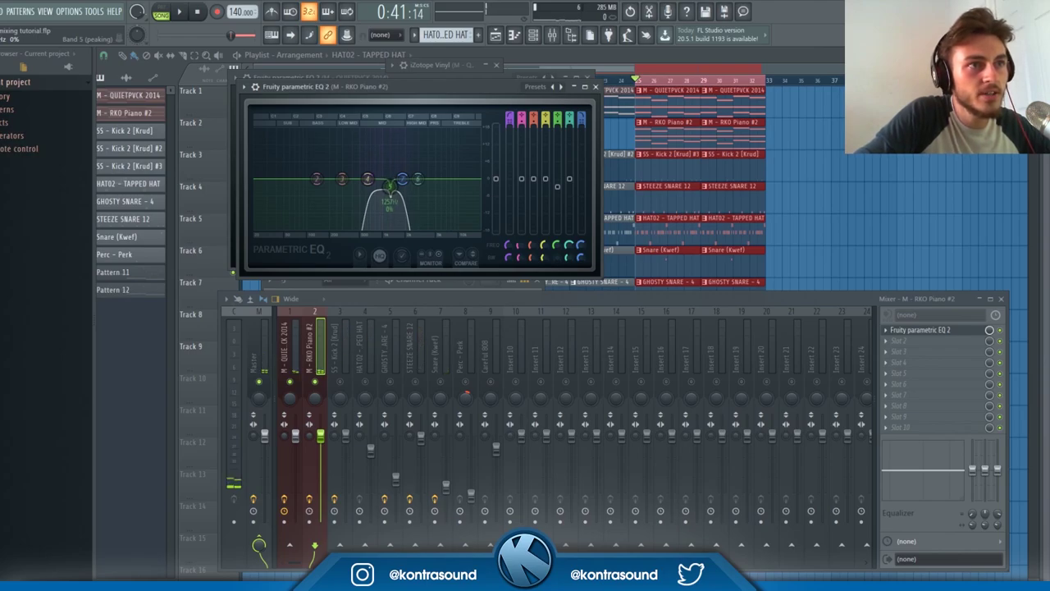
Step: A/B the piano by muting during playback, raise the high cut and lift the lower-mid peak
key(space)
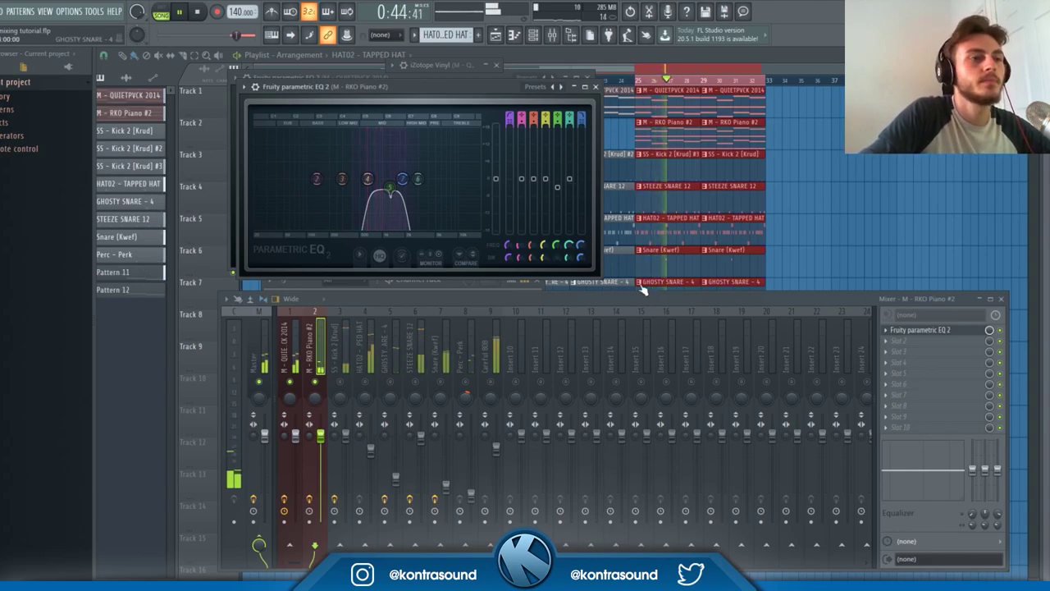
click(315, 383)
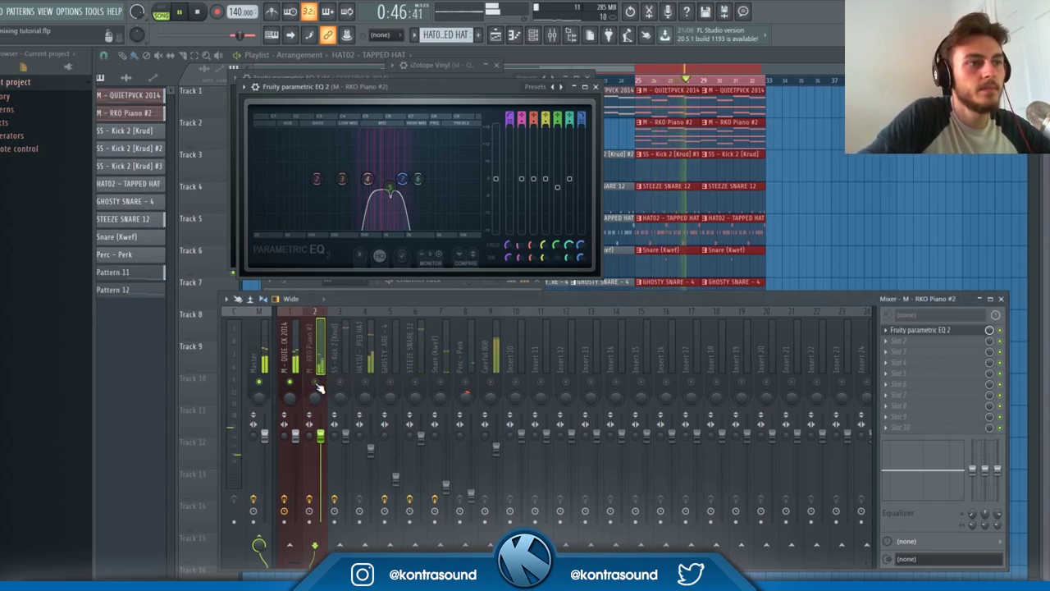
click(317, 385)
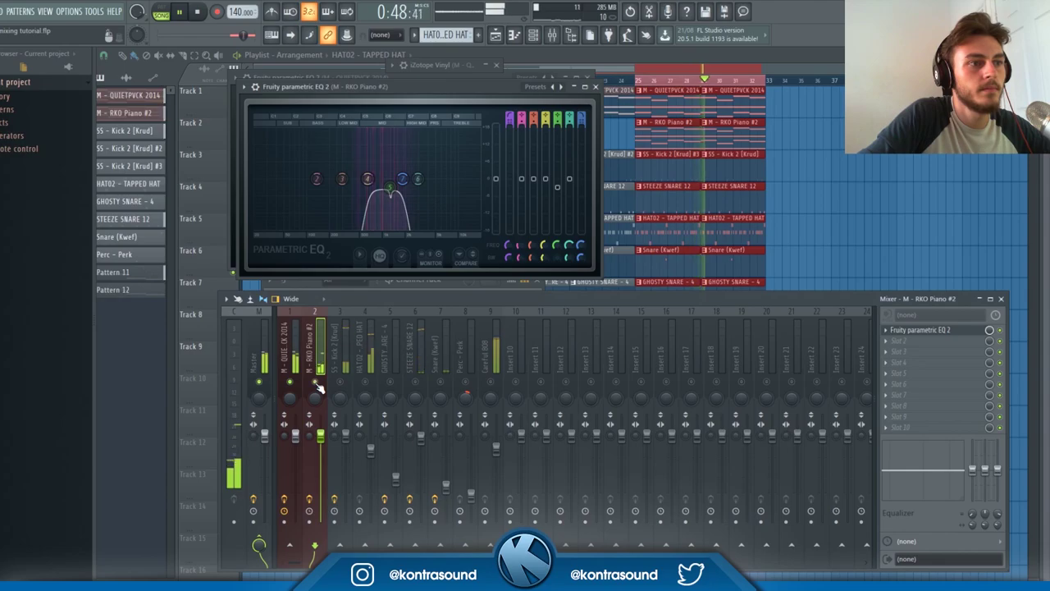
scroll(365, 179, up, 4)
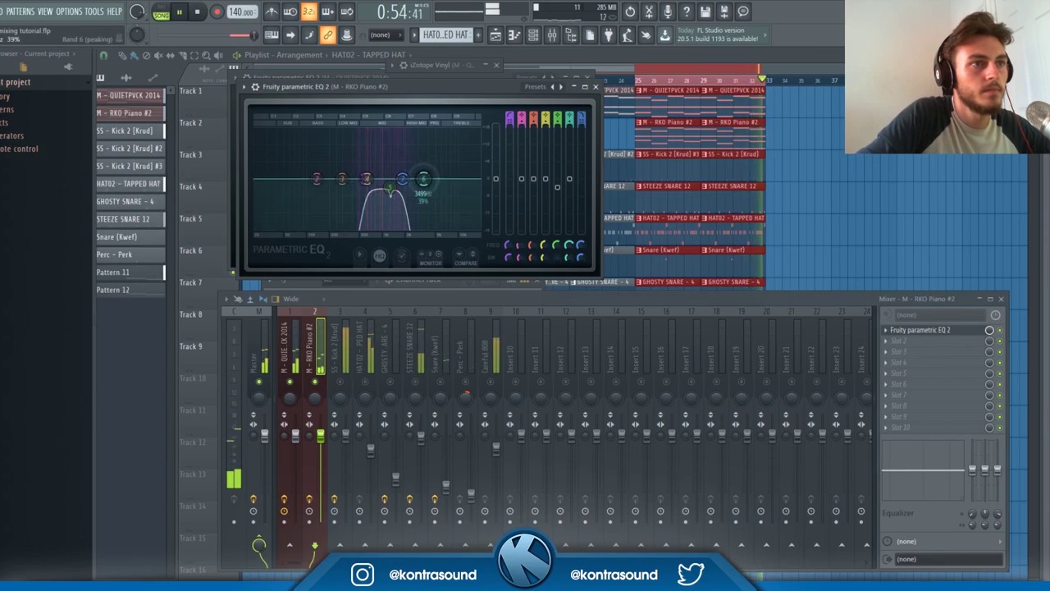
drag(402, 178, 408, 179)
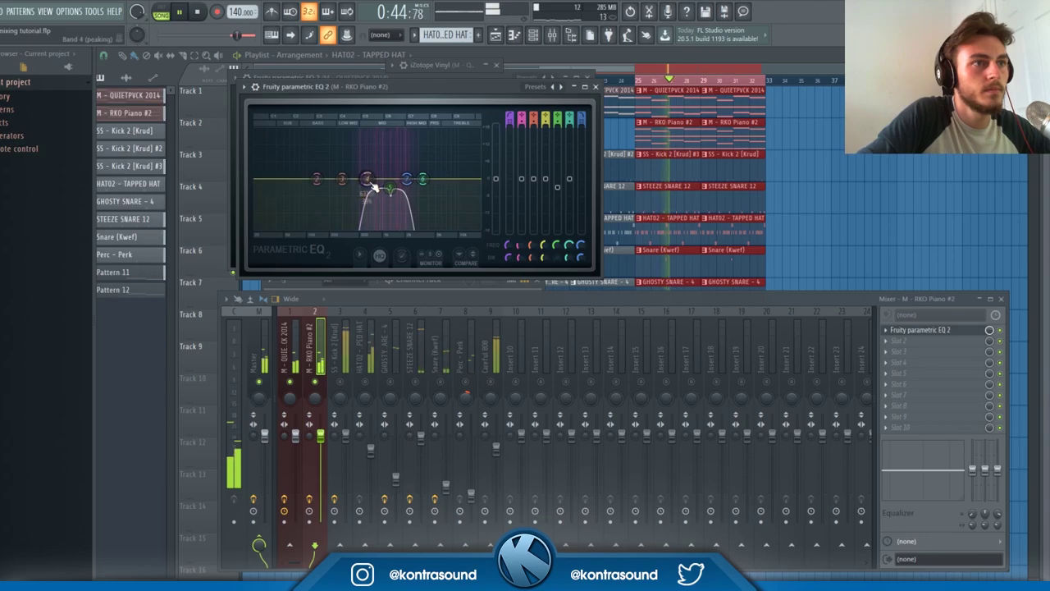
drag(371, 162, 365, 197)
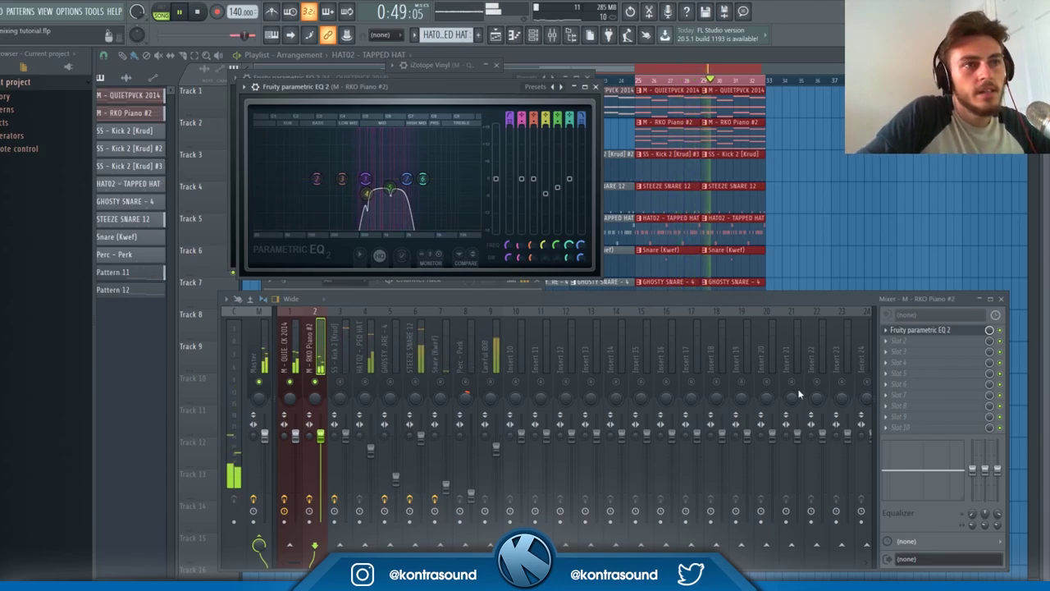
Step: Add Fruity Stereo Shaper to the piano's next mixer slot and apply a preset
key(space)
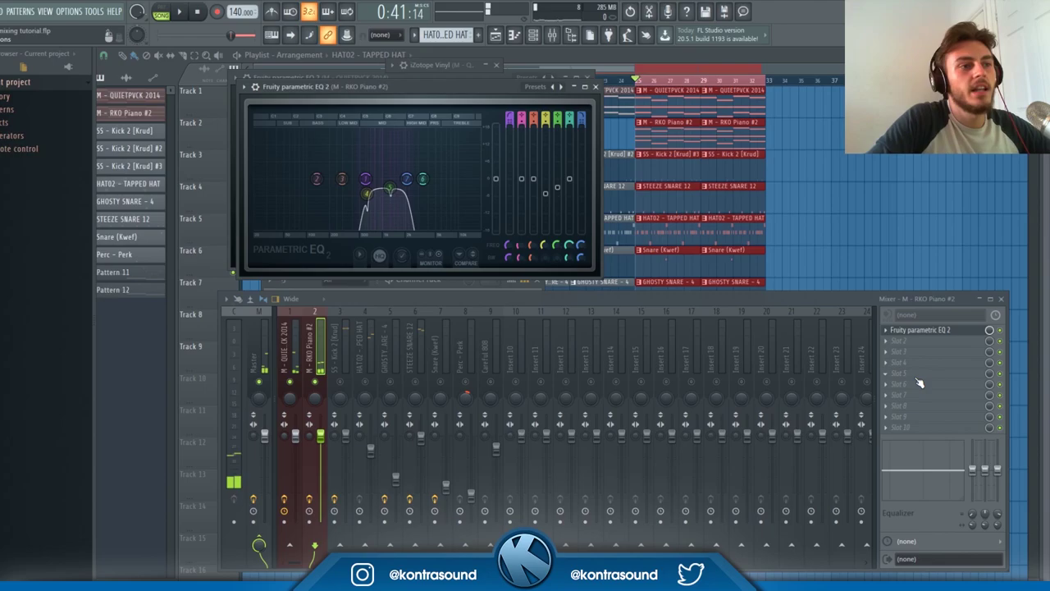
click(895, 359)
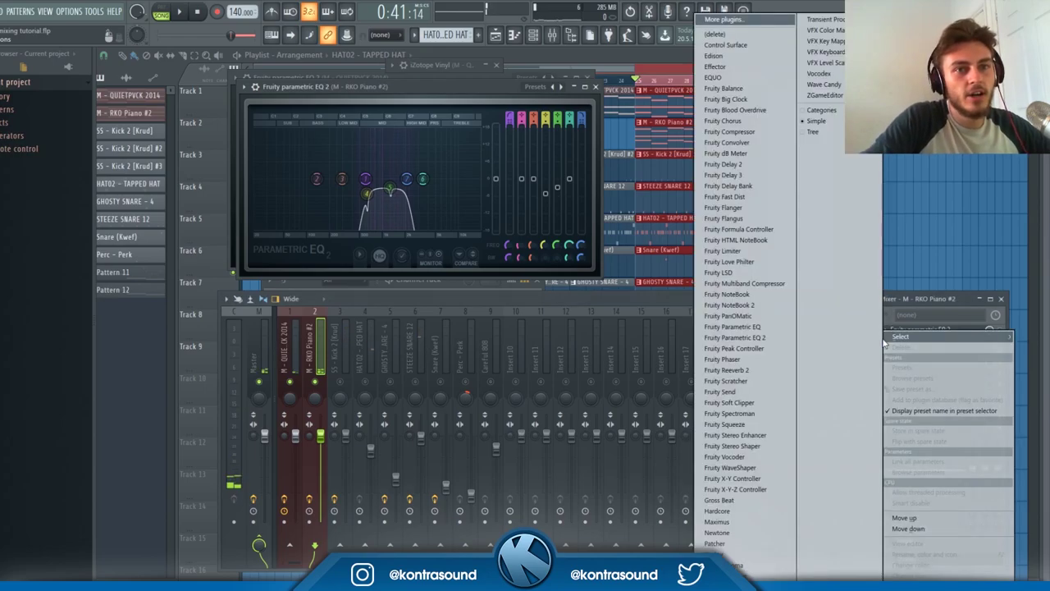
click(760, 447)
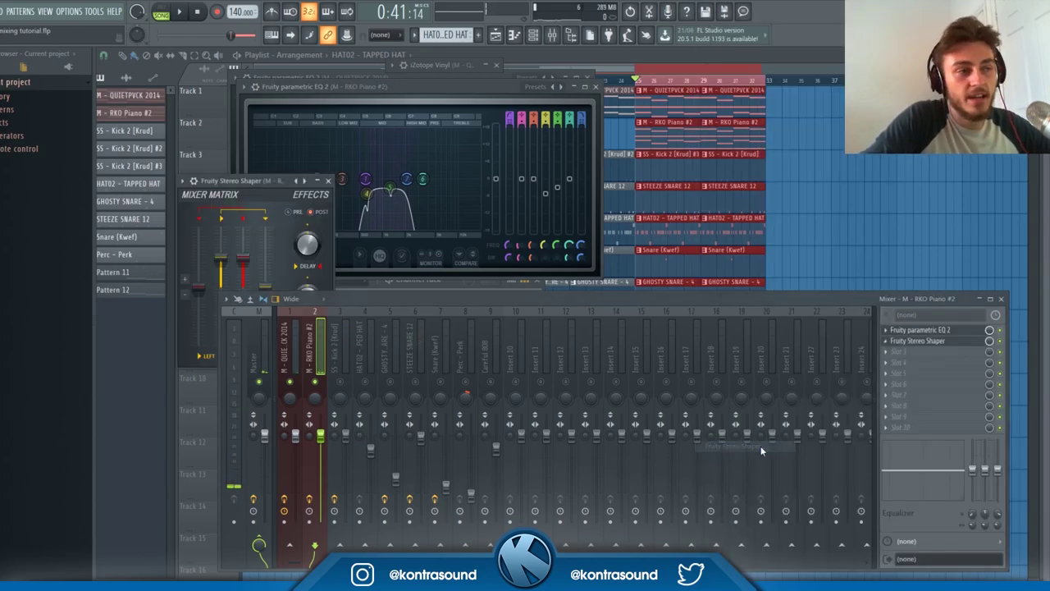
drag(274, 187, 315, 87)
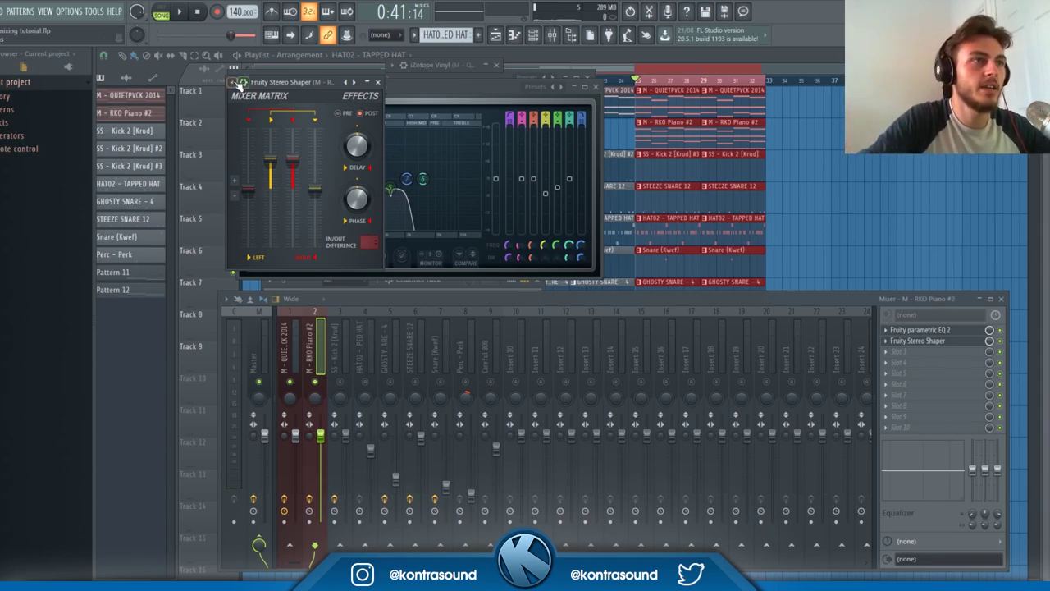
click(236, 84)
mouse_move(320, 132)
click(393, 148)
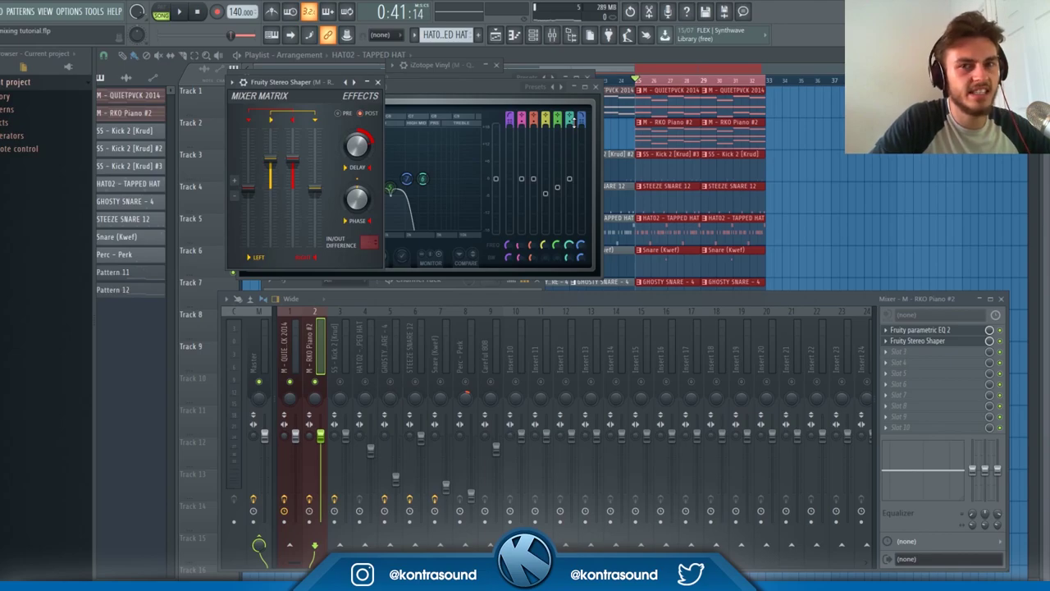
Step: Play the song with the shaped piano, then close the plugin windows and collapse the mixer
key(space)
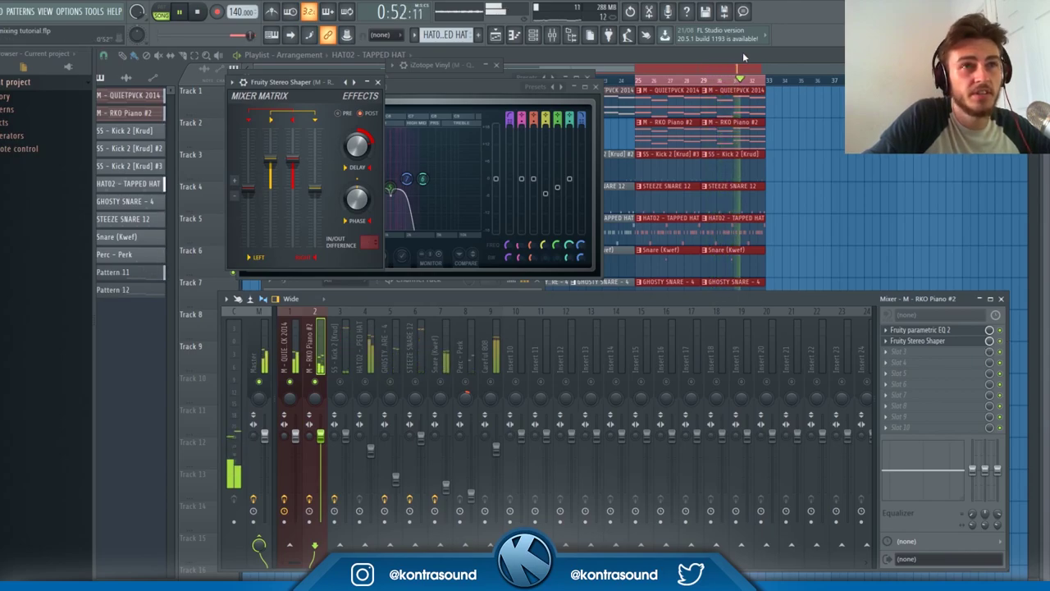
click(792, 204)
click(979, 298)
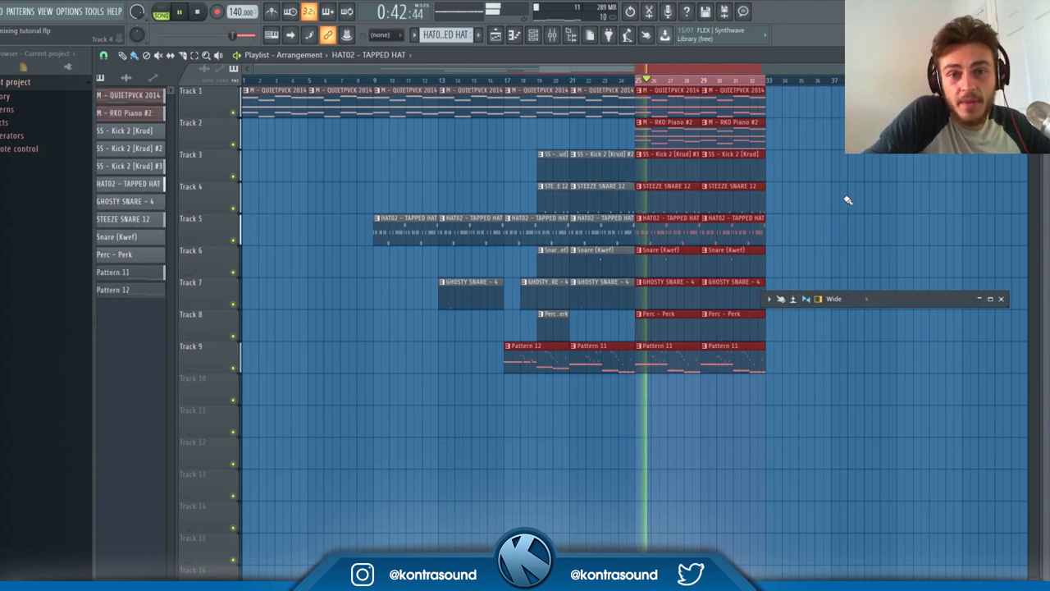
Step: Reset the playhead to the song start with the mixer collapsed, then bring up the channel rack
click(551, 35)
click(263, 81)
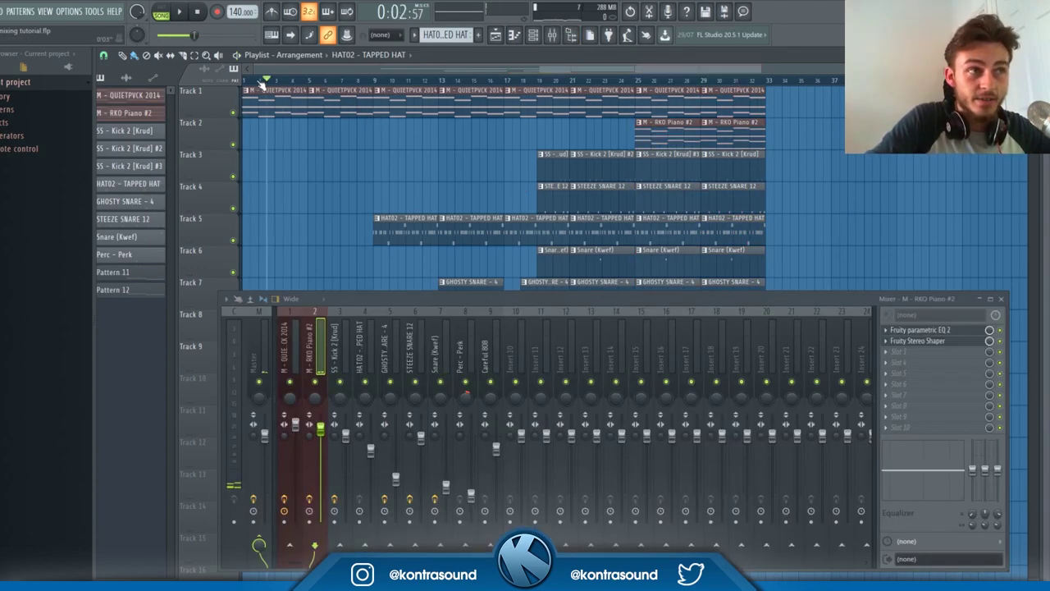
click(985, 299)
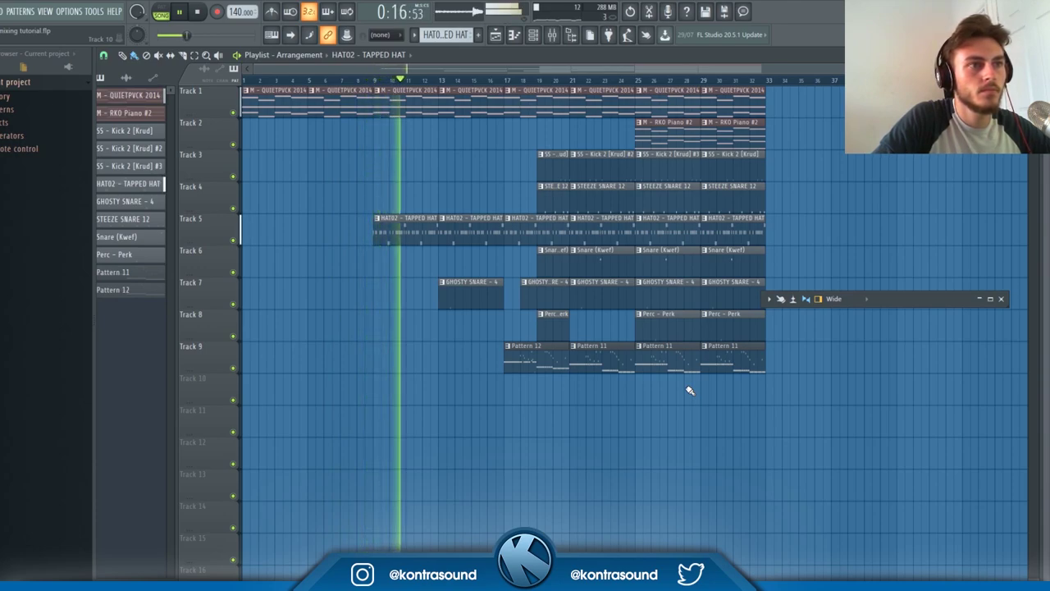
click(552, 35)
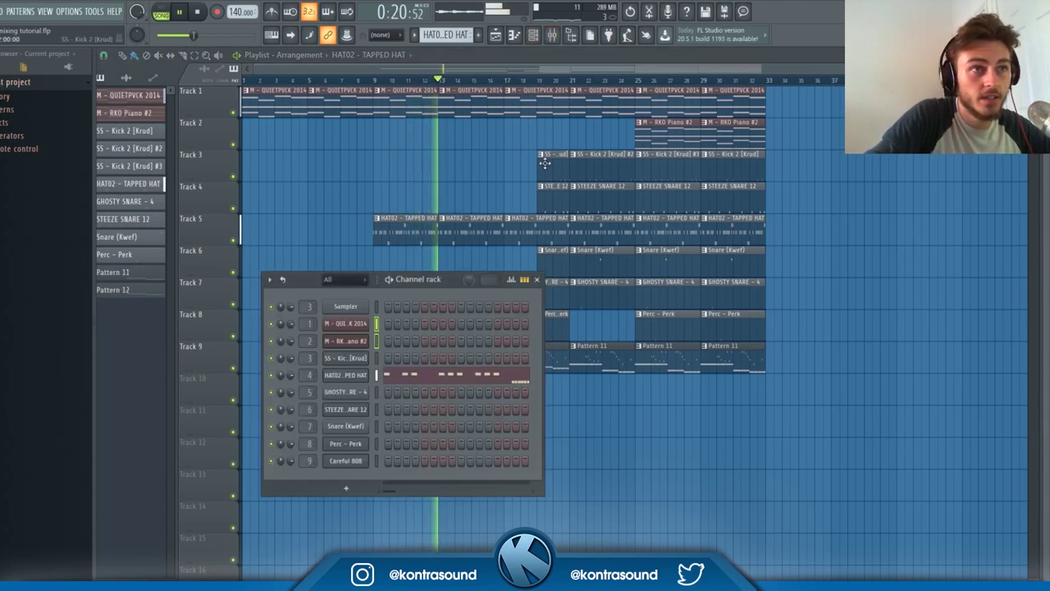
Step: In the full mixer, check the hat and 808 inserts, lower STEEZE SNARE 12 slightly, and return to the playlist
key(F9)
click(990, 299)
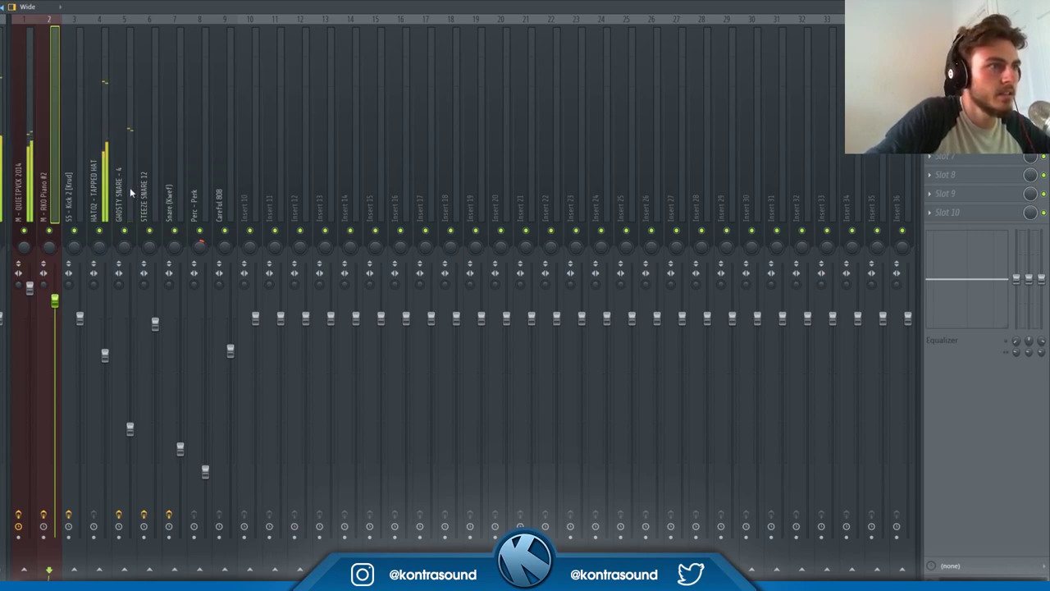
click(96, 192)
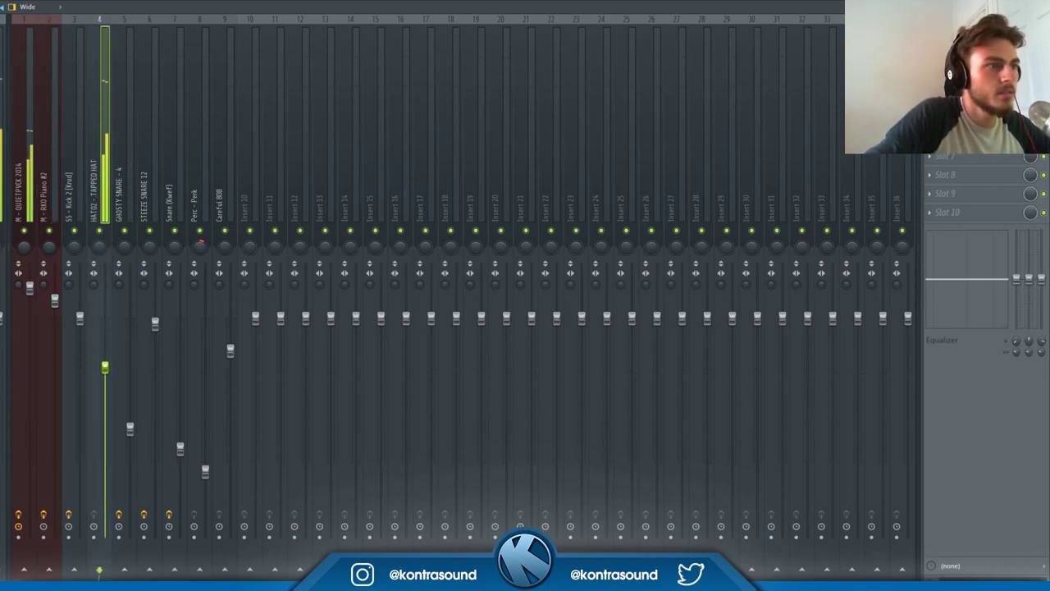
click(234, 283)
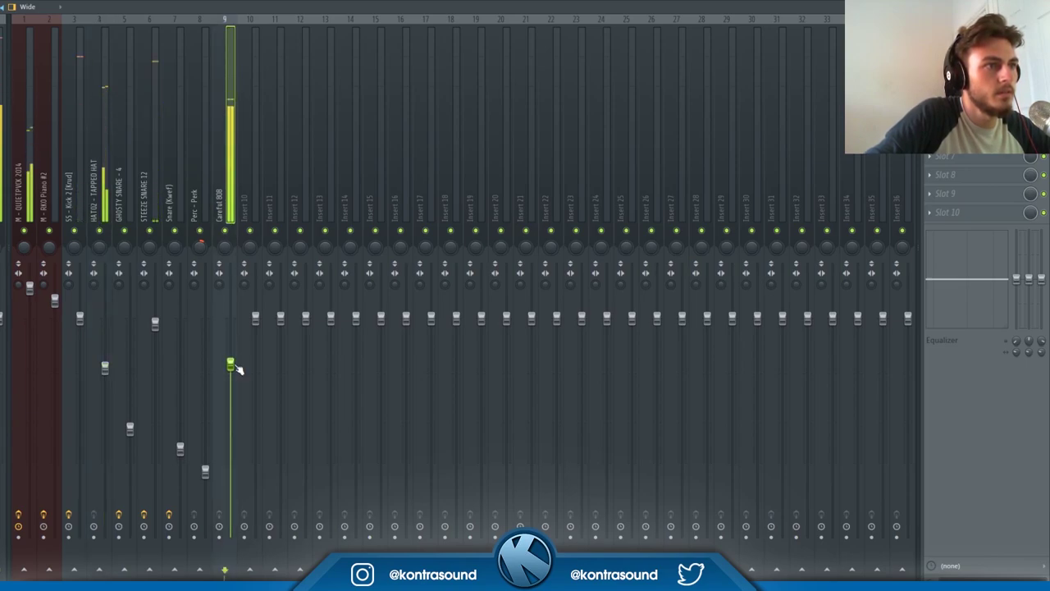
drag(155, 323, 155, 331)
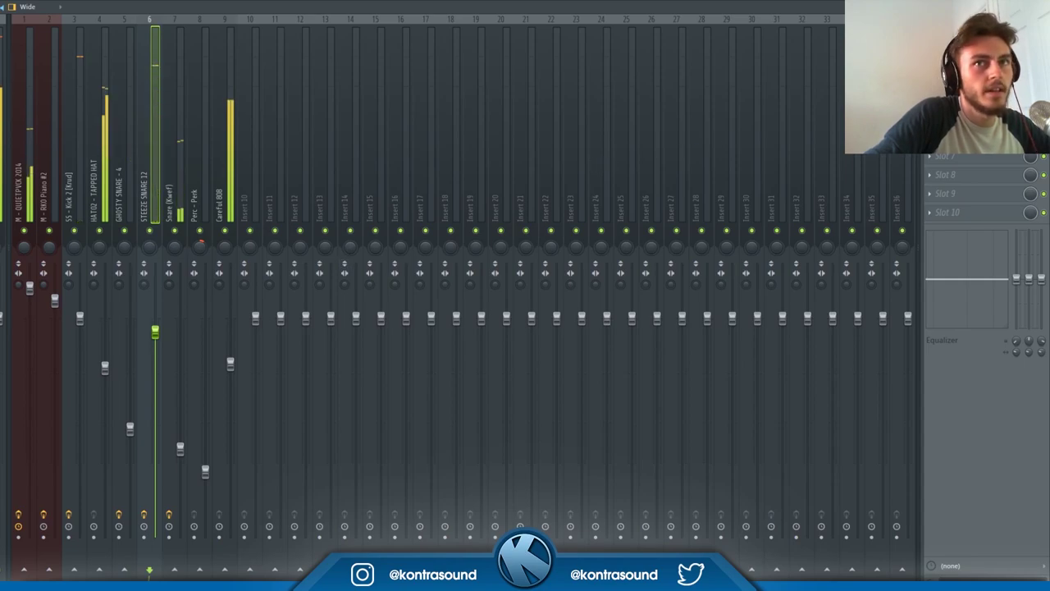
key(F9)
key(F6)
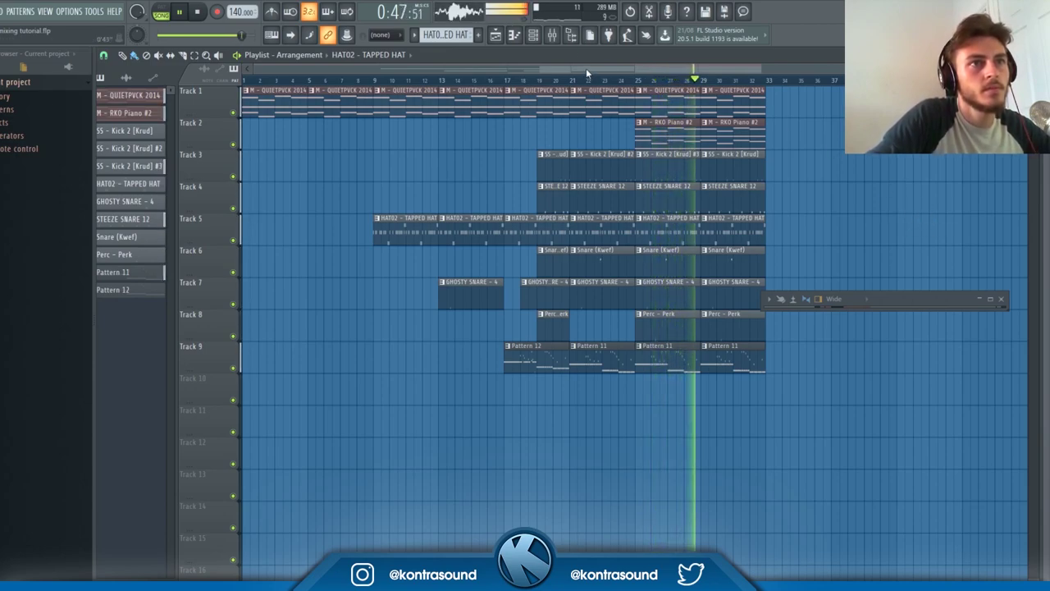
Step: Scroll the playlist right and back, then stop the song at bar 33 so it resets to the start
scroll(586, 68, right, 3)
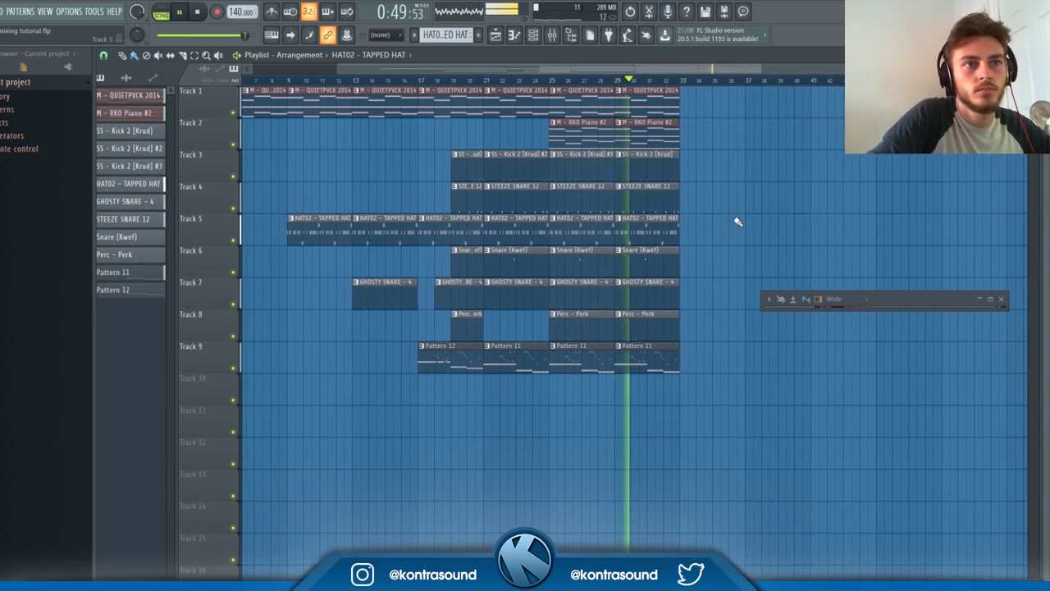
scroll(722, 316, left, 3)
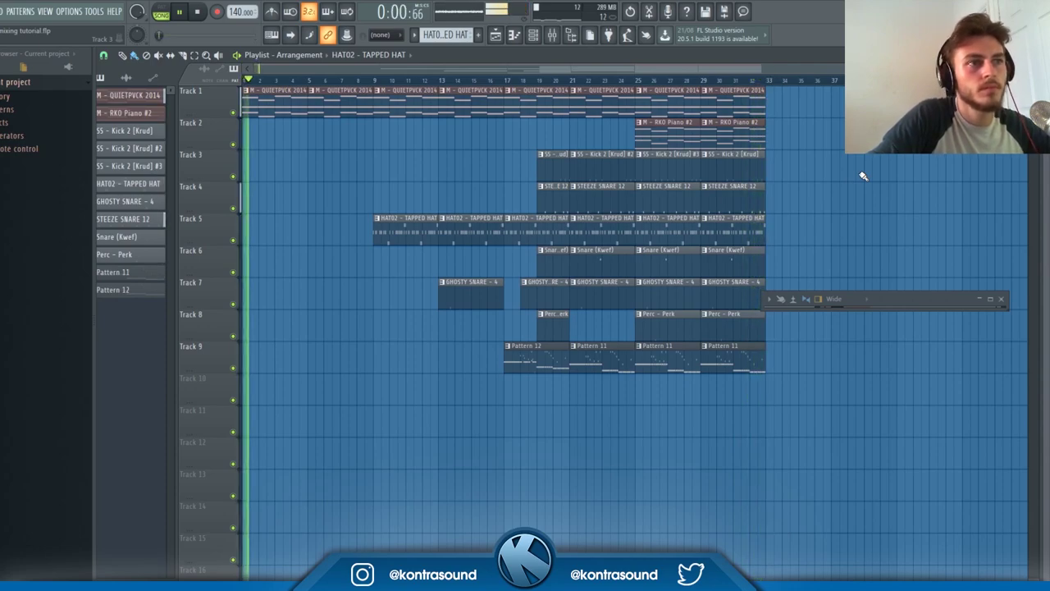
key(space)
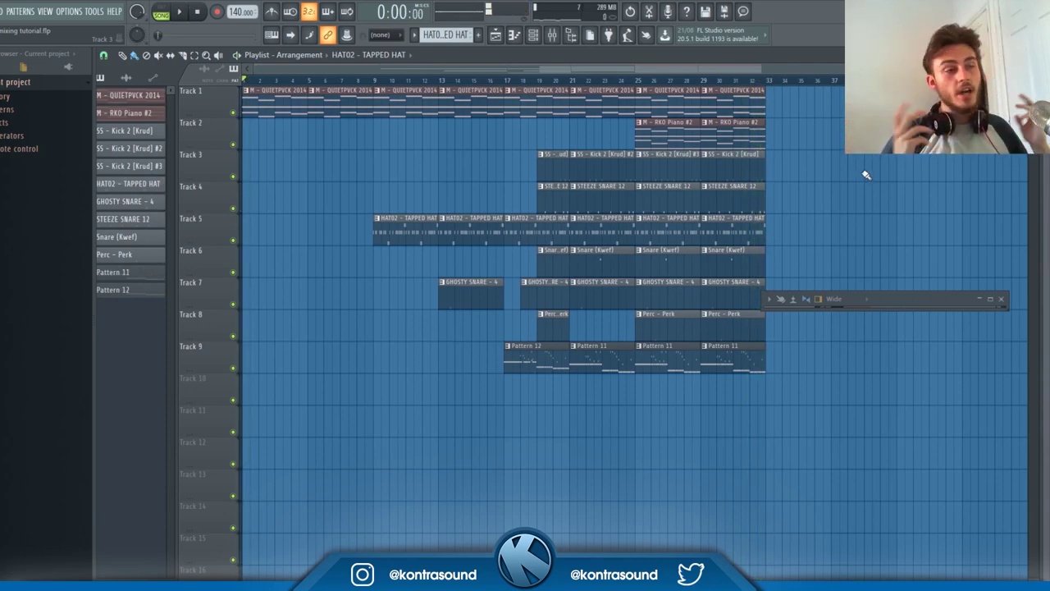